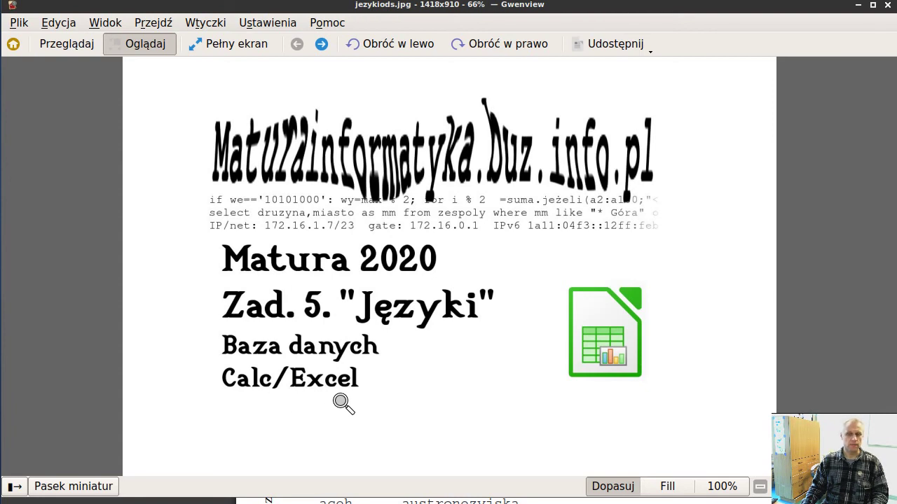
- Switch from the Gwenview title image to the Matura 2020 exam PDF in Firefox
{"action": "key", "text": "alt+Tab"}
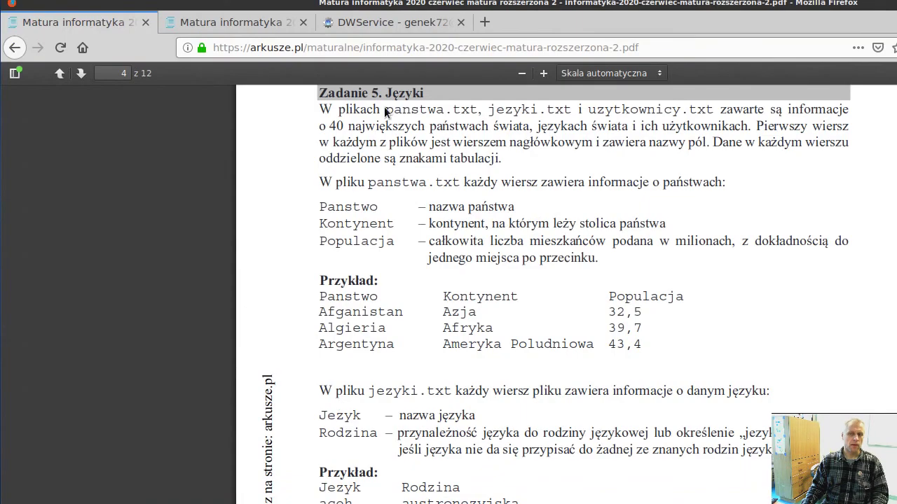
- Mark the three Task 5 data file names, read their descriptions, then switch to uzytkownicy.txt in Geany
{"action": "left_click_drag", "start_coordinate": [382, 110], "coordinate": [712, 110]}
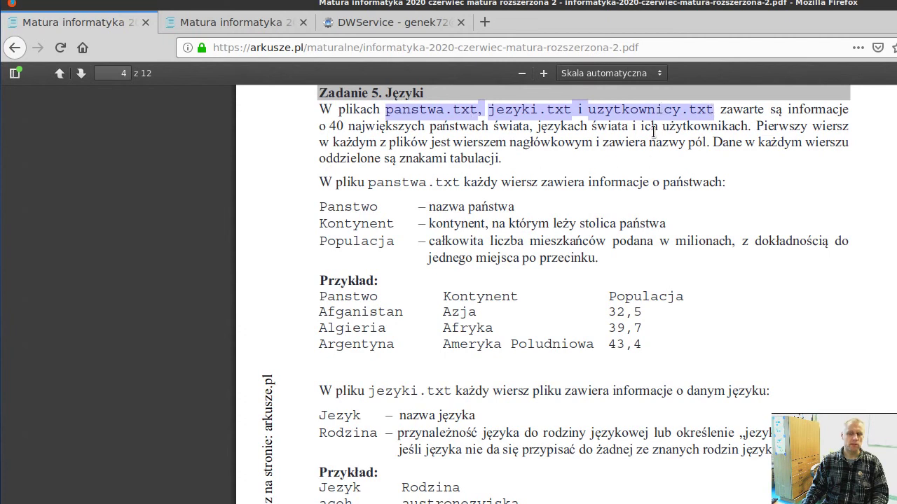
{"action": "scroll", "coordinate": [446, 185], "scroll_direction": "down", "scroll_amount": 1}
{"action": "scroll", "coordinate": [447, 186], "scroll_direction": "down", "scroll_amount": 3}
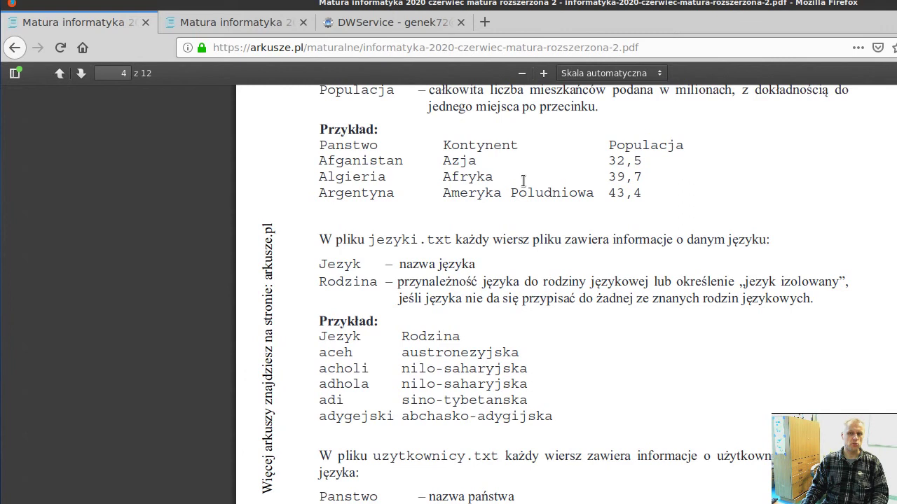
{"action": "scroll", "coordinate": [491, 182], "scroll_direction": "down", "scroll_amount": 5}
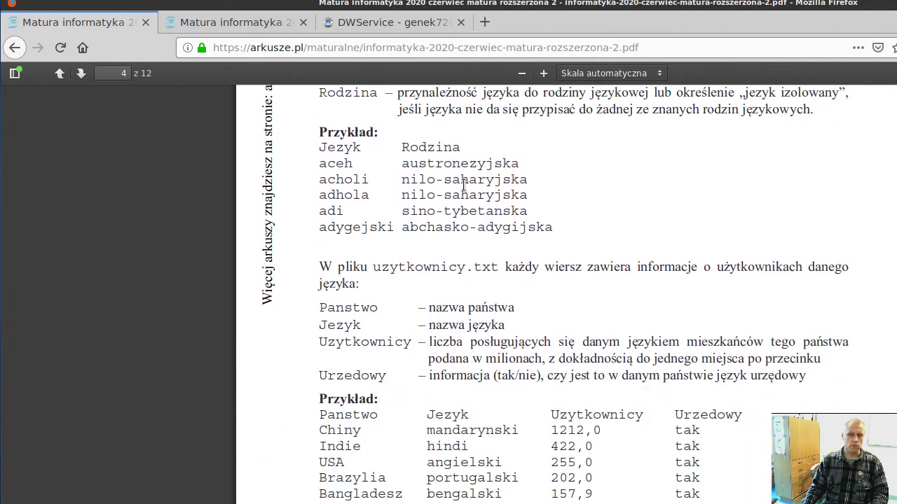
{"action": "key", "text": "alt+Tab"}
{"action": "key", "text": "alt+Tab"}
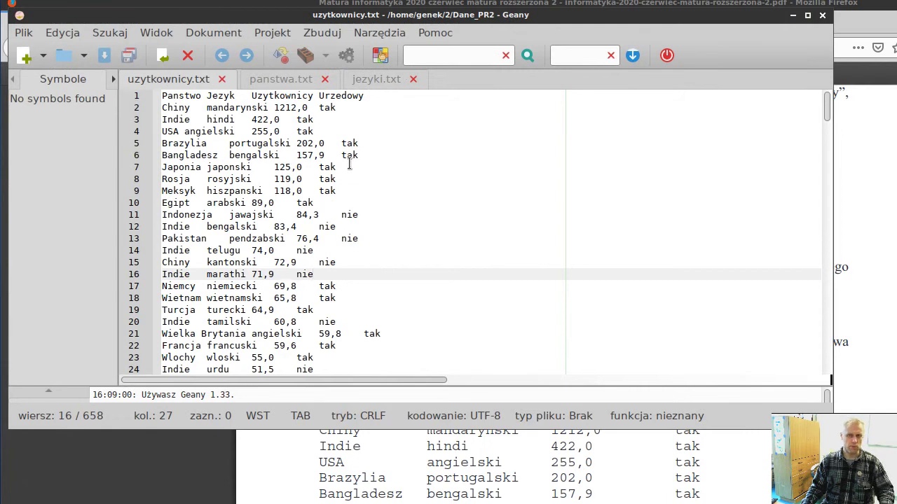
- Paste all of uzytkownicy.txt into the blank Calc sheet, accept the text import, and select the data
{"action": "key", "text": "ctrl+a"}
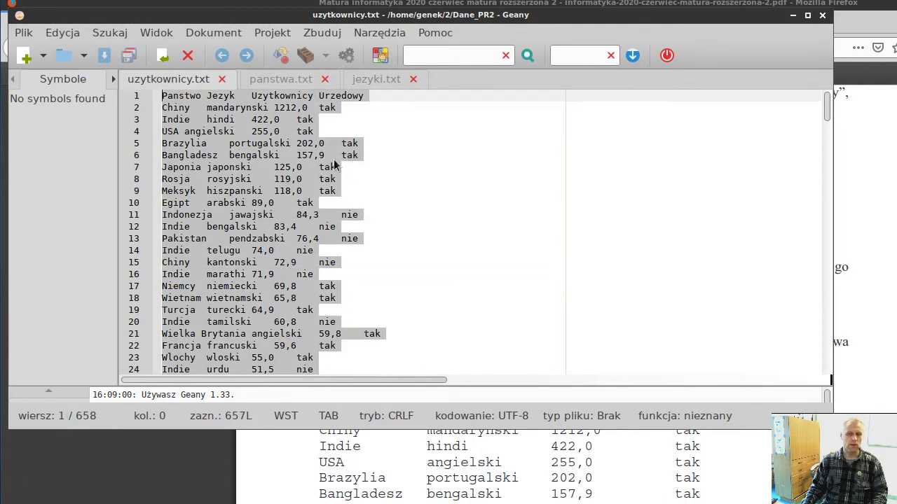
{"action": "key", "text": "alt+Tab"}
{"action": "key", "text": "alt+Tab"}
{"action": "key", "text": "alt+Tab"}
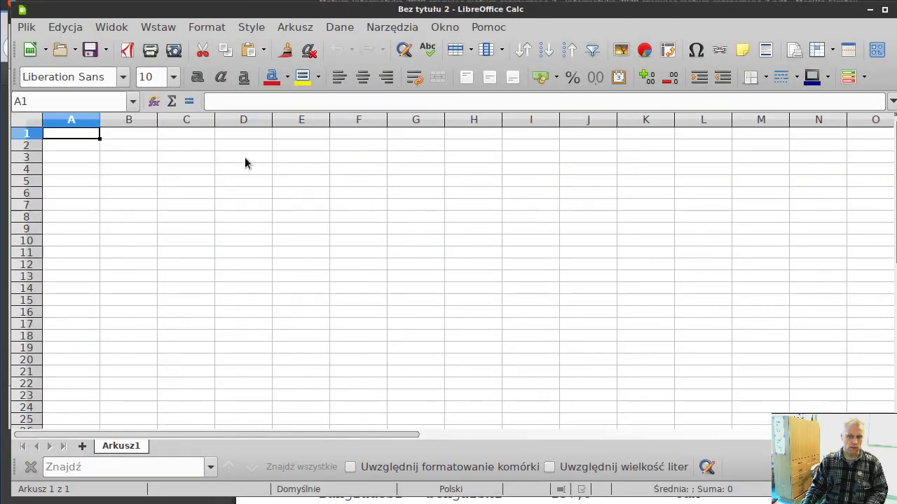
{"action": "key", "text": "ctrl+v"}
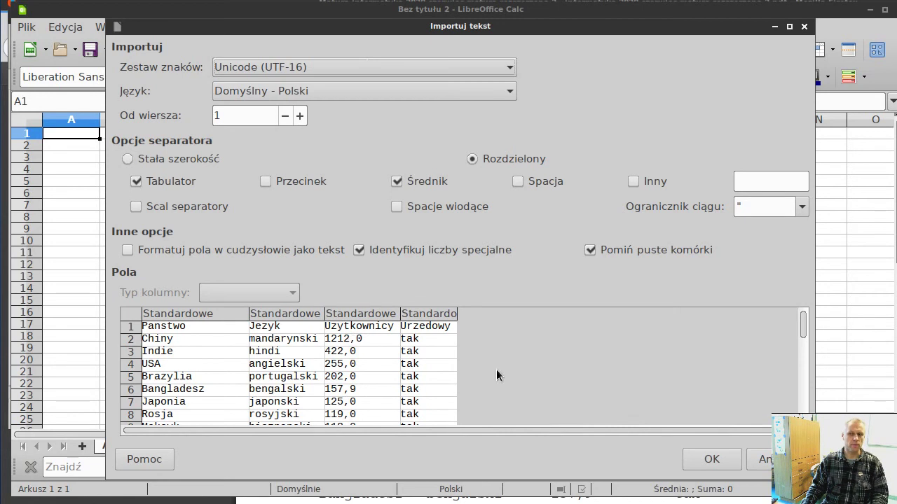
{"action": "left_click", "coordinate": [711, 459]}
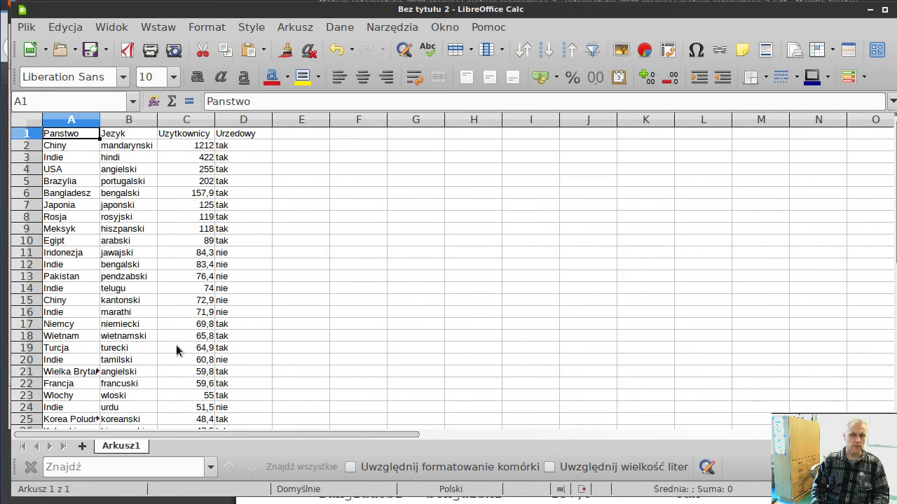
{"action": "key", "text": "ctrl+shift+End"}
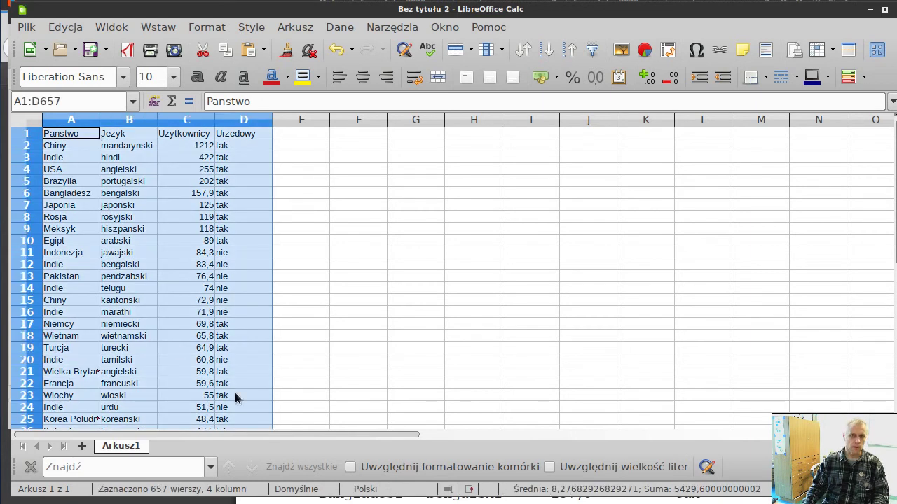
- Name the selected A1:D657 data range uzy in the Name Box
{"action": "key", "text": "alt+Tab"}
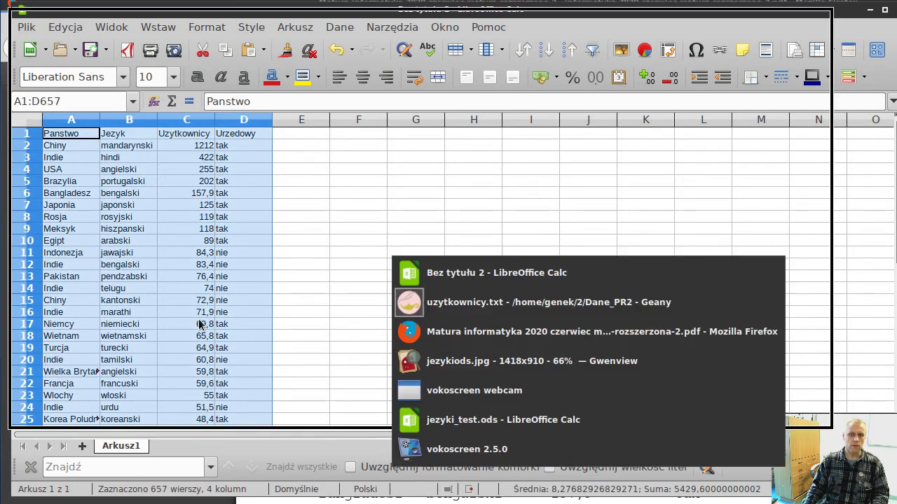
{"action": "key", "text": "alt+Tab"}
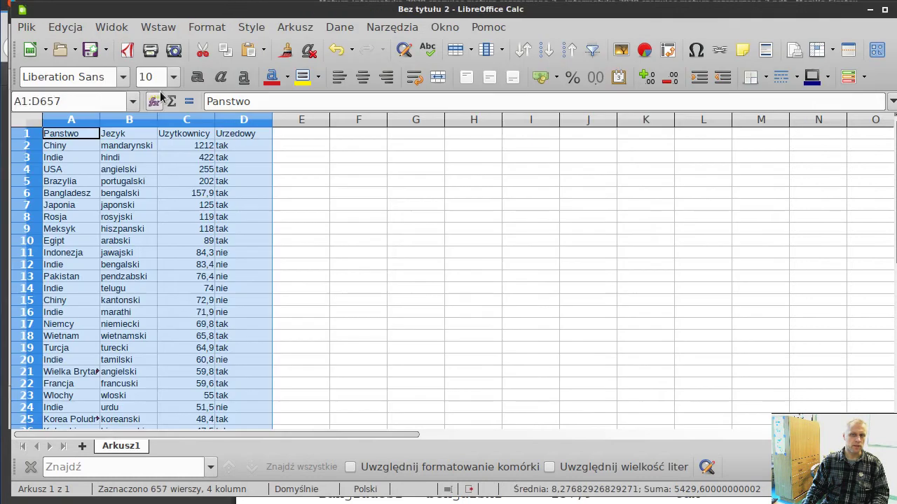
{"action": "left_click", "coordinate": [73, 101]}
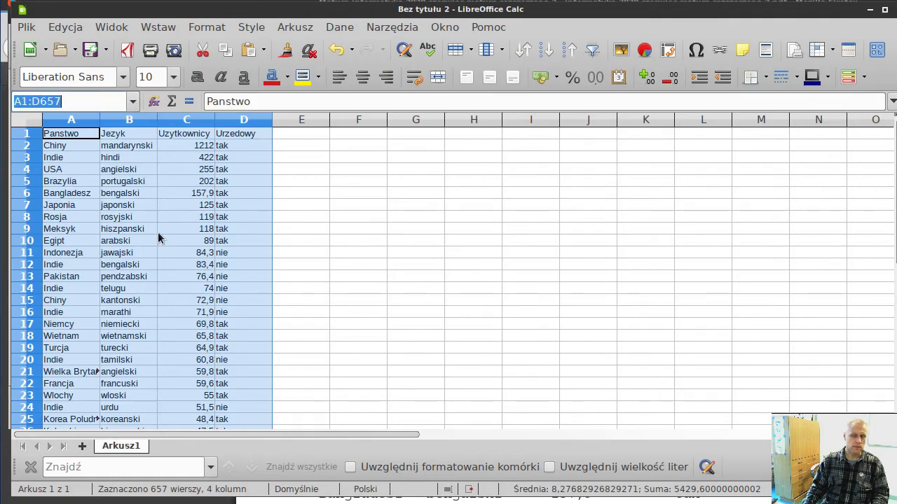
{"action": "type", "text": "uz"}
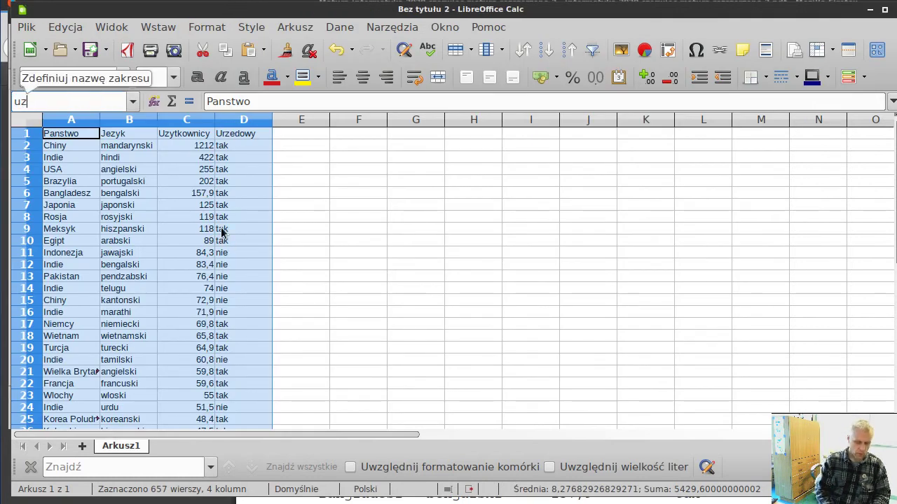
{"action": "type", "text": "y"}
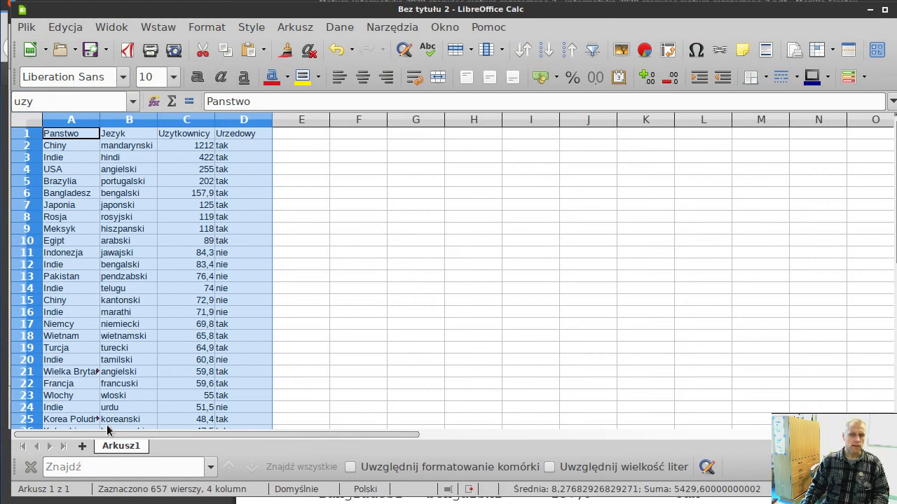
- Rename the first sheet to uz and add a second sheet
{"action": "right_click", "coordinate": [117, 446]}
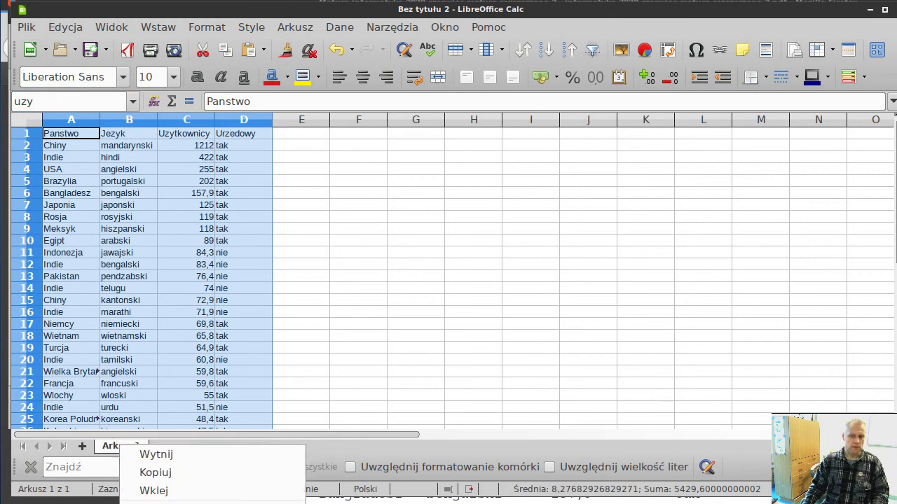
{"action": "left_click", "coordinate": [154, 502]}
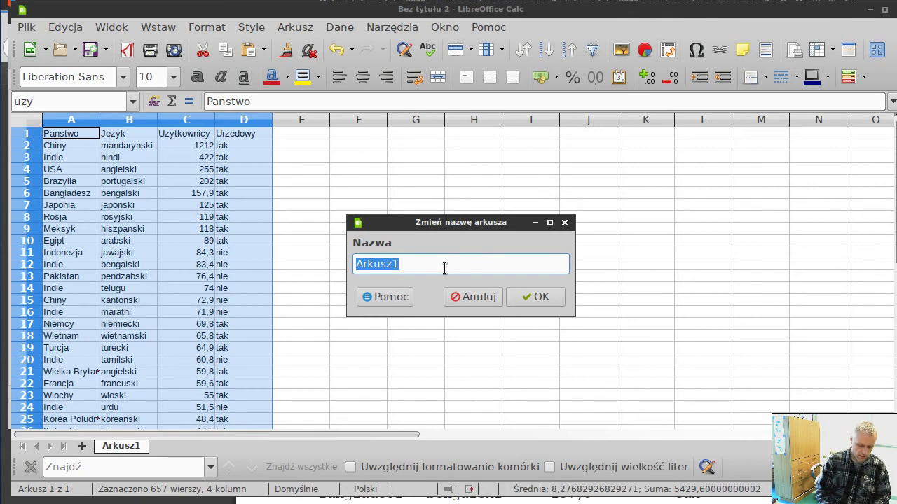
{"action": "type", "text": "uz"}
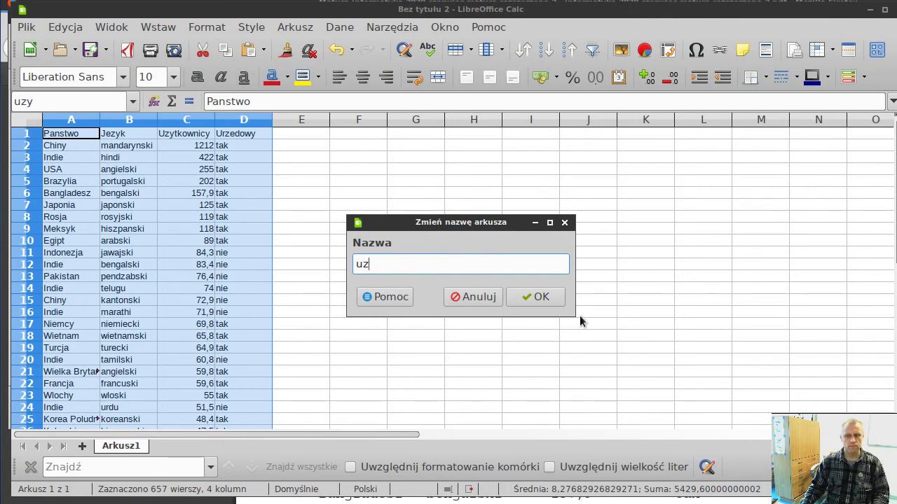
{"action": "left_click", "coordinate": [540, 297]}
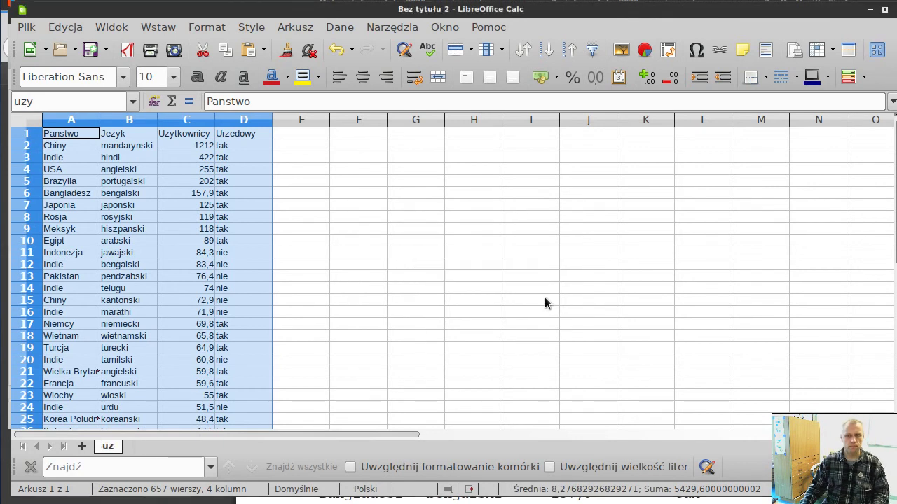
{"action": "left_click", "coordinate": [82, 446]}
- Paste all of panstwa.txt from Geany into Arkusz2, accept the import, and select the data
{"action": "key", "text": "alt+Tab"}
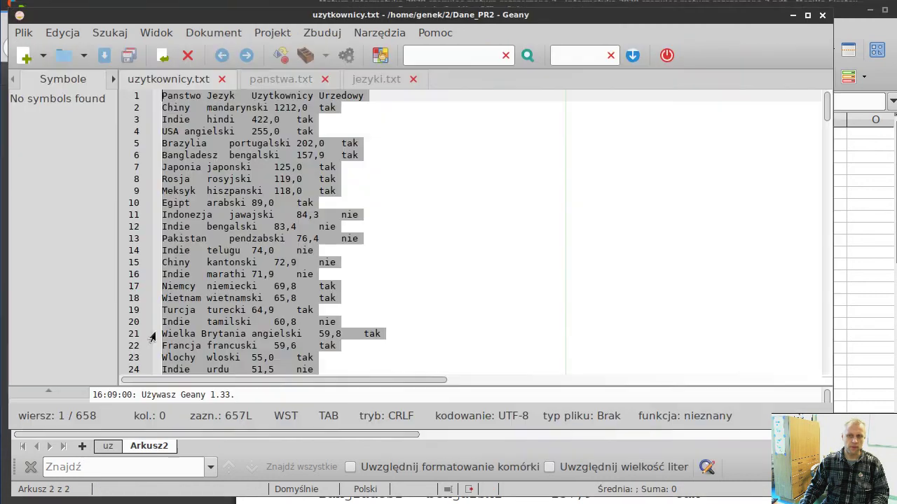
{"action": "left_click", "coordinate": [267, 79]}
{"action": "left_click", "coordinate": [247, 155]}
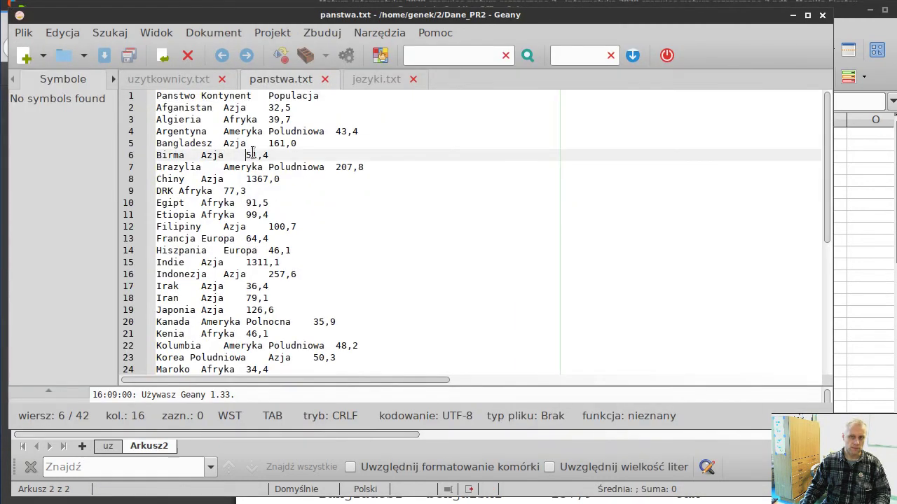
{"action": "key", "text": "ctrl+a"}
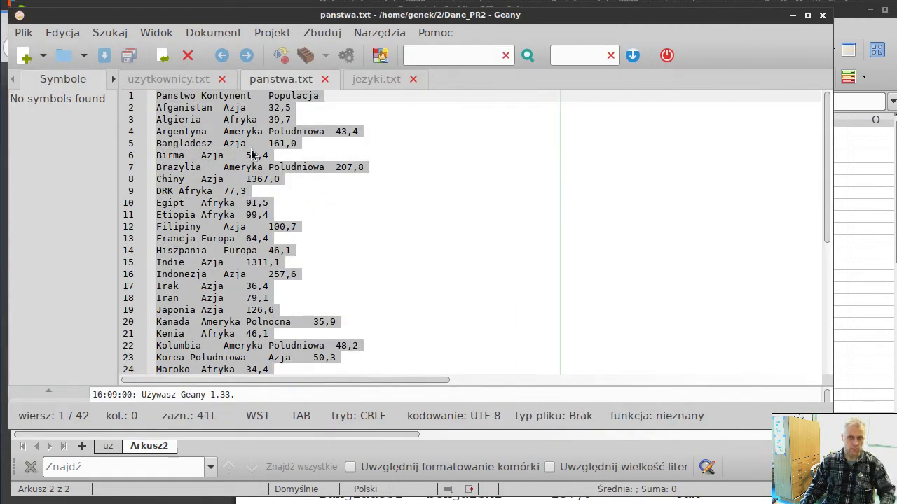
{"action": "key", "text": "alt+Tab"}
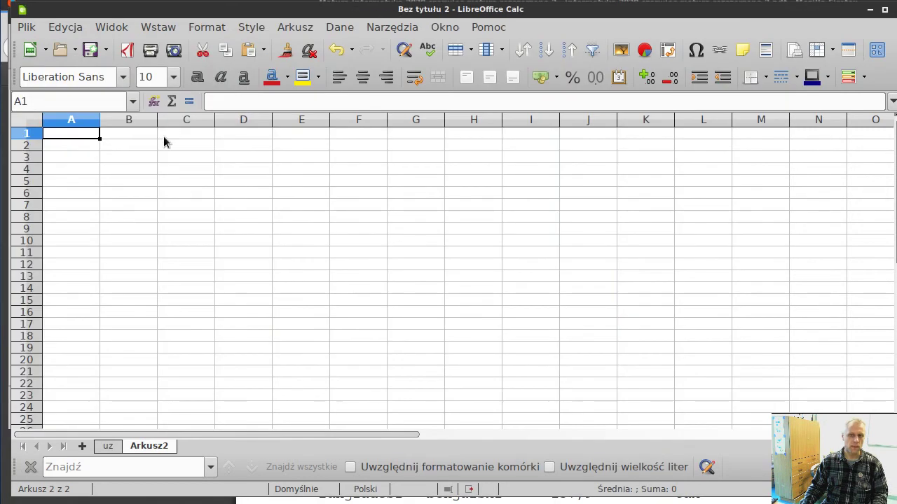
{"action": "key", "text": "ctrl+v"}
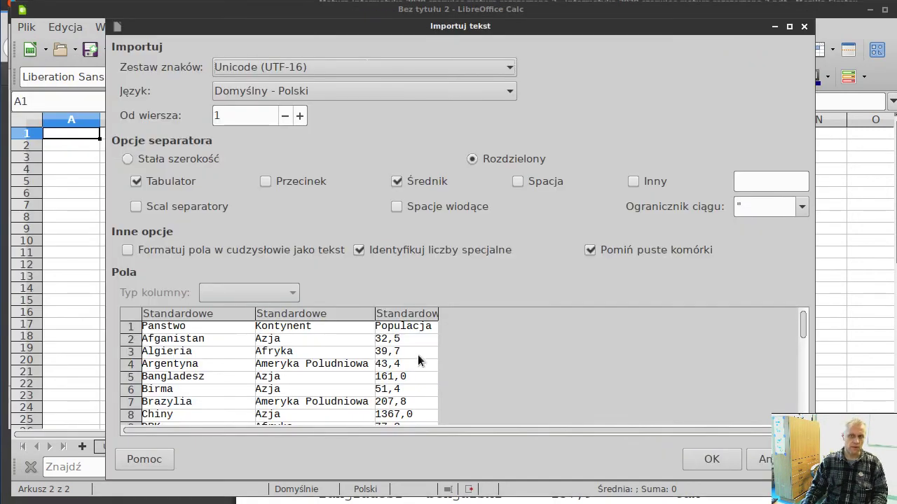
{"action": "left_click", "coordinate": [711, 459]}
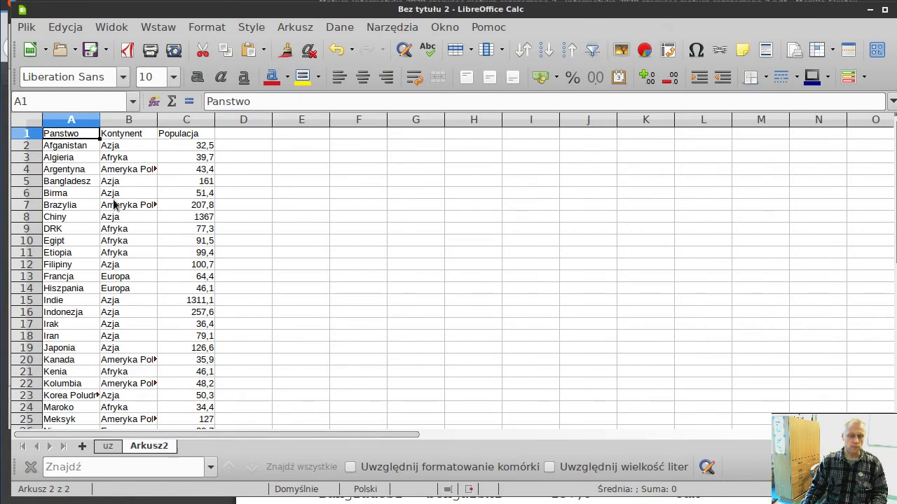
{"action": "key", "text": "ctrl+shift+End"}
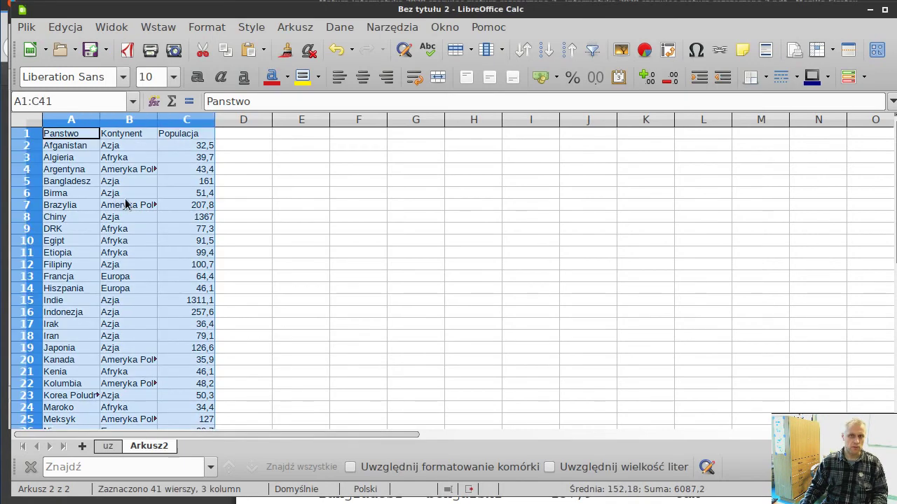
- Name the A1:C41 range pan and rename the sheet to pa
{"action": "left_click", "coordinate": [77, 103]}
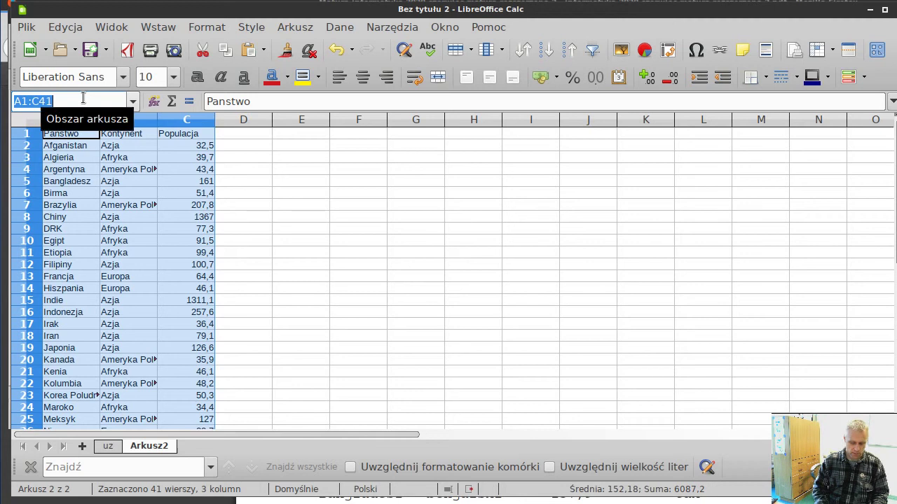
{"action": "type", "text": "pan"}
{"action": "key", "text": "Return"}
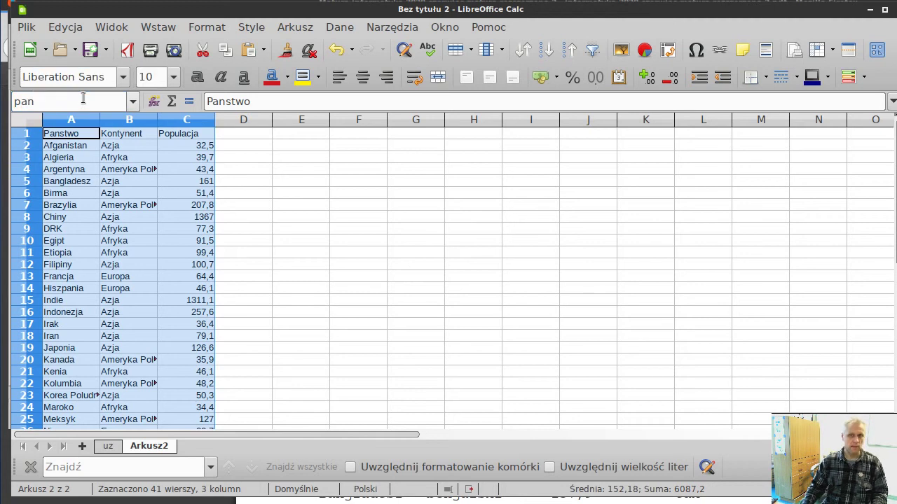
{"action": "right_click", "coordinate": [165, 447]}
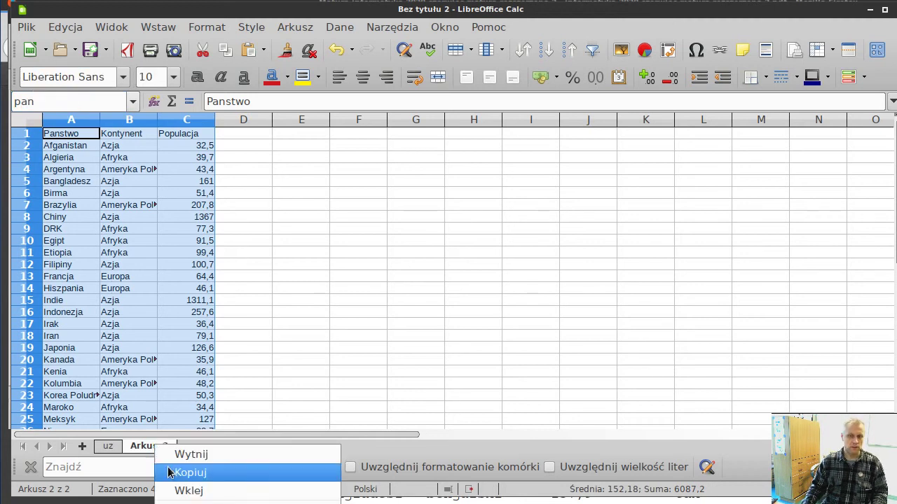
{"action": "left_click", "coordinate": [189, 501]}
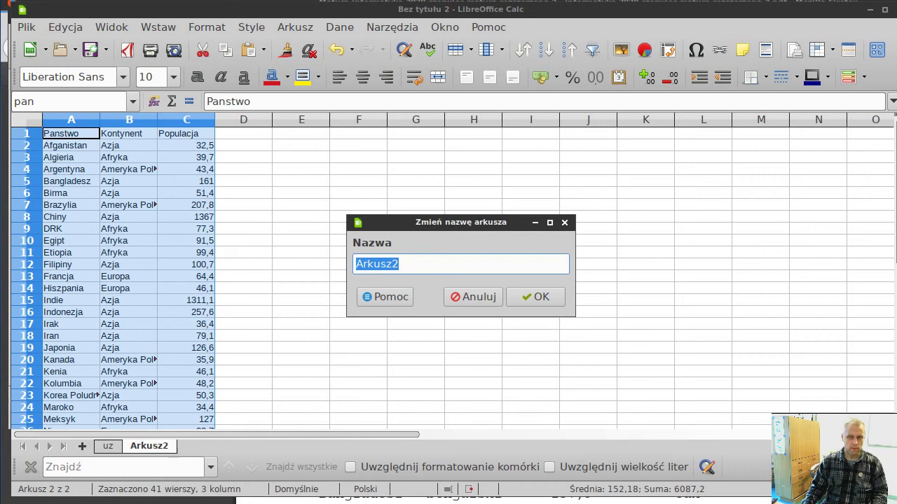
{"action": "type", "text": "pa"}
{"action": "key", "text": "Return"}
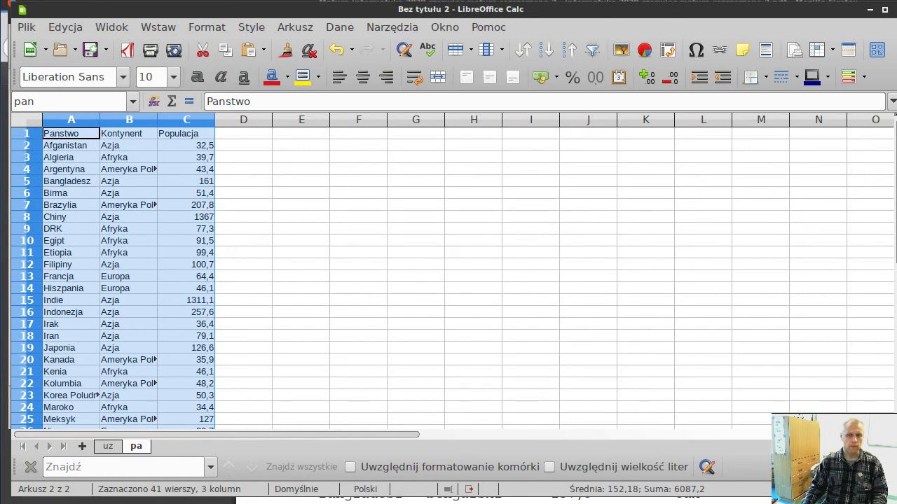
- Check population values in C3 and C22, glance at the uz sheet, then insert Arkusz3
{"action": "left_click", "coordinate": [176, 181]}
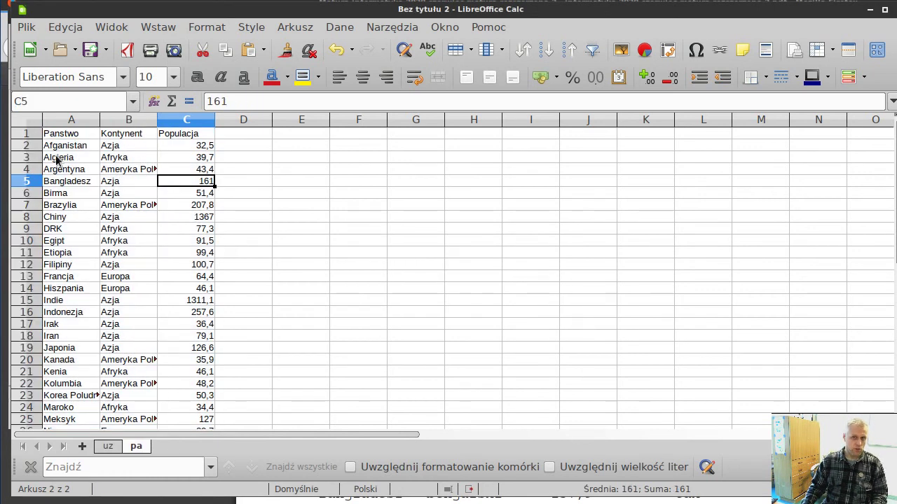
{"action": "left_click", "coordinate": [203, 159]}
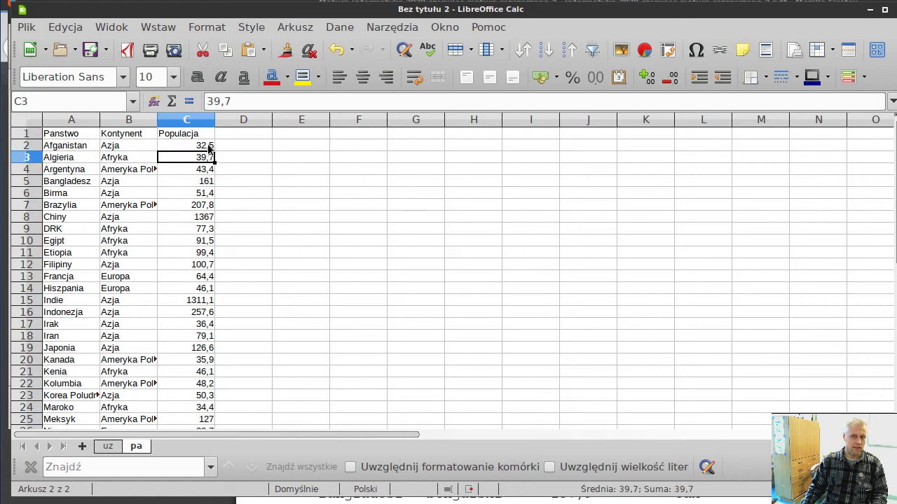
{"action": "left_click", "coordinate": [192, 384]}
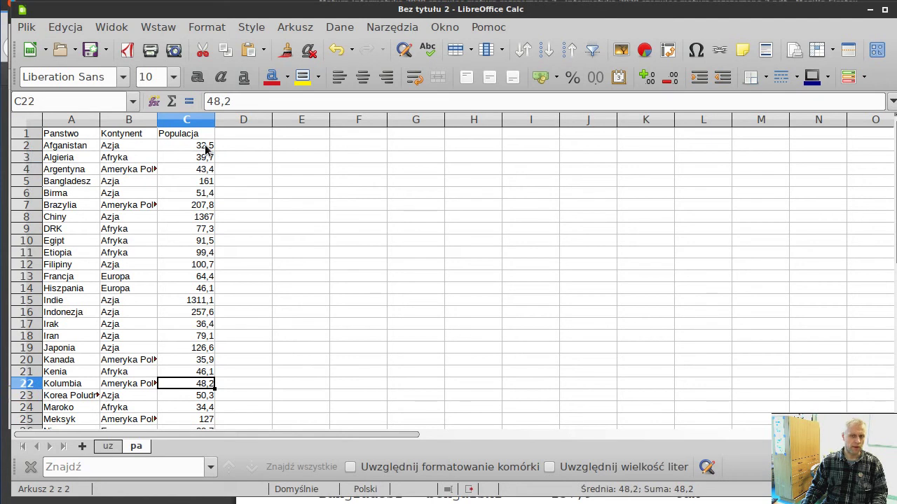
{"action": "left_click", "coordinate": [108, 447]}
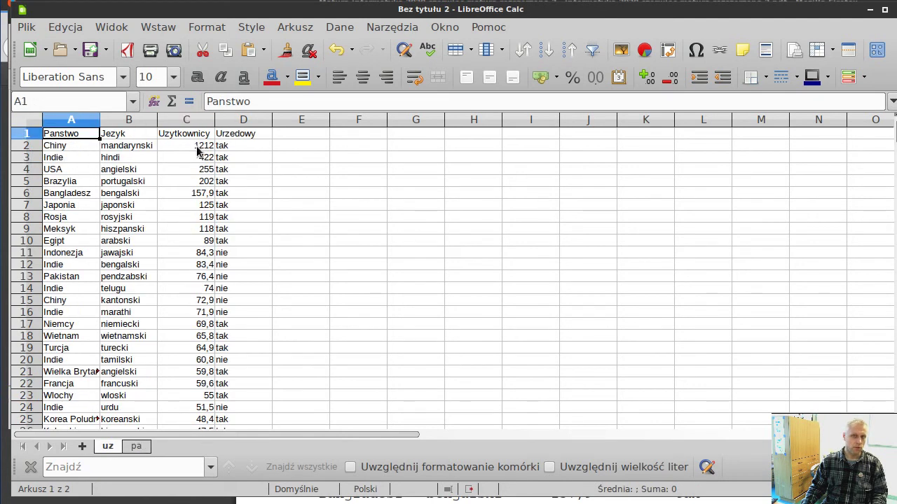
{"action": "left_click", "coordinate": [134, 447]}
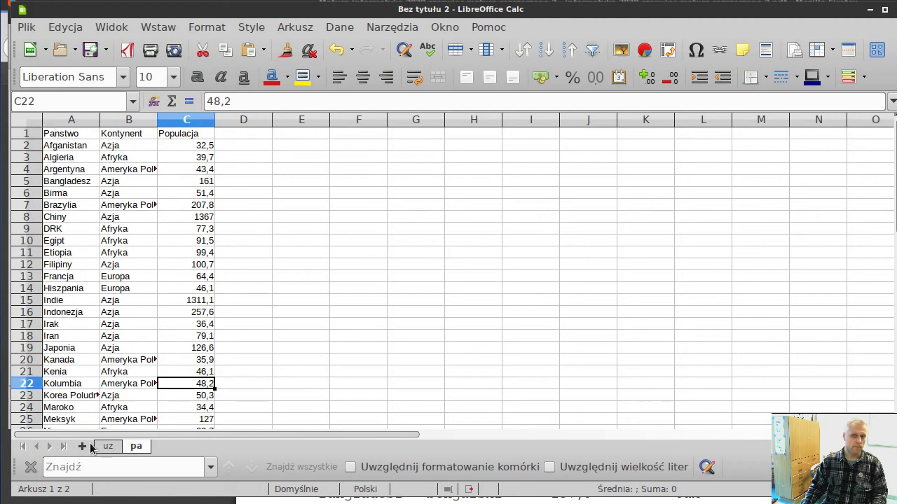
{"action": "left_click", "coordinate": [82, 446]}
- Paste all of jezyki.txt from Geany into Arkusz3 and accept the text import
{"action": "key", "text": "alt+Tab"}
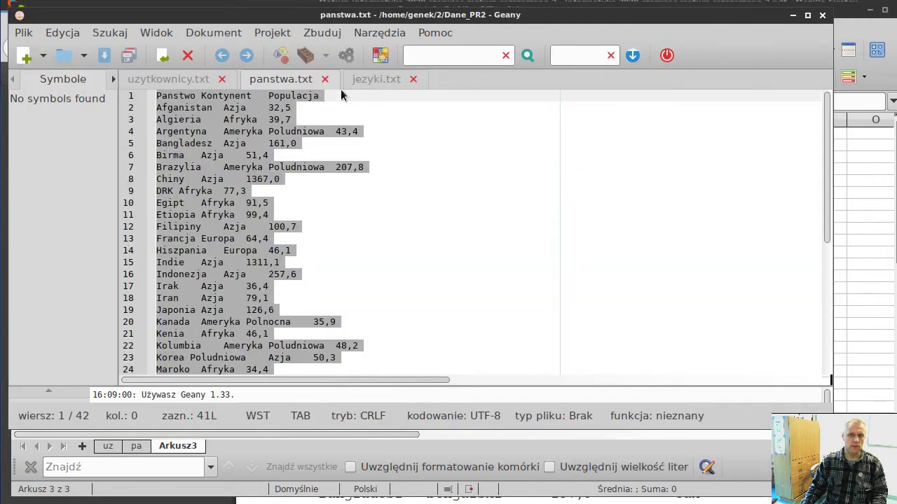
{"action": "left_click", "coordinate": [365, 80]}
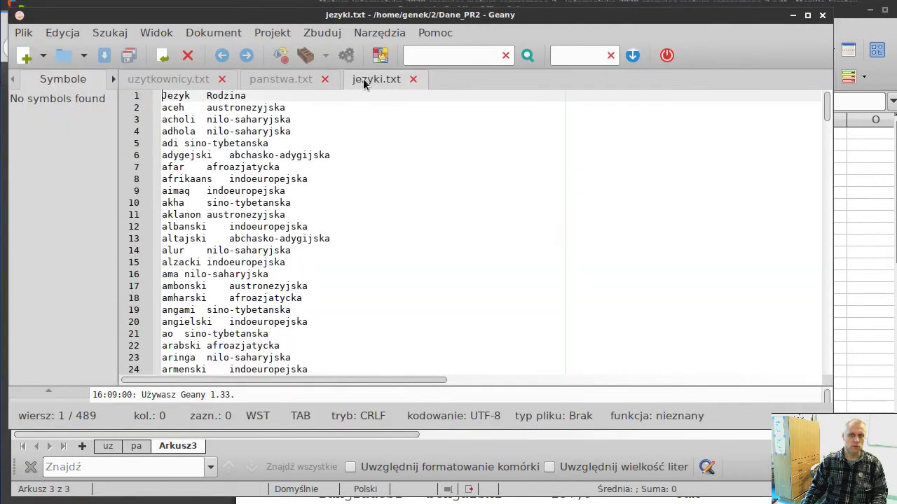
{"action": "left_click", "coordinate": [253, 119]}
{"action": "key", "text": "ctrl+a"}
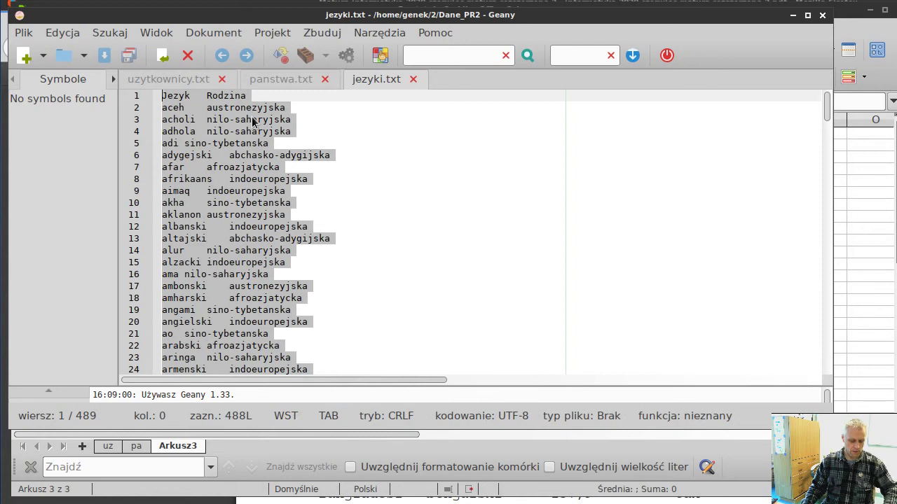
{"action": "key", "text": "alt+Tab"}
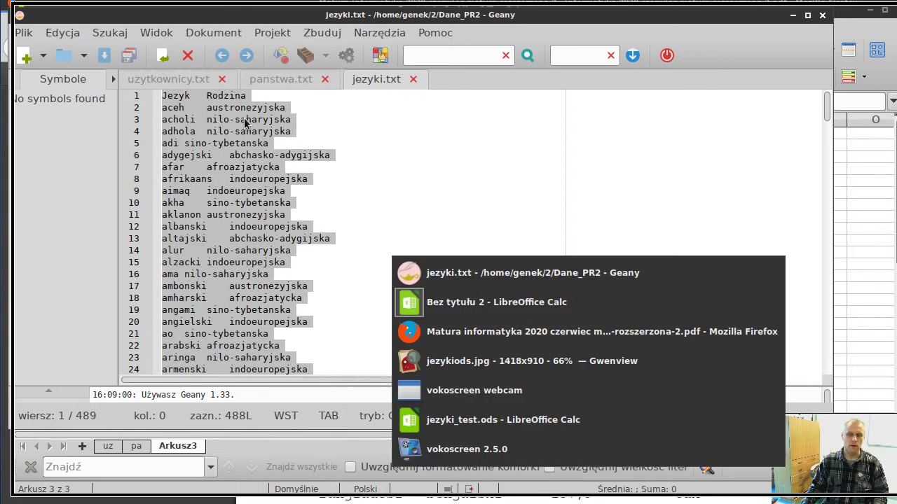
{"action": "key", "text": "ctrl+v"}
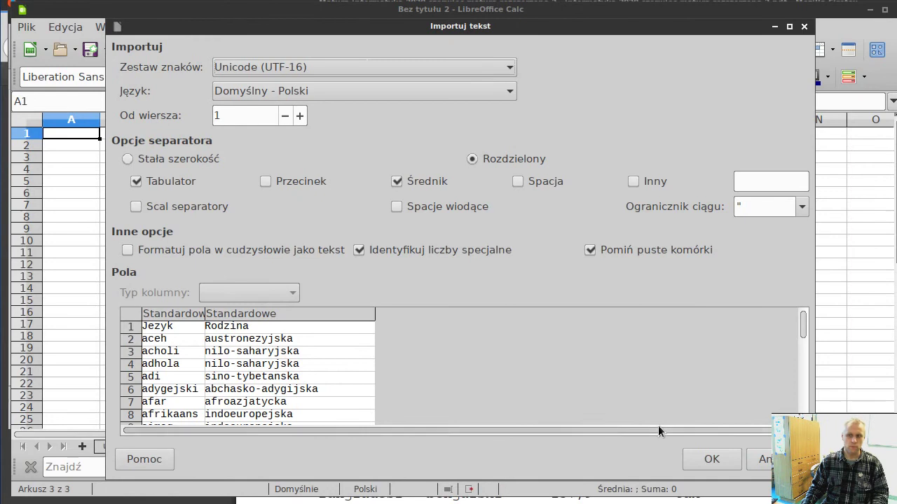
{"action": "left_click", "coordinate": [708, 460]}
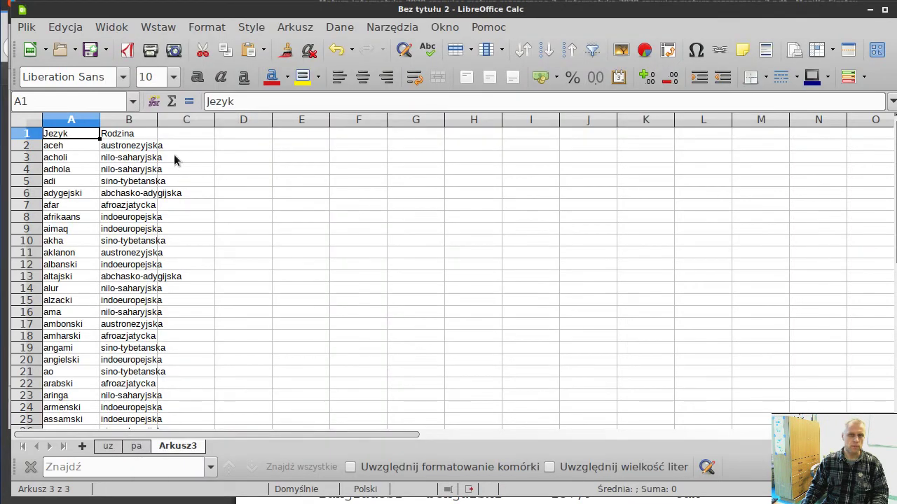
- Name the A1:B488 language data range jez
{"action": "key", "text": "ctrl+shift+End"}
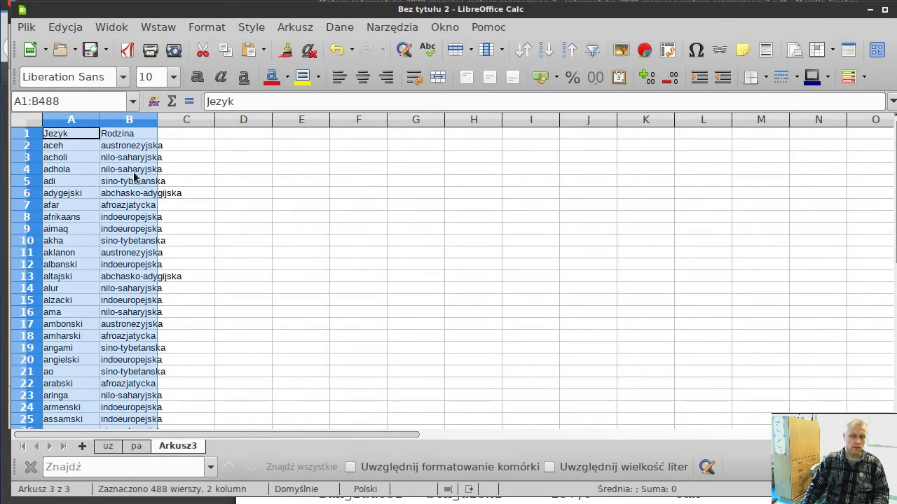
{"action": "left_click", "coordinate": [86, 103]}
{"action": "type", "text": "jez"}
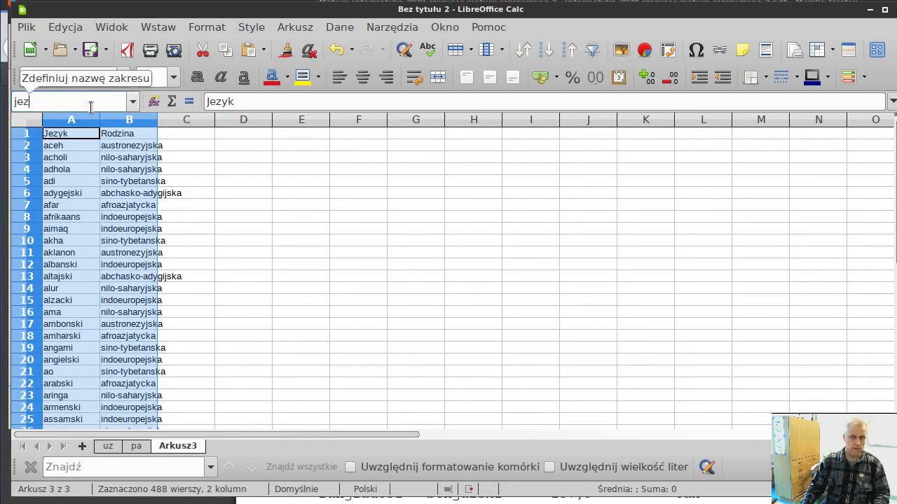
{"action": "key", "text": "Return"}
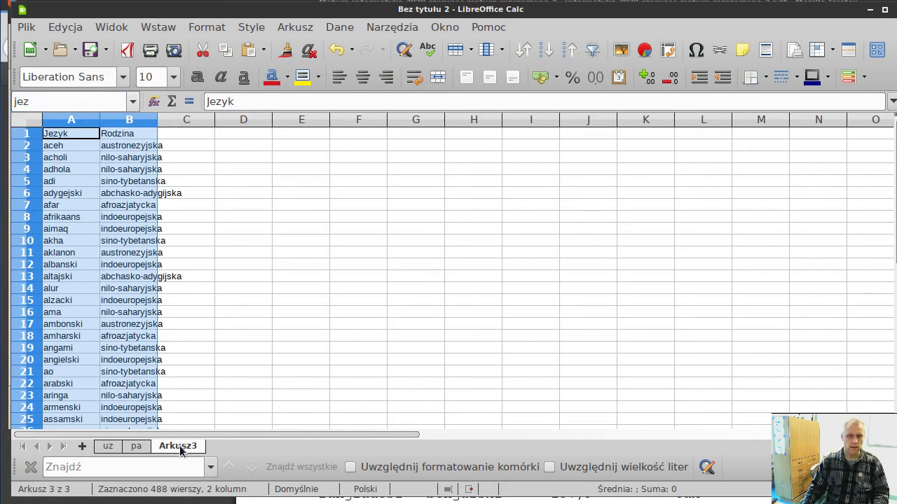
- Rename the Arkusz3 sheet to je, deselect the range, and return to the exam PDF
{"action": "right_click", "coordinate": [180, 449]}
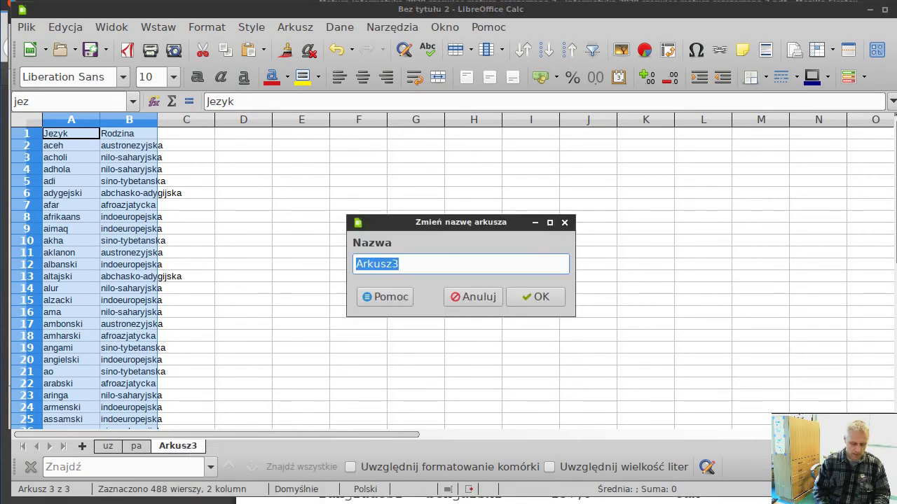
{"action": "type", "text": "je"}
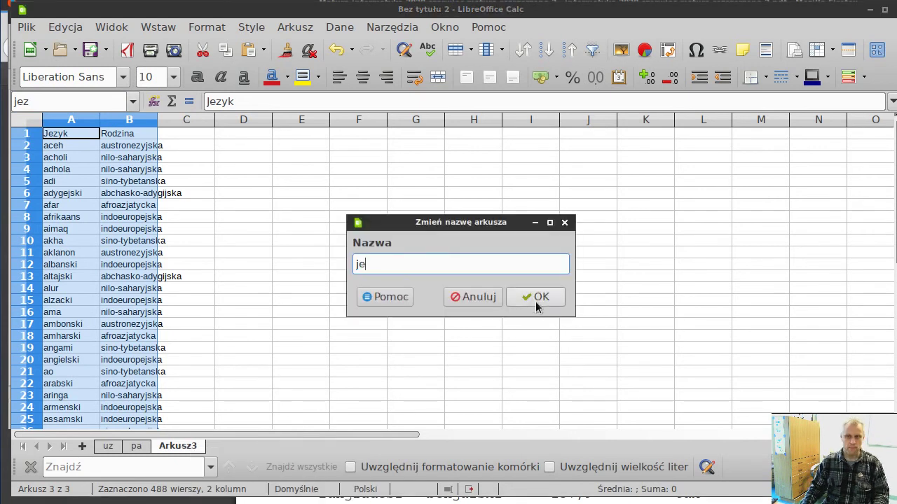
{"action": "left_click", "coordinate": [535, 298]}
{"action": "left_click", "coordinate": [249, 280]}
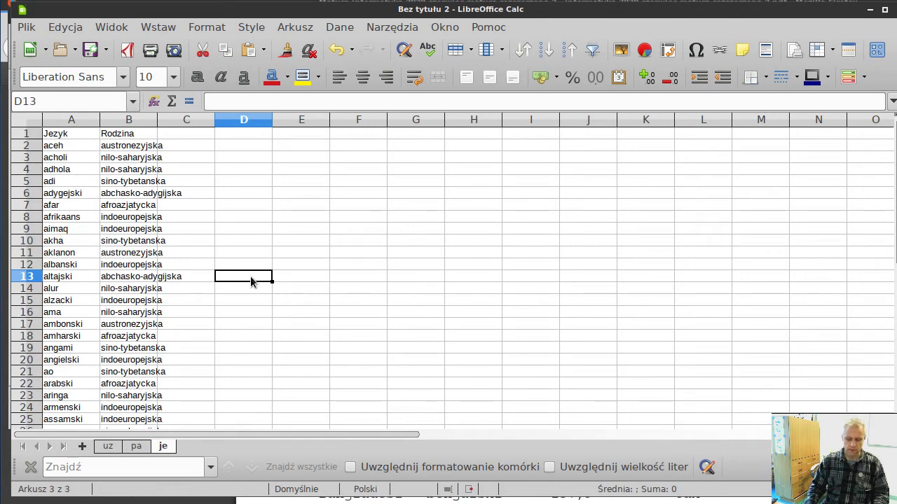
{"action": "key", "text": "alt+Tab"}
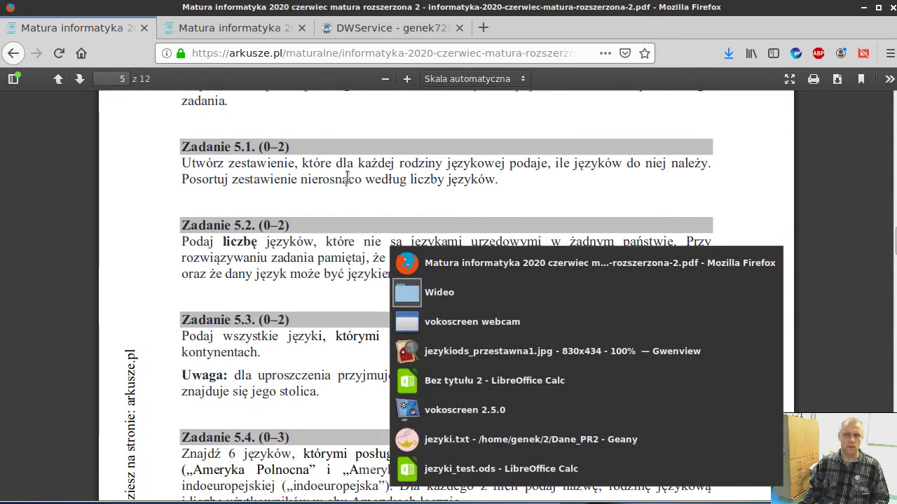
{"action": "key", "text": "Tab"}
{"action": "key", "text": "Tab"}
{"action": "key", "text": "Tab"}
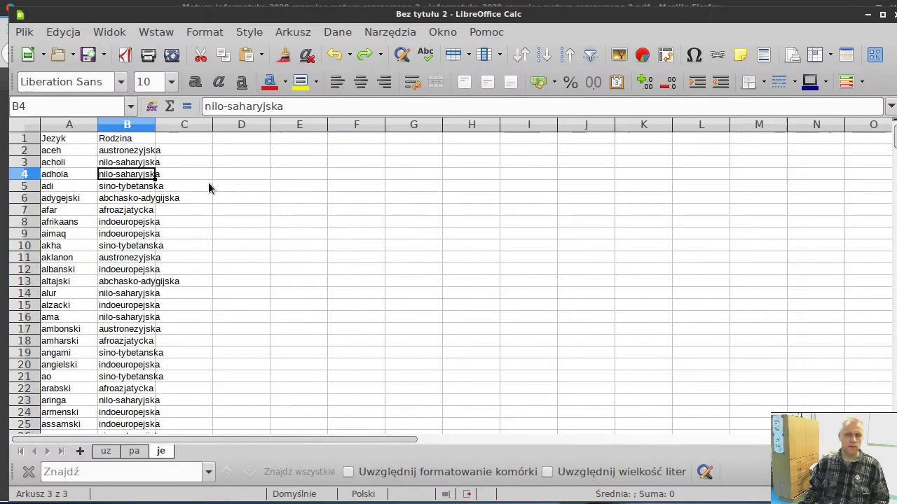
- Point out the family entries in cells B3 to B5, then switch to the Gwenview screenshot
{"action": "left_click", "coordinate": [140, 165]}
{"action": "left_click", "coordinate": [138, 177], "text": "shift"}
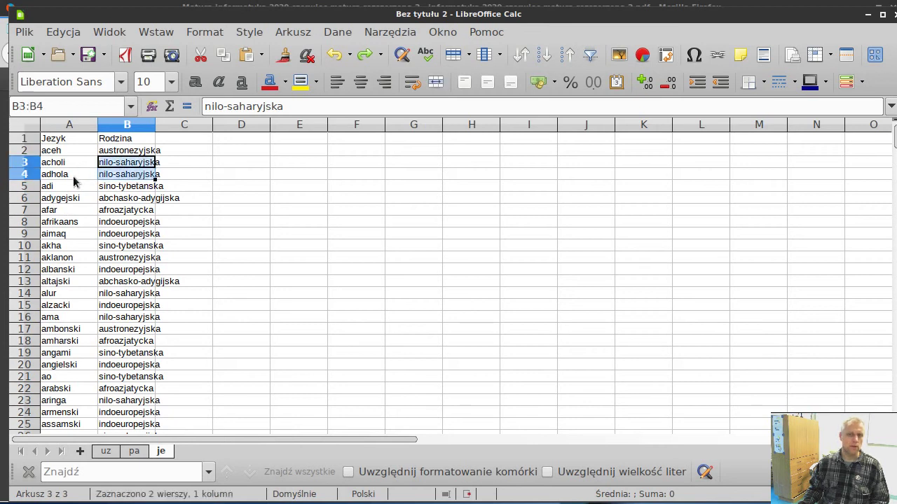
{"action": "left_click", "coordinate": [123, 188]}
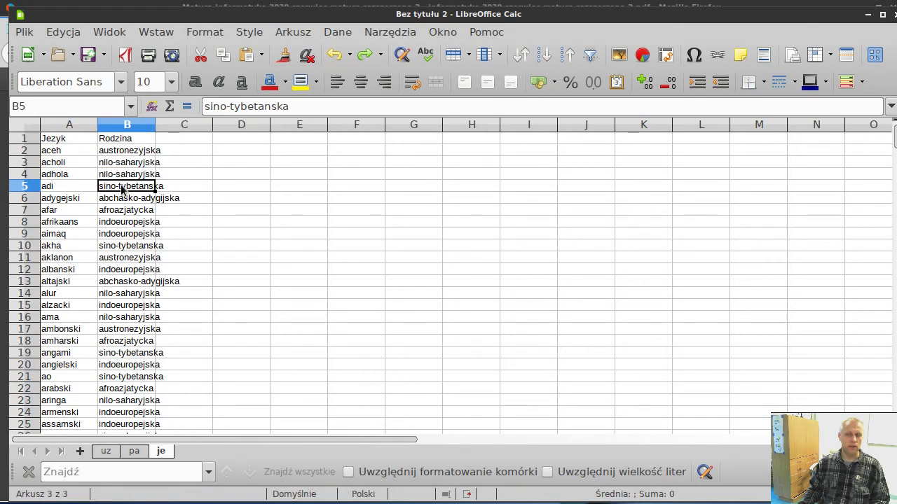
{"action": "key", "text": "alt+Tab"}
{"action": "key", "text": "Tab"}
{"action": "key", "text": "Tab"}
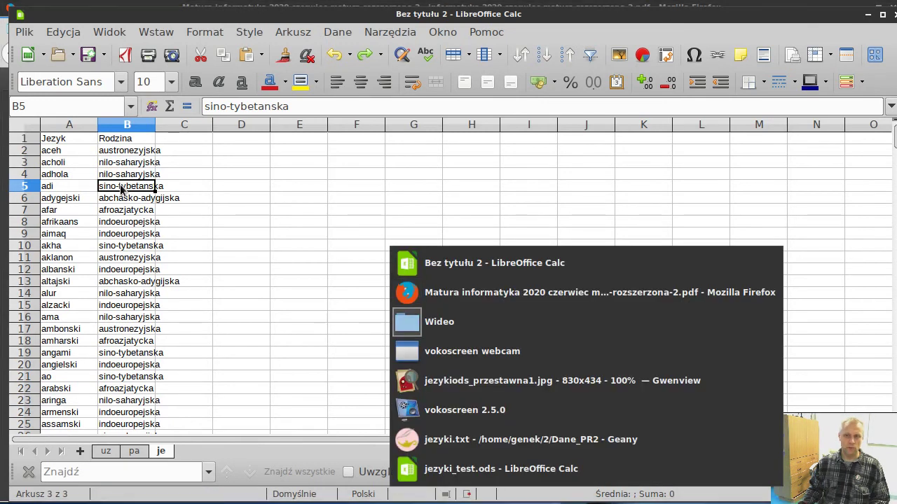
{"action": "key", "text": "Tab"}
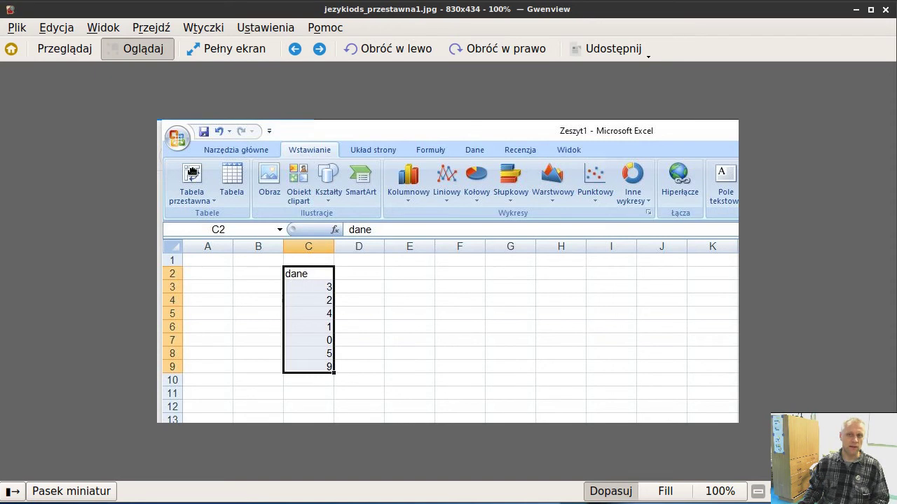
- Show jezykiods_przestawna2.jpg in Gwenview, then return to the je sheet in Calc
{"action": "key", "text": "Right"}
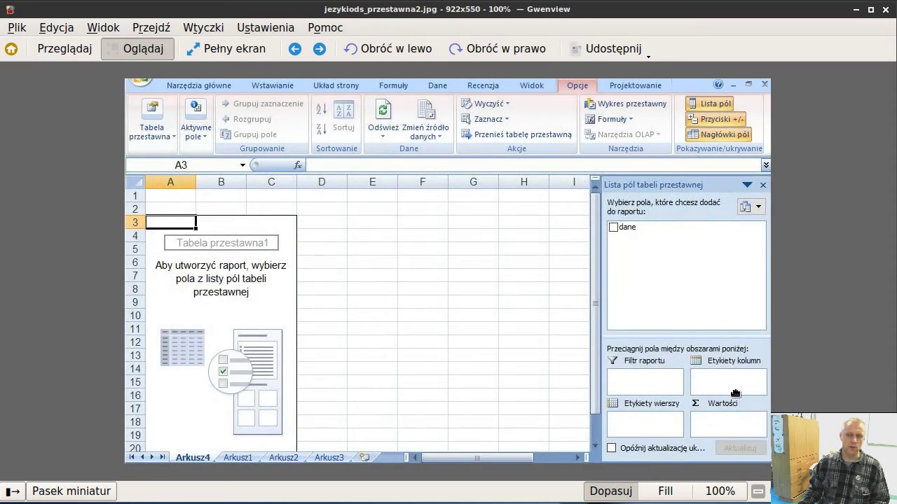
{"action": "key", "text": "alt+Tab"}
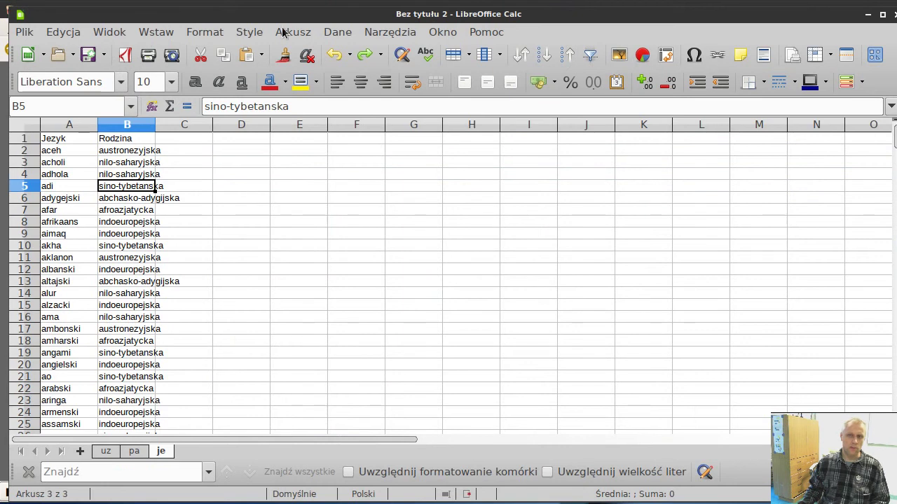
- Create a pivot table on a new sheet with Rodzina as rows and a Count of Jezyk as data
{"action": "left_click", "coordinate": [336, 34]}
{"action": "mouse_move", "coordinate": [403, 201]}
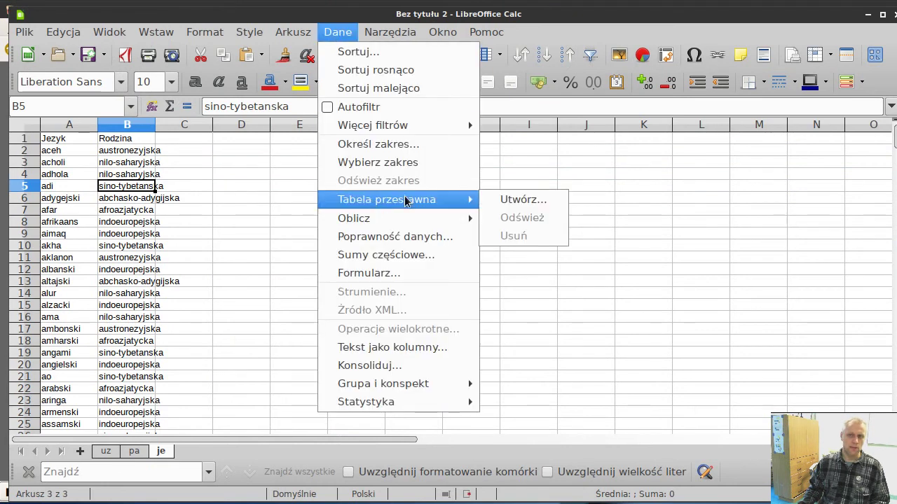
{"action": "left_click", "coordinate": [523, 202]}
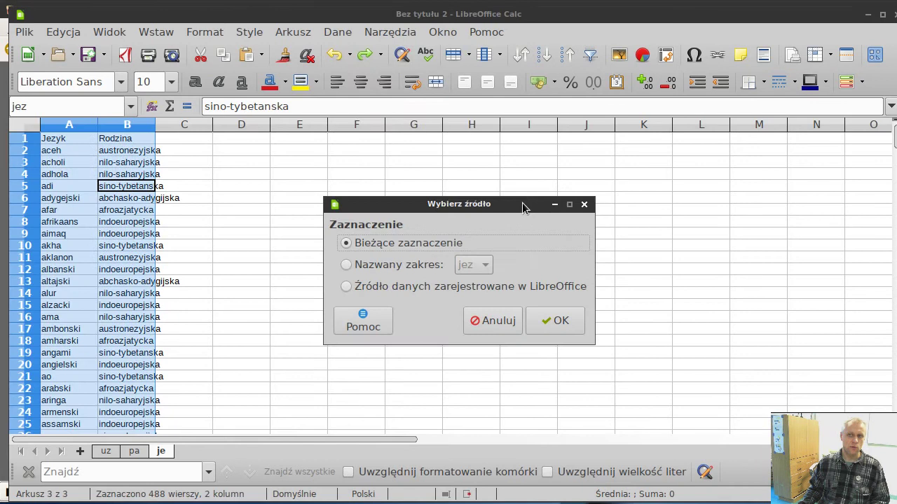
{"action": "left_click", "coordinate": [574, 327]}
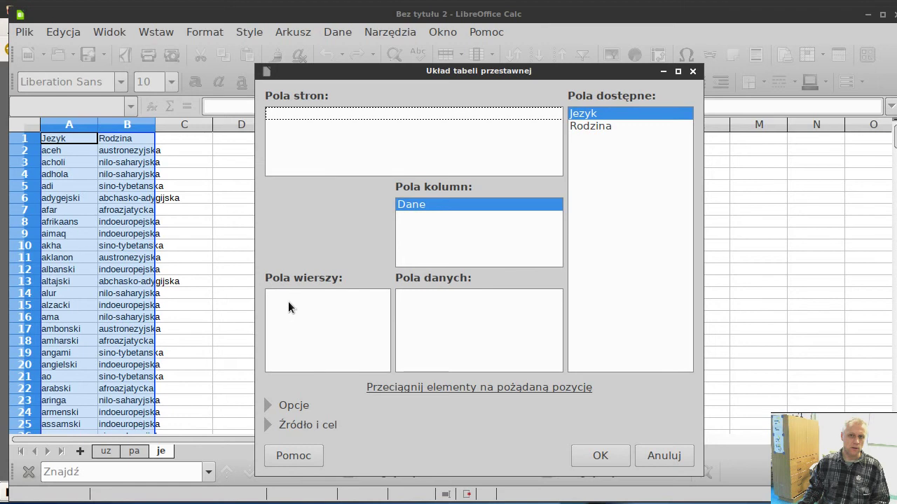
{"action": "left_click_drag", "start_coordinate": [593, 126], "coordinate": [332, 307]}
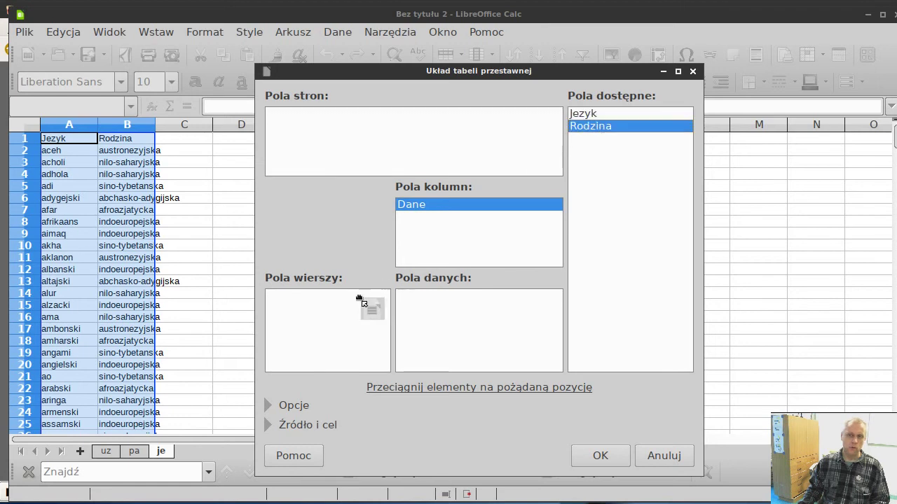
{"action": "left_click_drag", "start_coordinate": [592, 115], "coordinate": [446, 308]}
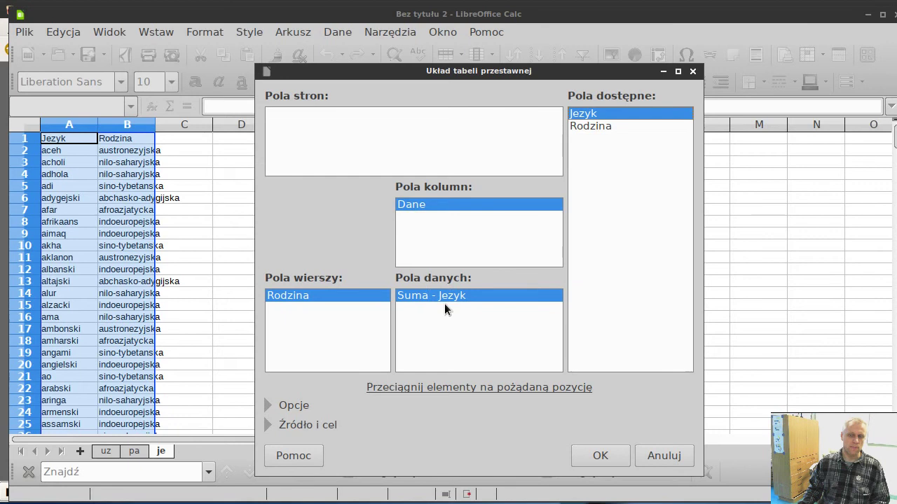
{"action": "double_click", "coordinate": [420, 299]}
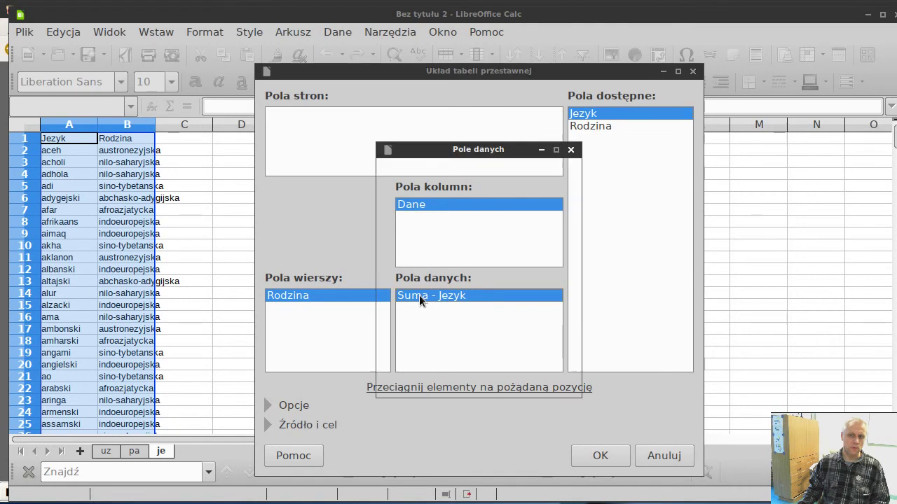
{"action": "left_click", "coordinate": [406, 206]}
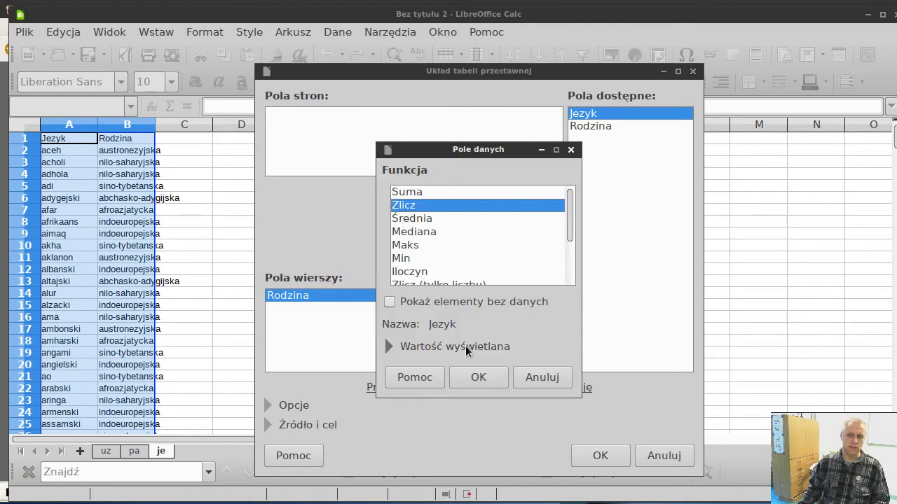
{"action": "left_click", "coordinate": [478, 377]}
{"action": "left_click", "coordinate": [613, 459]}
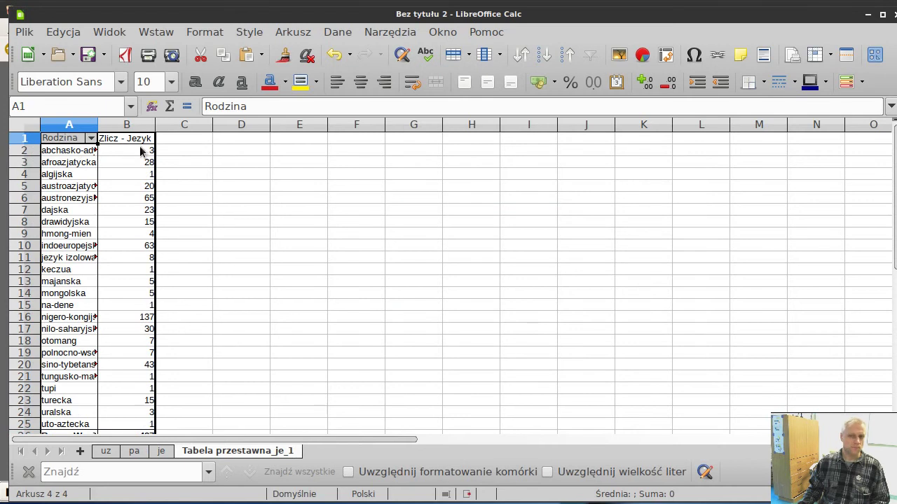
- Sort the pivot's Rodzina families in descending order by Zlicz - Jezyk
{"action": "right_click", "coordinate": [63, 185]}
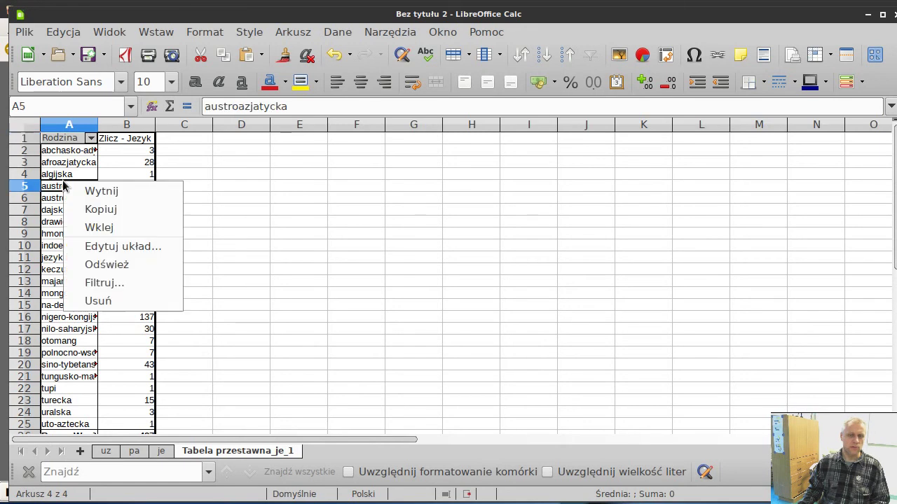
{"action": "left_click", "coordinate": [105, 248]}
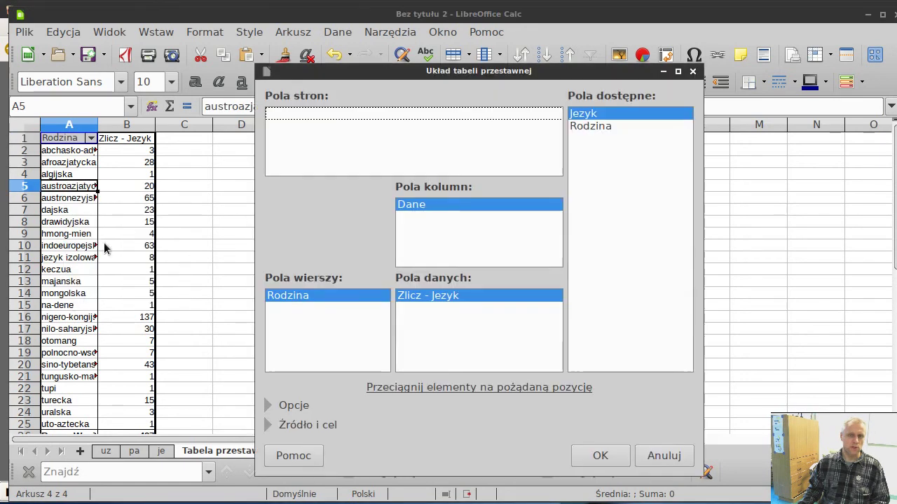
{"action": "double_click", "coordinate": [292, 298]}
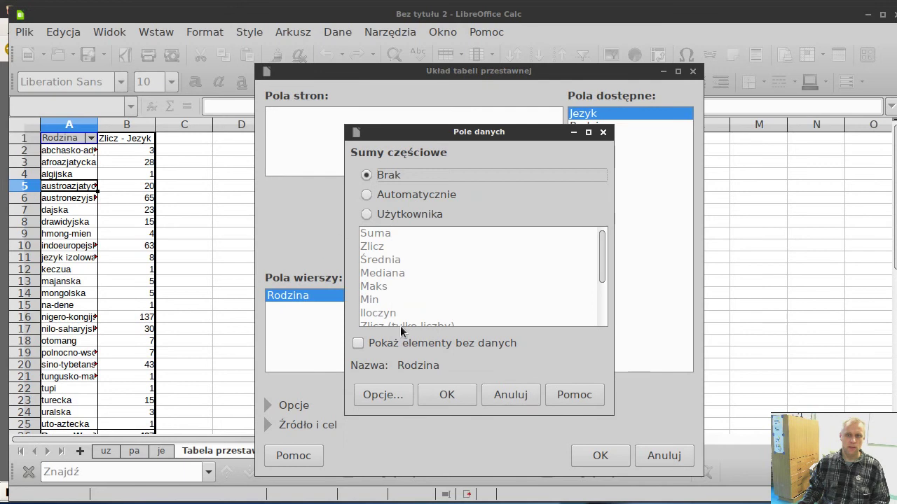
{"action": "left_click", "coordinate": [383, 394]}
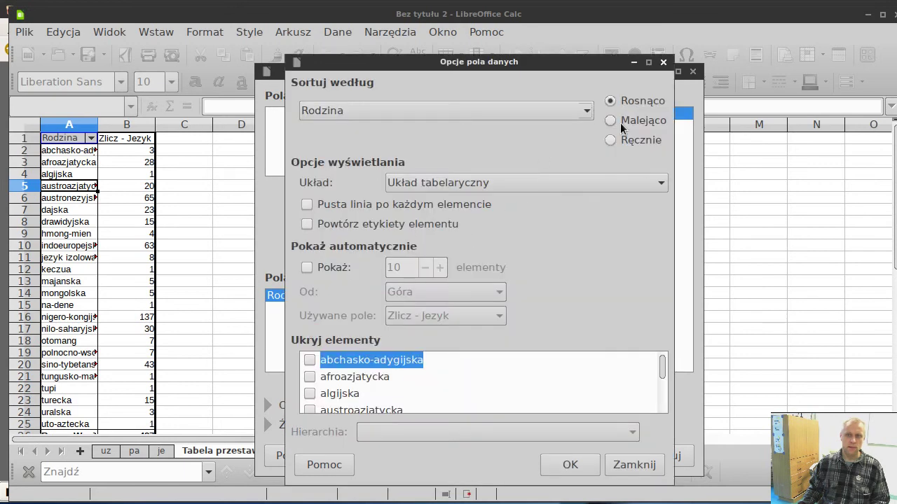
{"action": "left_click", "coordinate": [621, 123]}
{"action": "left_click", "coordinate": [586, 111]}
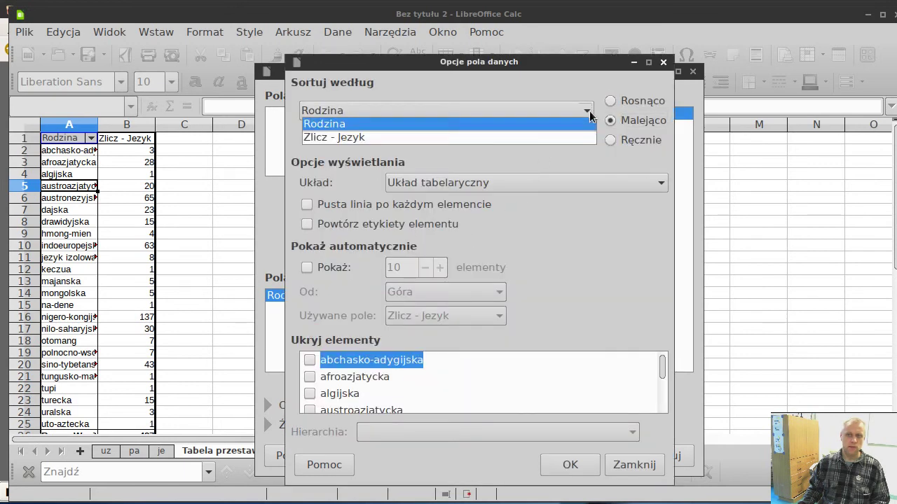
{"action": "left_click", "coordinate": [499, 137]}
{"action": "left_click", "coordinate": [573, 465]}
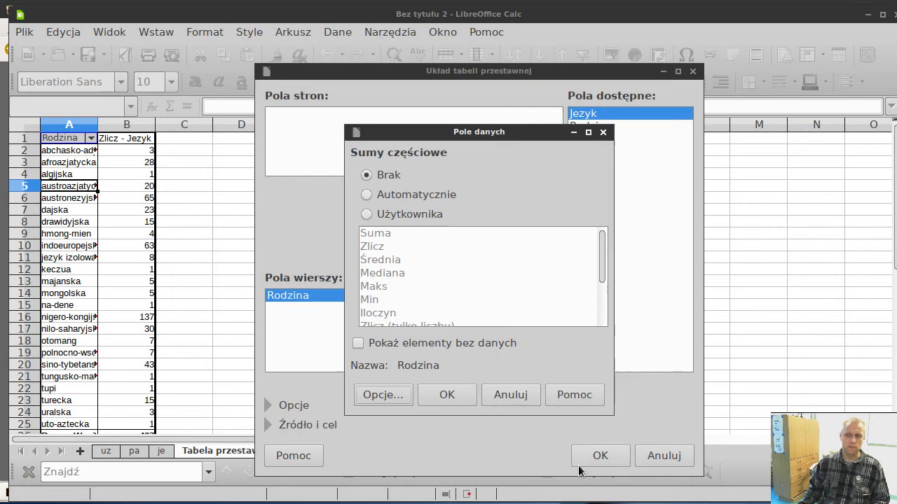
{"action": "left_click", "coordinate": [454, 394]}
{"action": "left_click", "coordinate": [583, 456]}
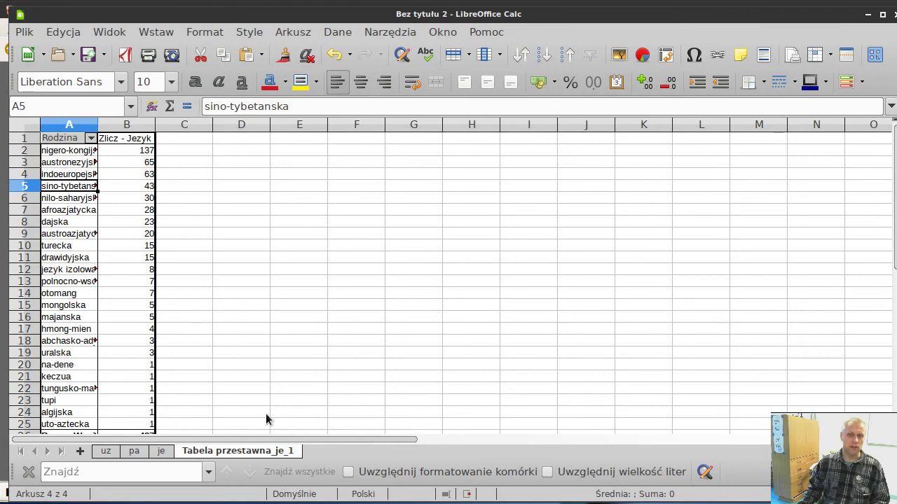
- Rename the pivot table sheet to z1, then switch to the exam PDF
{"action": "right_click", "coordinate": [262, 454]}
{"action": "left_click", "coordinate": [309, 354]}
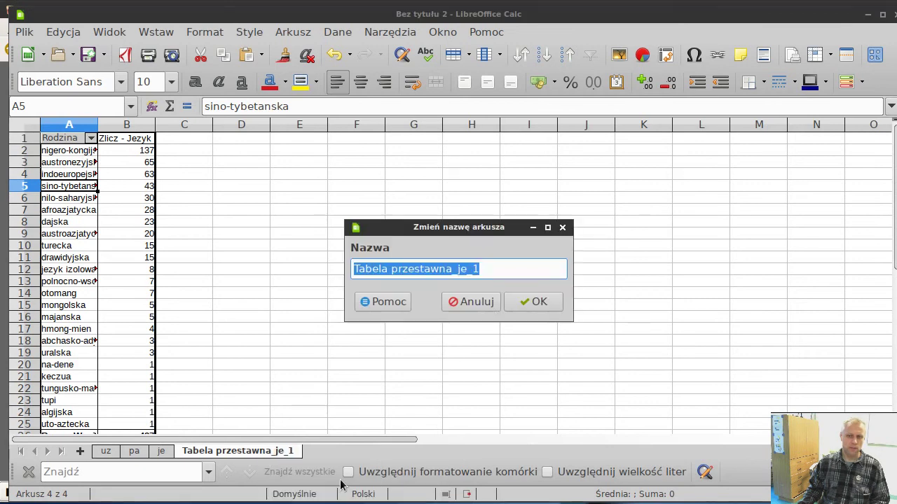
{"action": "type", "text": "z1"}
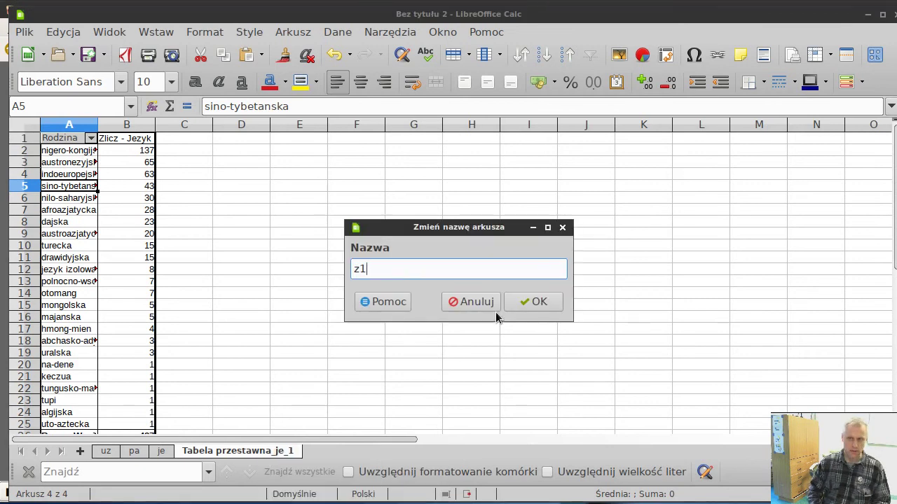
{"action": "key", "text": "Return"}
{"action": "key", "text": "alt+Tab"}
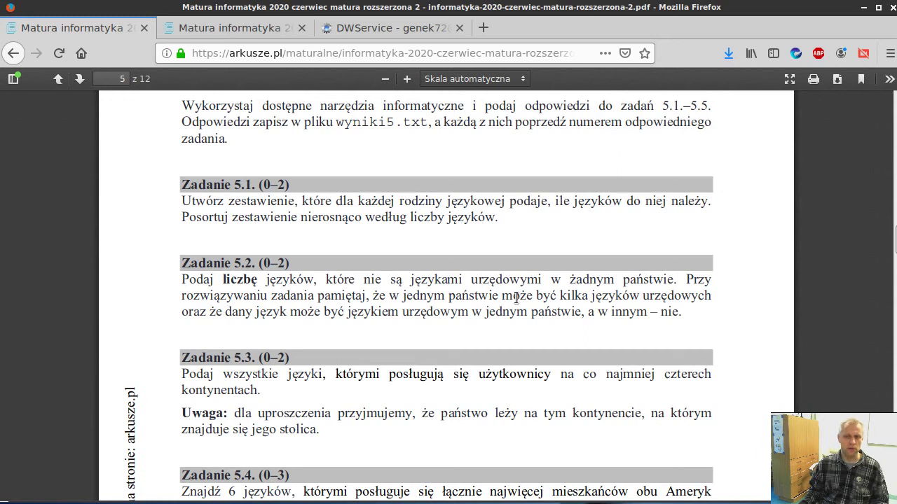
- Return to the Calc workbook and show the uz sheet
{"action": "key", "text": "alt+Tab"}
{"action": "key", "text": "alt+Tab"}
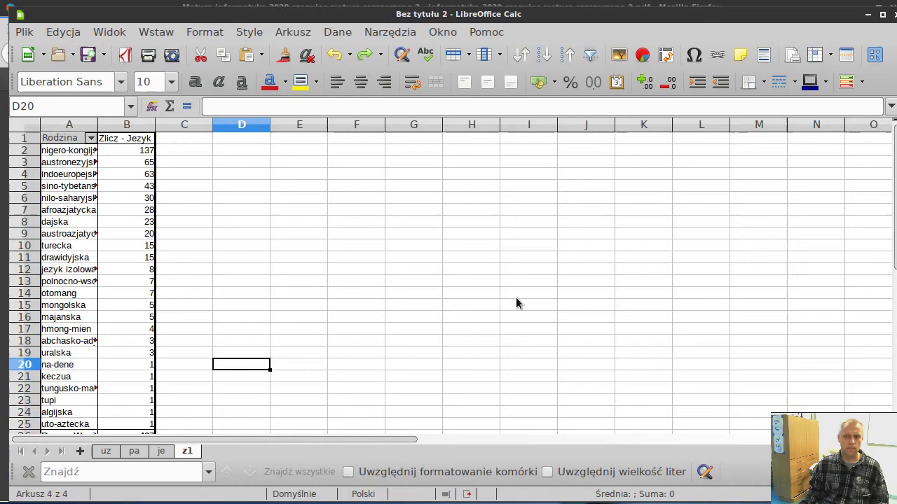
{"action": "left_click", "coordinate": [108, 452]}
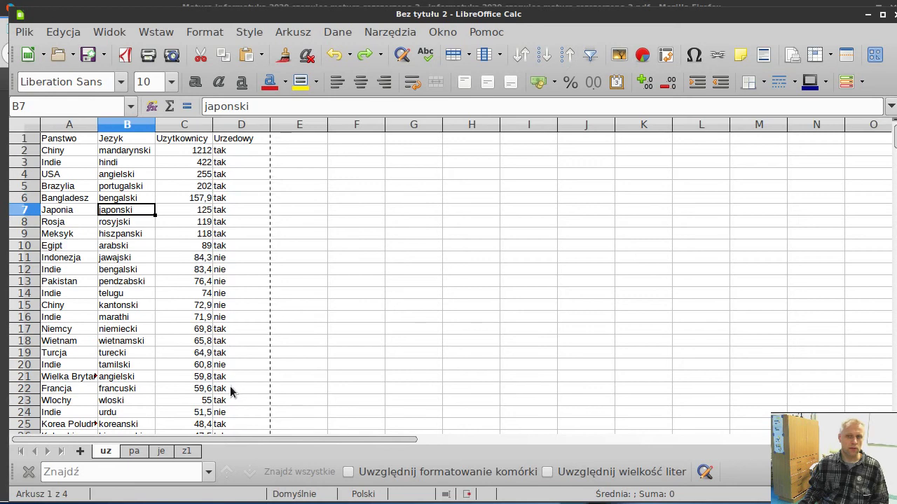
- Start a new pivot table from the uz language data's current range
{"action": "left_click", "coordinate": [123, 224]}
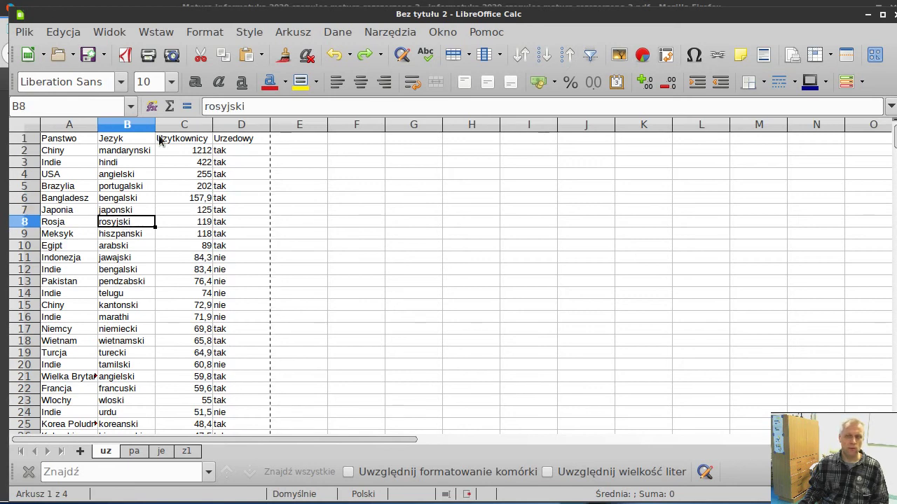
{"action": "left_click", "coordinate": [335, 32]}
{"action": "mouse_move", "coordinate": [364, 199]}
{"action": "left_click", "coordinate": [507, 200]}
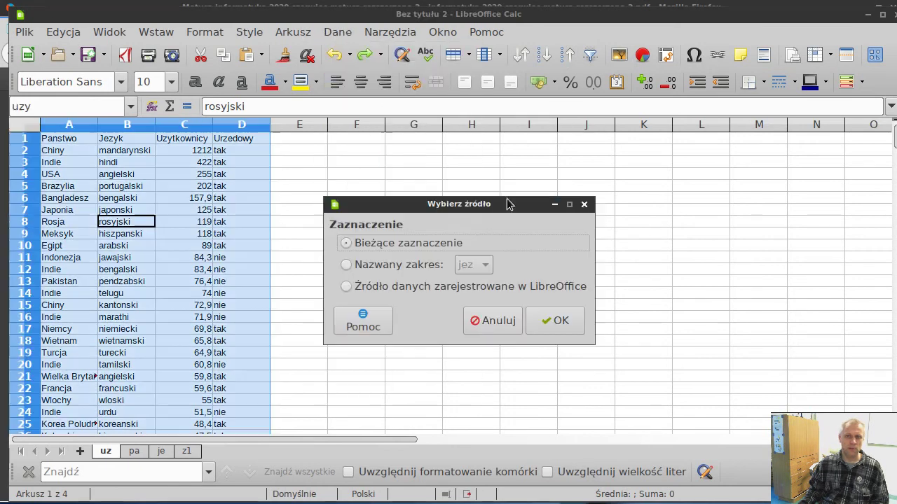
{"action": "left_click", "coordinate": [555, 320]}
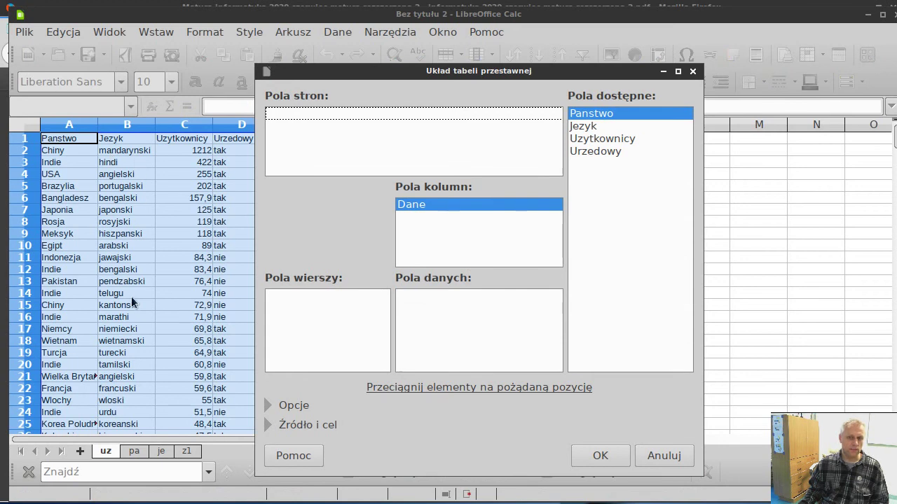
- Put Jezyk in rows, Urzedowy in columns and a Count of Urzedowy as data, on a new sheet
{"action": "left_click", "coordinate": [607, 127]}
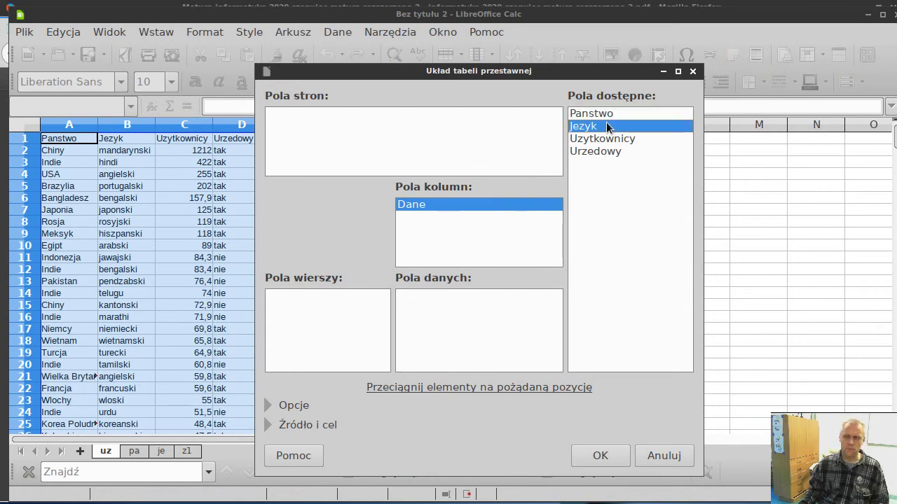
{"action": "left_click_drag", "start_coordinate": [607, 127], "coordinate": [297, 307]}
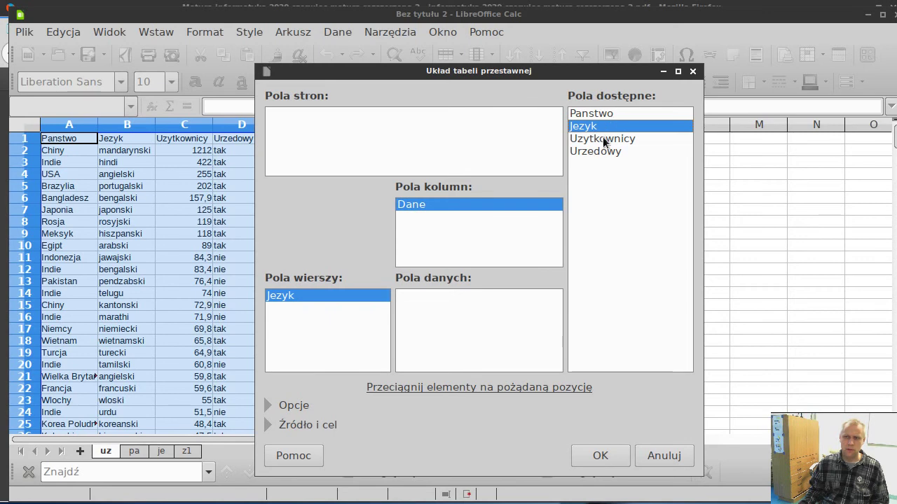
{"action": "left_click_drag", "start_coordinate": [597, 152], "coordinate": [422, 232]}
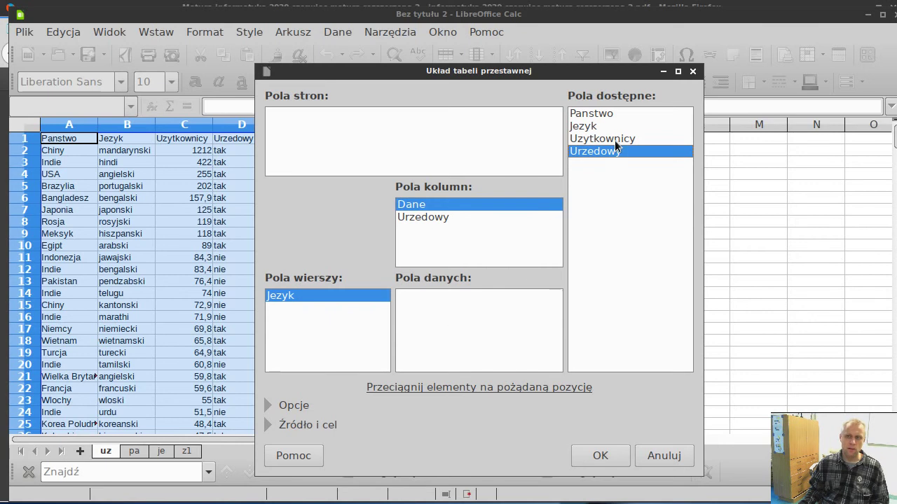
{"action": "left_click_drag", "start_coordinate": [606, 160], "coordinate": [427, 300]}
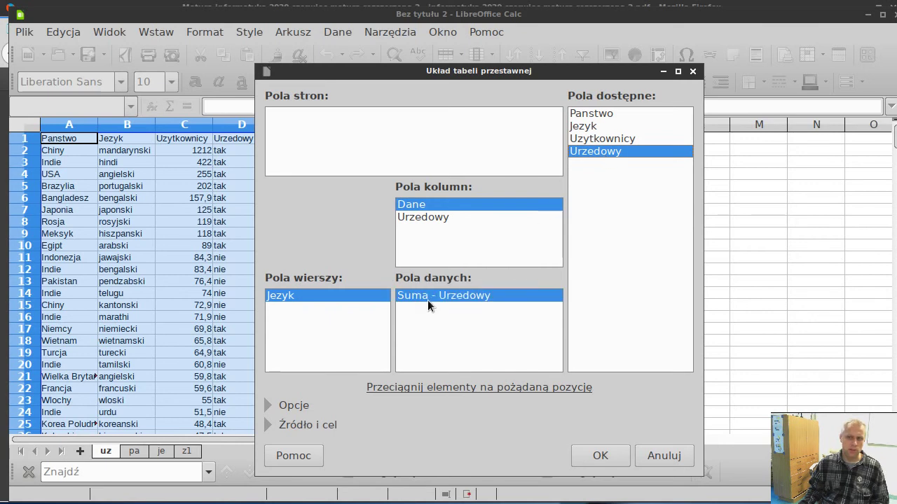
{"action": "double_click", "coordinate": [430, 295]}
{"action": "left_click", "coordinate": [417, 205]}
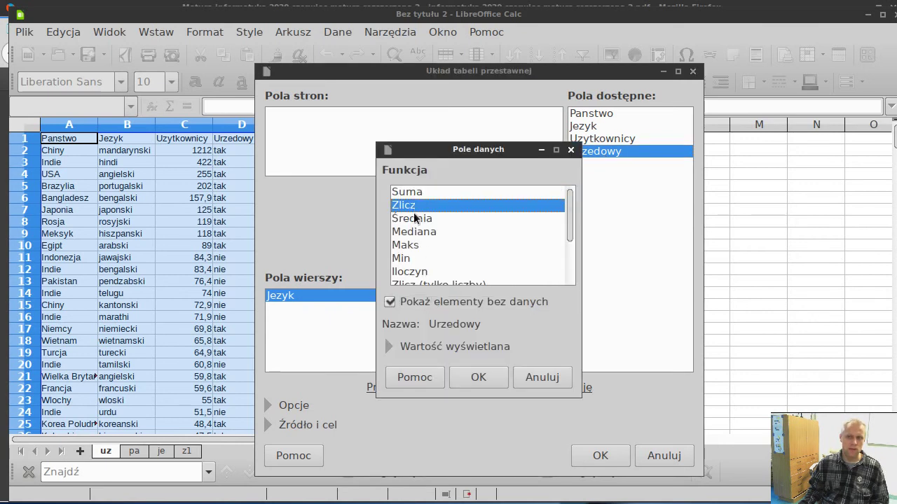
{"action": "left_click", "coordinate": [479, 380]}
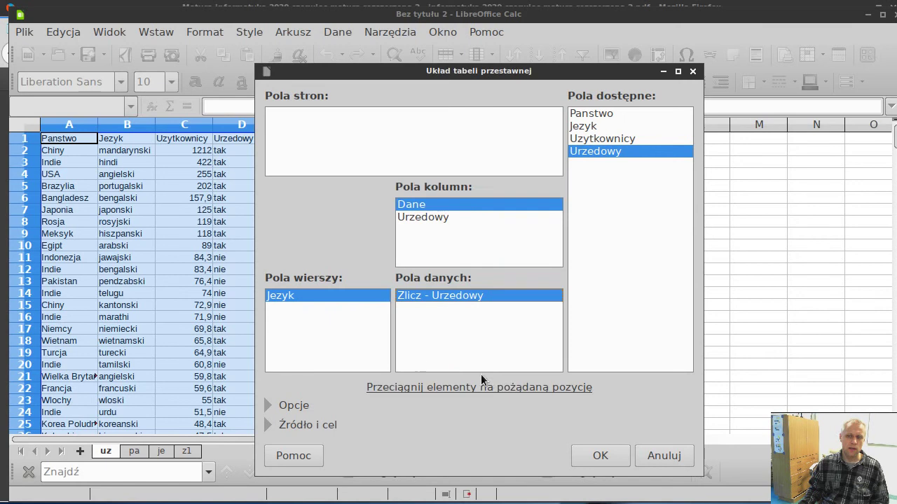
{"action": "left_click", "coordinate": [601, 456]}
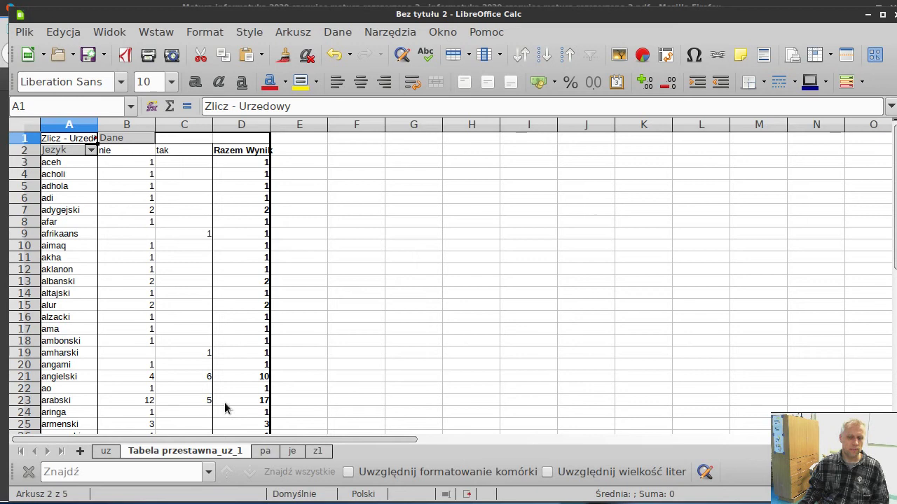
- Enter =JEŻELI(I(B3;NIE(C3));1;0) in E3 to flag languages with nie but no tak
{"action": "left_click", "coordinate": [301, 162]}
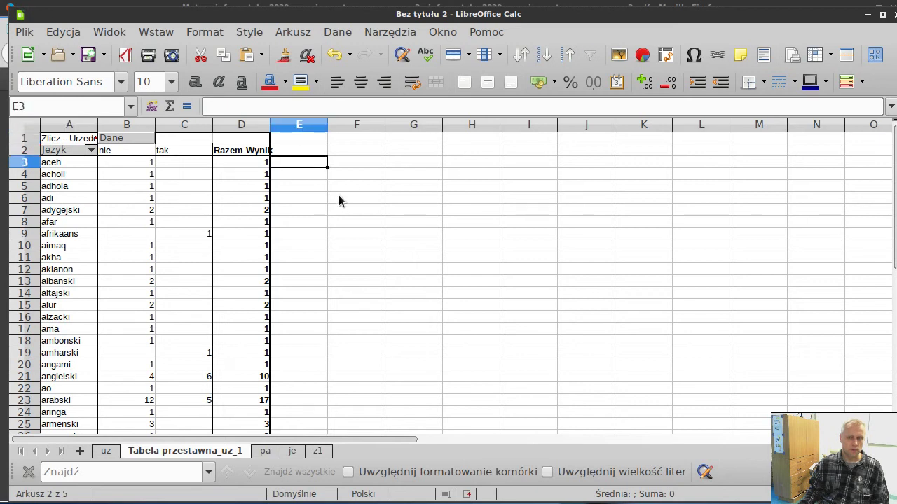
{"action": "type", "text": "="}
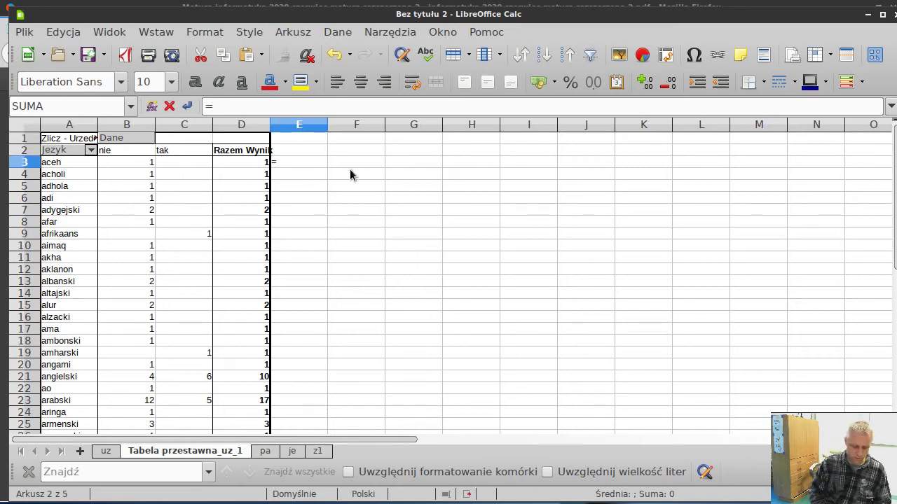
{"action": "type", "text": "jeż"}
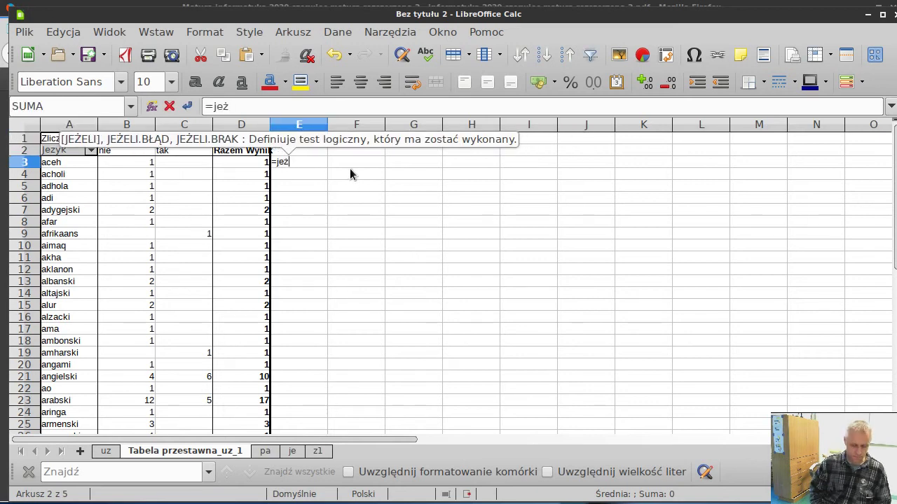
{"action": "type", "text": "eli("}
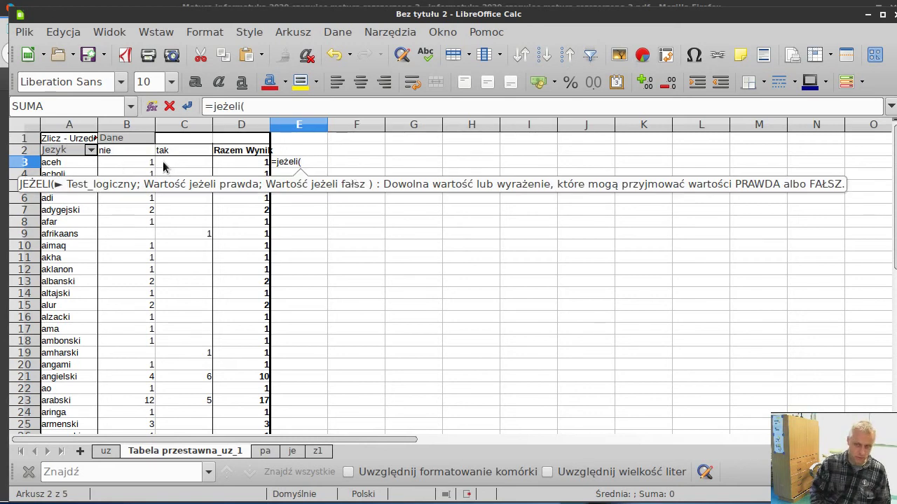
{"action": "type", "text": "i"}
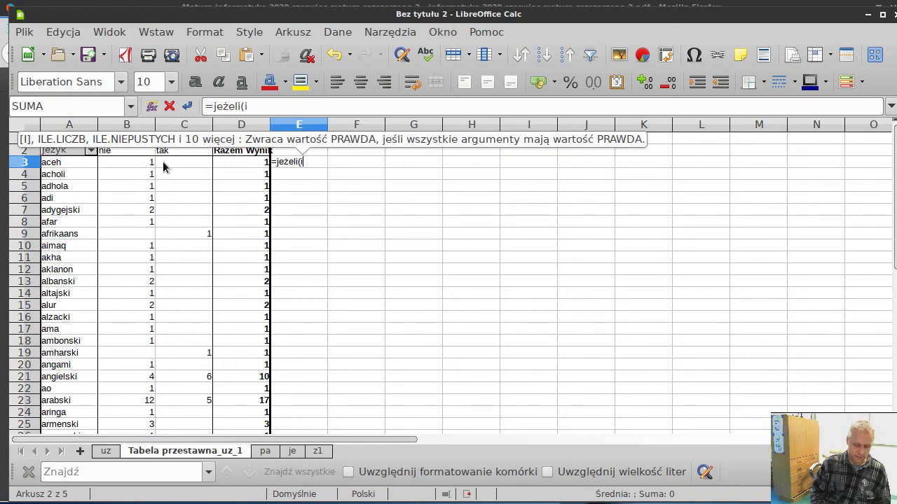
{"action": "type", "text": "("}
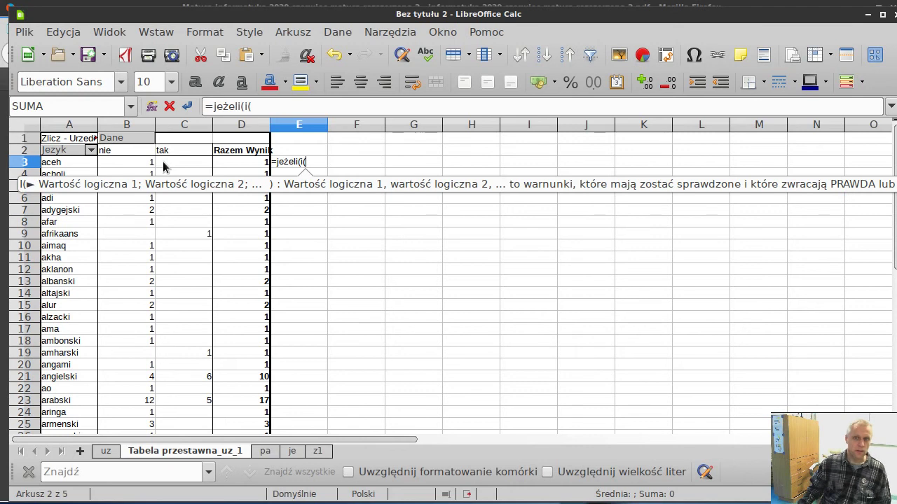
{"action": "left_click", "coordinate": [116, 160]}
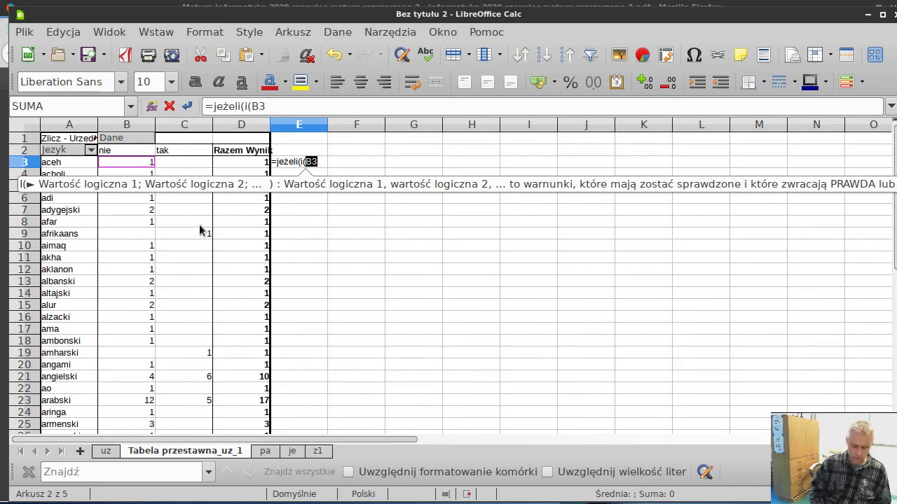
{"action": "type", "text": ";nie"}
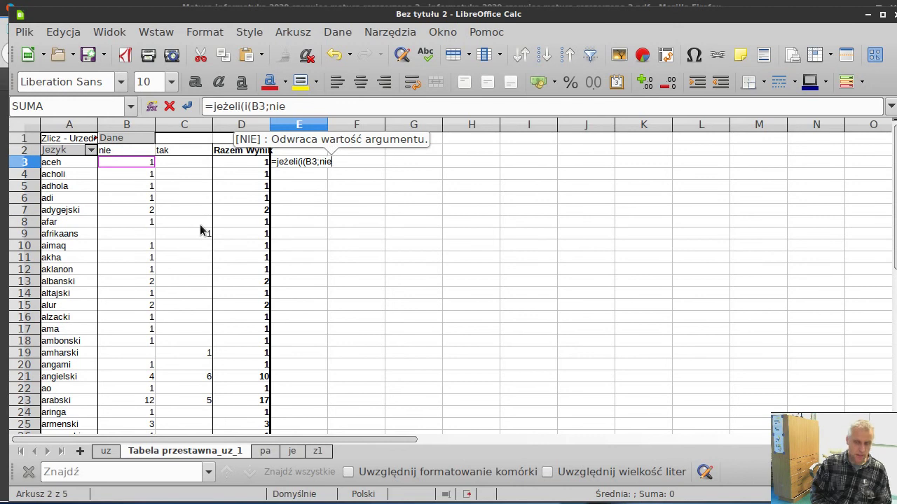
{"action": "type", "text": "("}
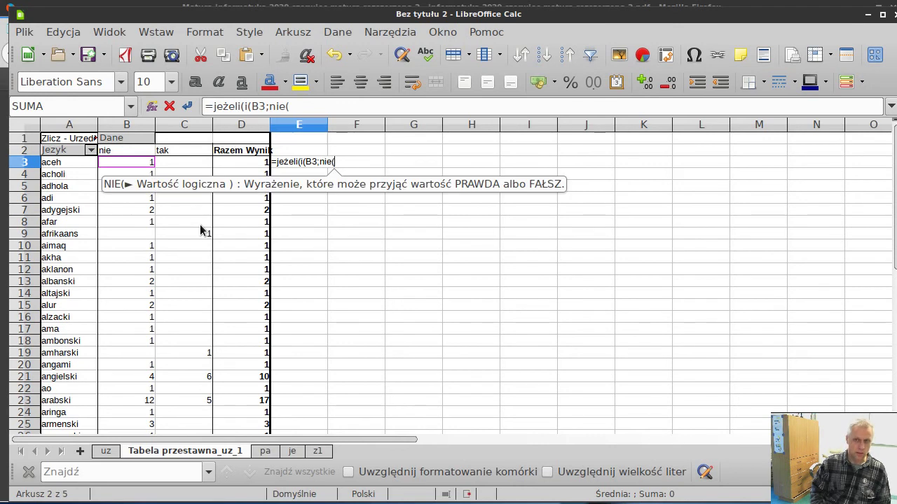
{"action": "left_click", "coordinate": [187, 165]}
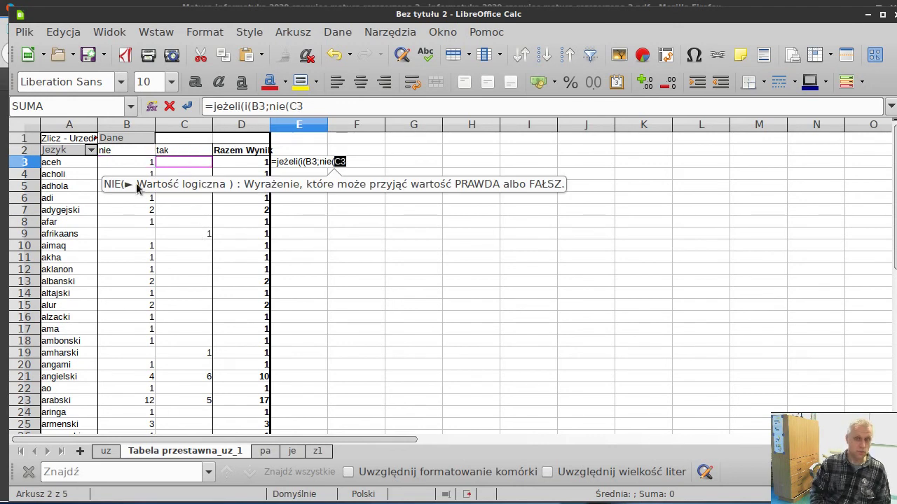
{"action": "type", "text": ")"}
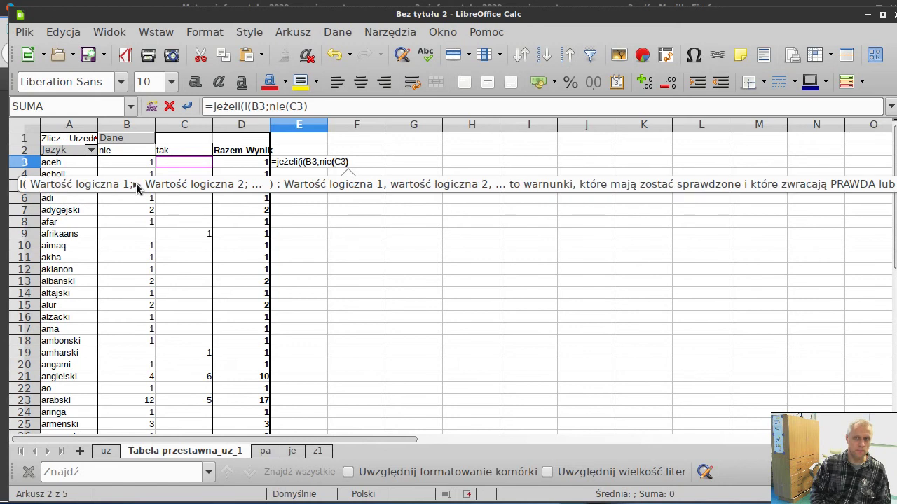
{"action": "type", "text": ")"}
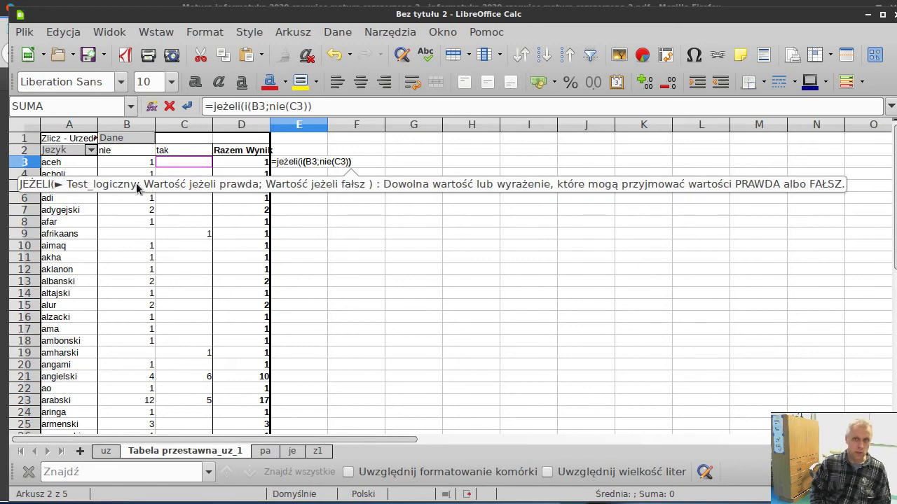
{"action": "type", "text": ";"}
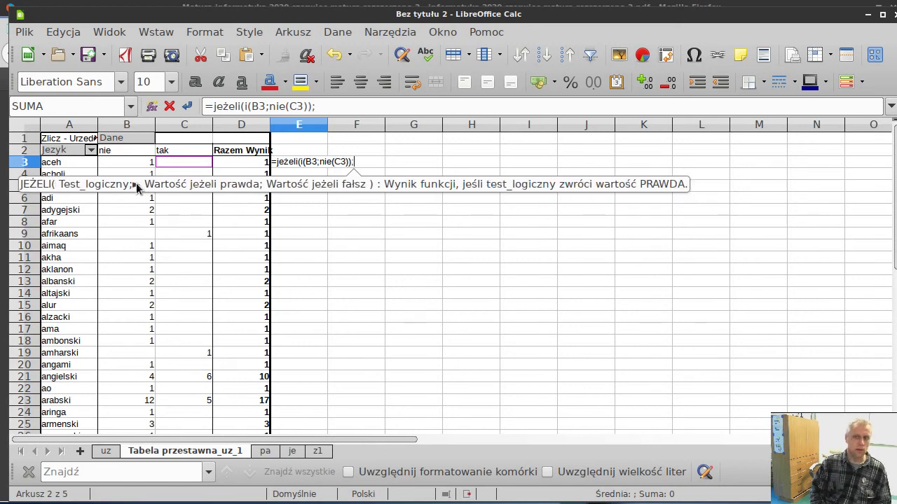
{"action": "type", "text": "1;"}
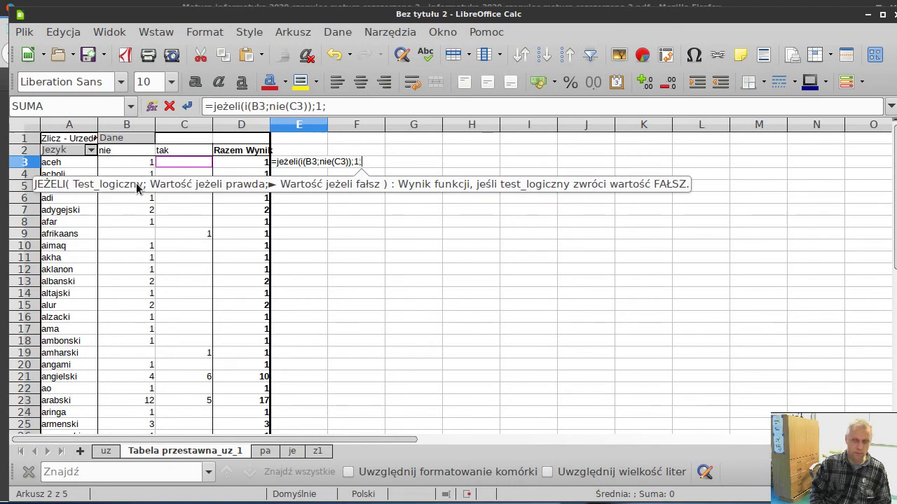
{"action": "type", "text": "0"}
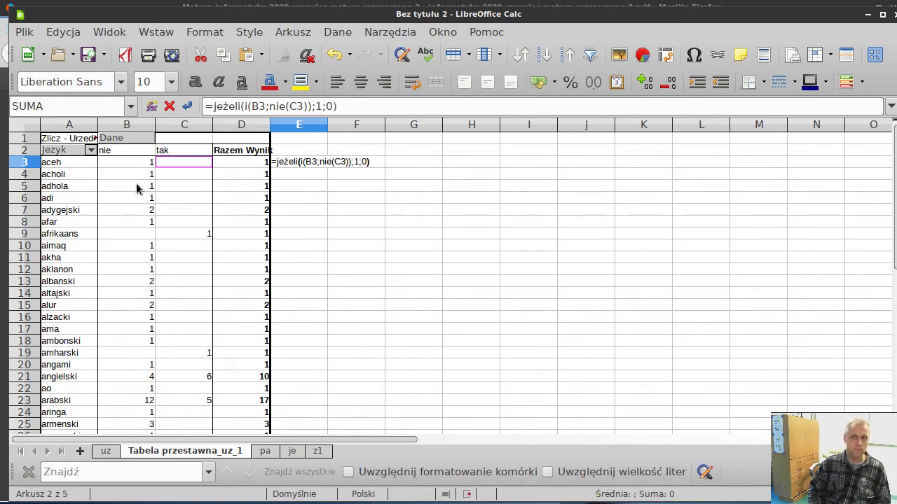
{"action": "key", "text": "Return"}
{"action": "left_click", "coordinate": [298, 166]}
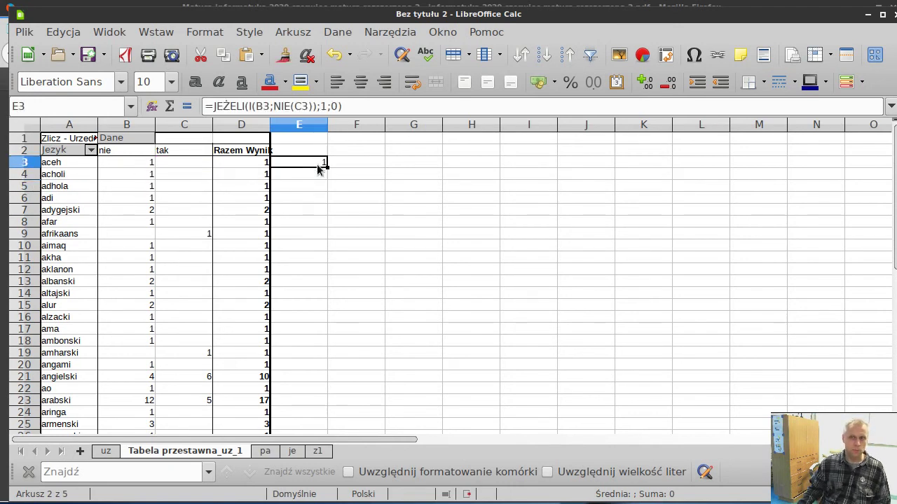
- Fill the E3 flag formula down column E to row 490
{"action": "double_click", "coordinate": [326, 168]}
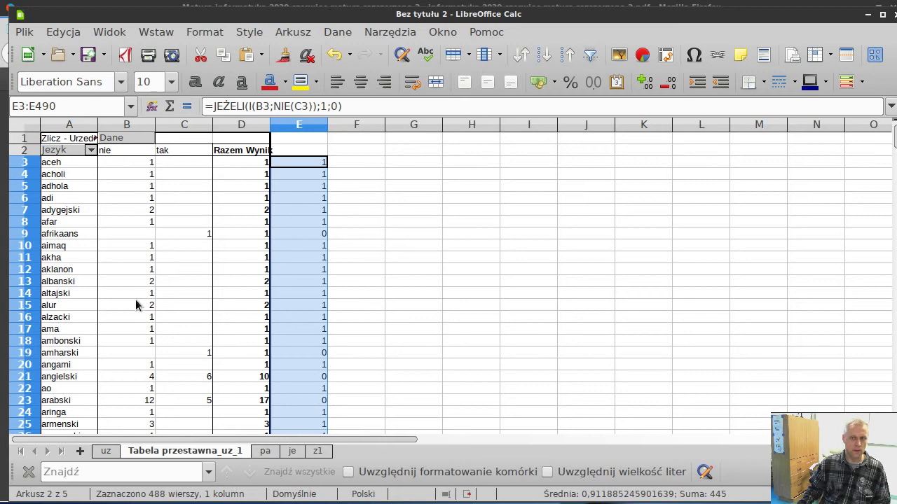
{"action": "scroll", "coordinate": [326, 320], "scroll_direction": "down", "scroll_amount": 6}
{"action": "scroll", "coordinate": [344, 297], "scroll_direction": "down", "scroll_amount": 8}
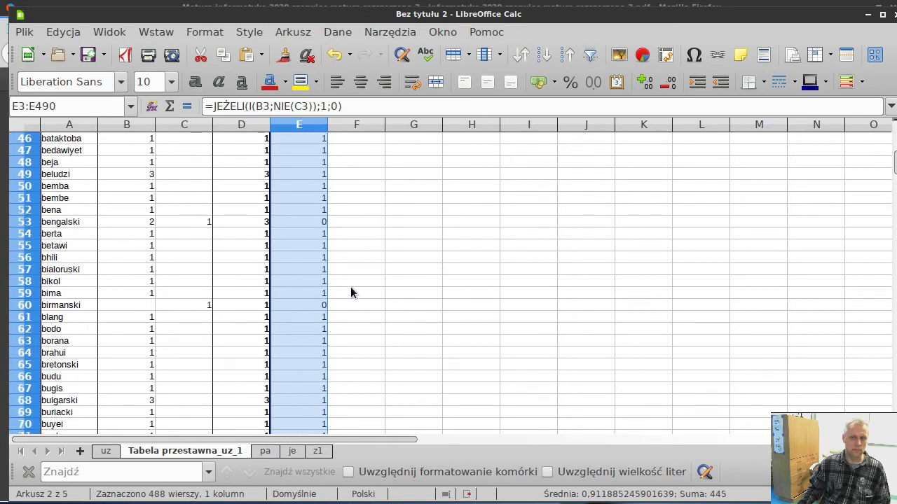
{"action": "scroll", "coordinate": [352, 292], "scroll_direction": "down", "scroll_amount": 7}
- Replace E490 with an AutoSum of E3:E489, totalling 445
{"action": "left_click", "coordinate": [325, 316]}
{"action": "key", "text": "ctrl+Down"}
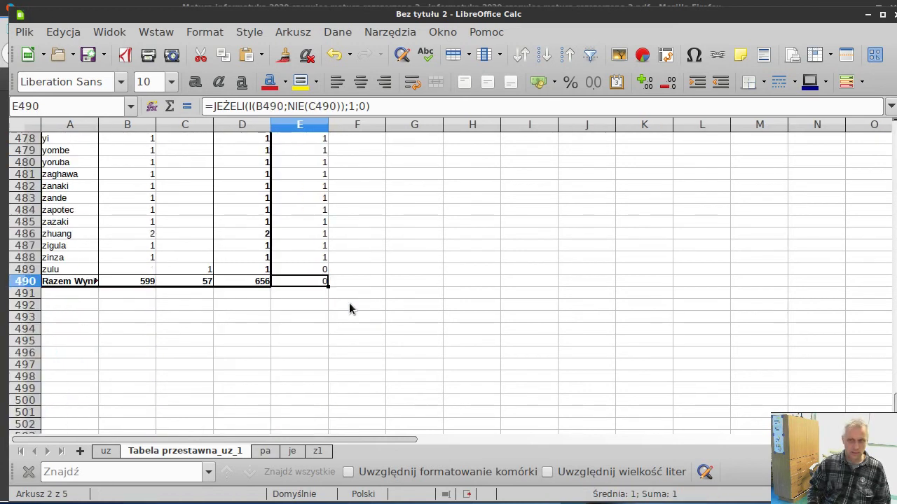
{"action": "key", "text": "Up"}
{"action": "key", "text": "Down"}
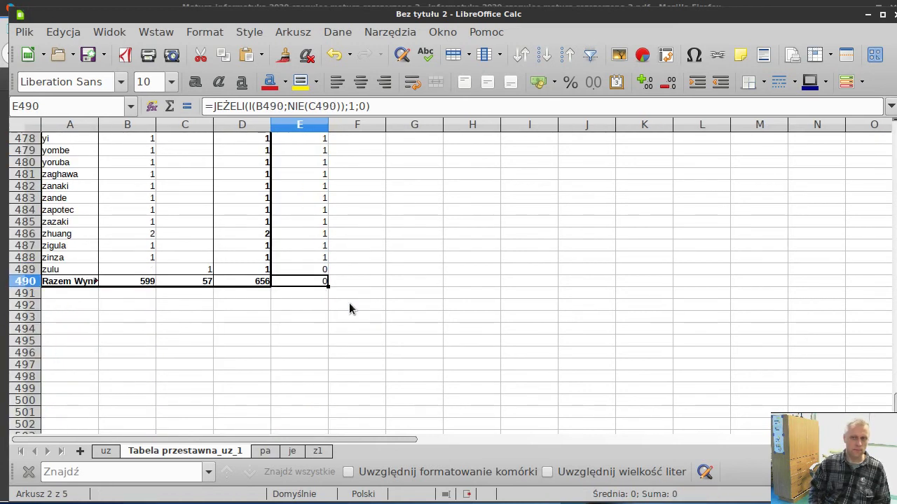
{"action": "key", "text": "Delete"}
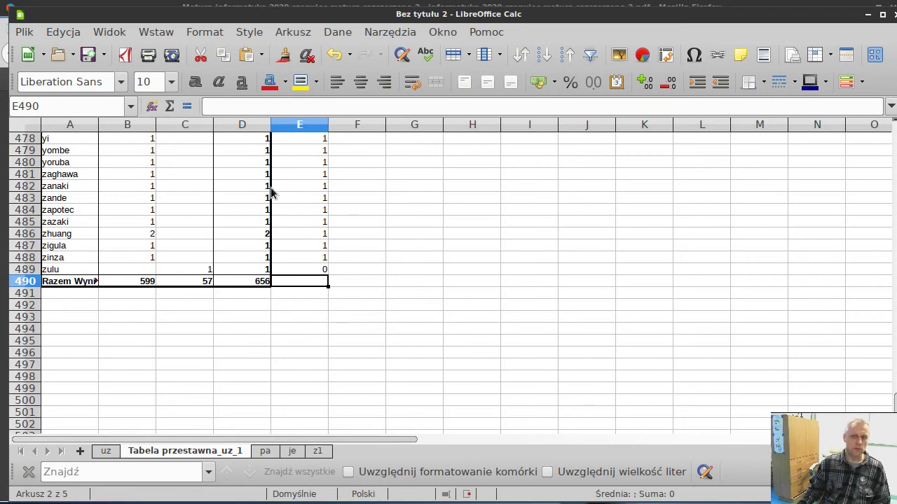
{"action": "left_click", "coordinate": [169, 106]}
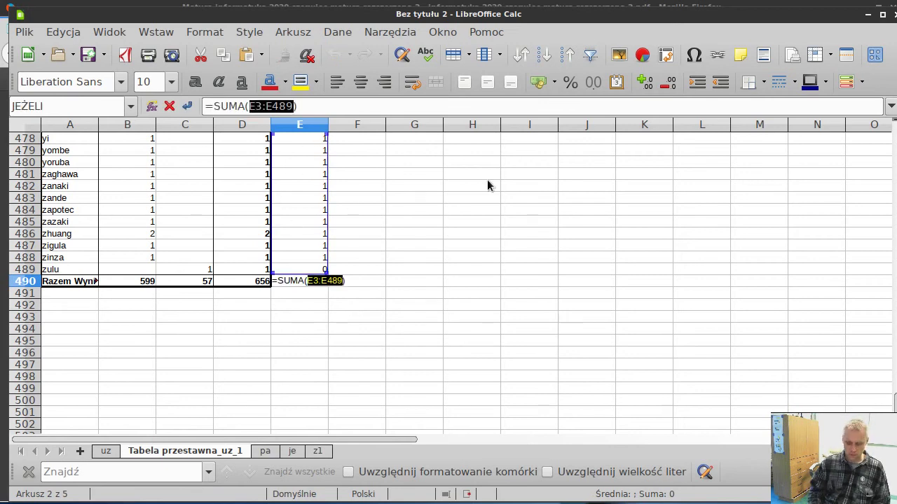
{"action": "key", "text": "Return"}
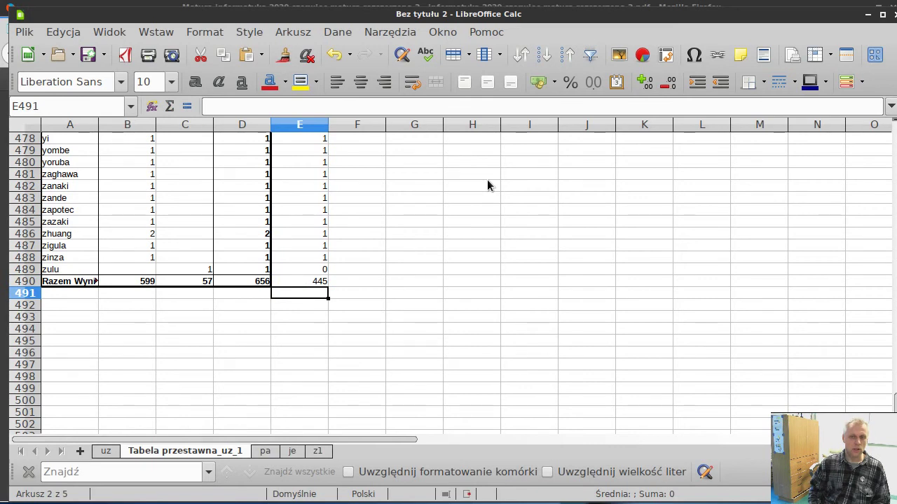
{"action": "key", "text": "Up"}
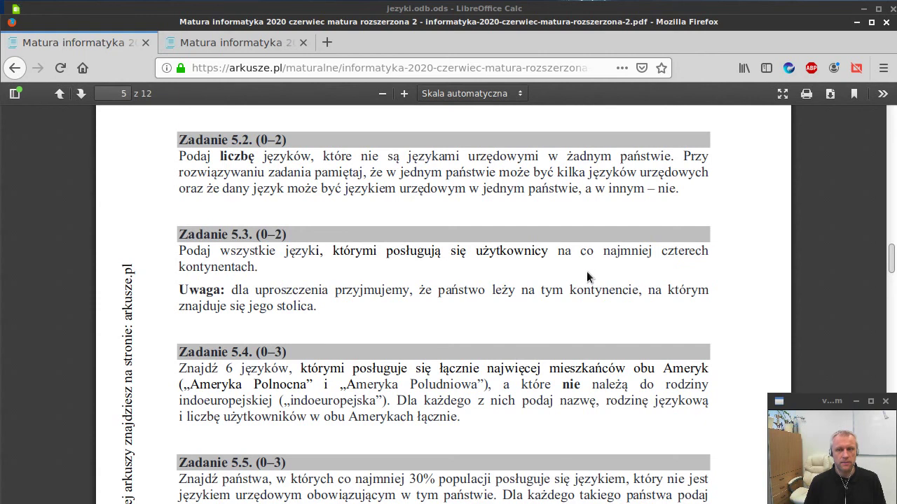
- Switch from the task 5.4 PDF back to the jezyki workbook
{"action": "key", "text": "alt+Tab"}
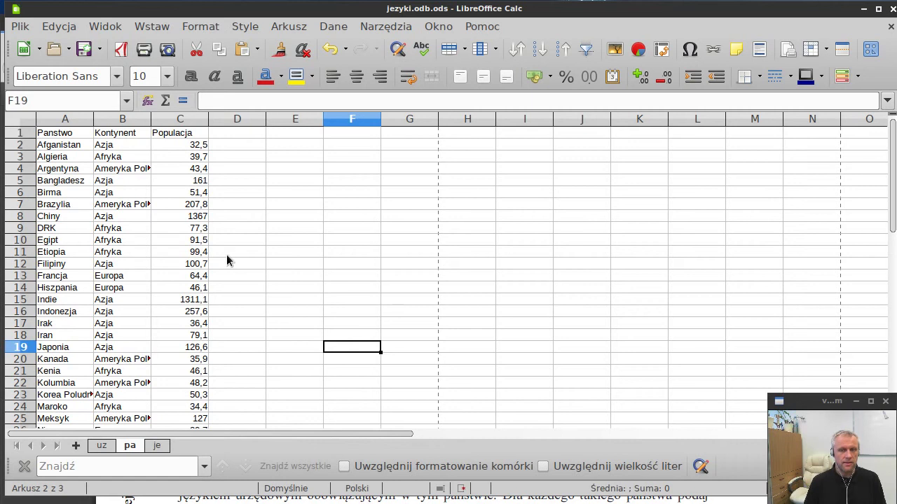
- Look over cells on the pa country sheet, then return to the uz languages sheet
{"action": "left_click", "coordinate": [106, 445]}
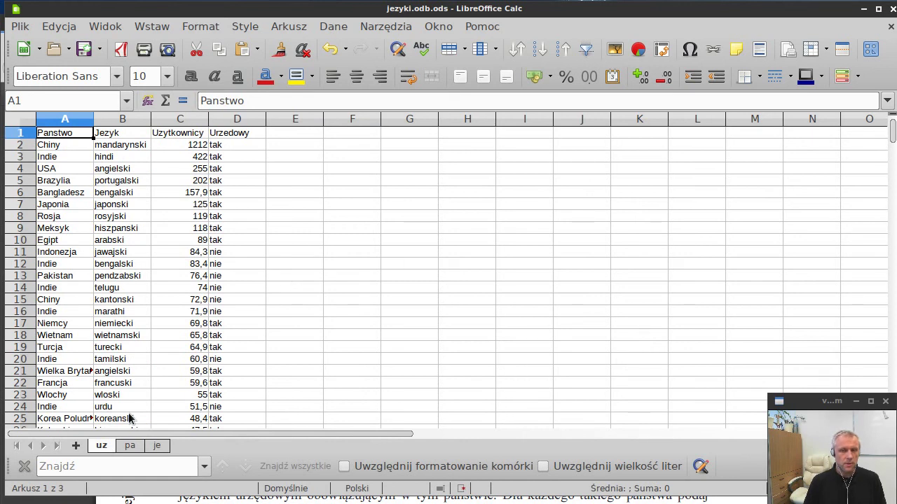
{"action": "left_click", "coordinate": [129, 446]}
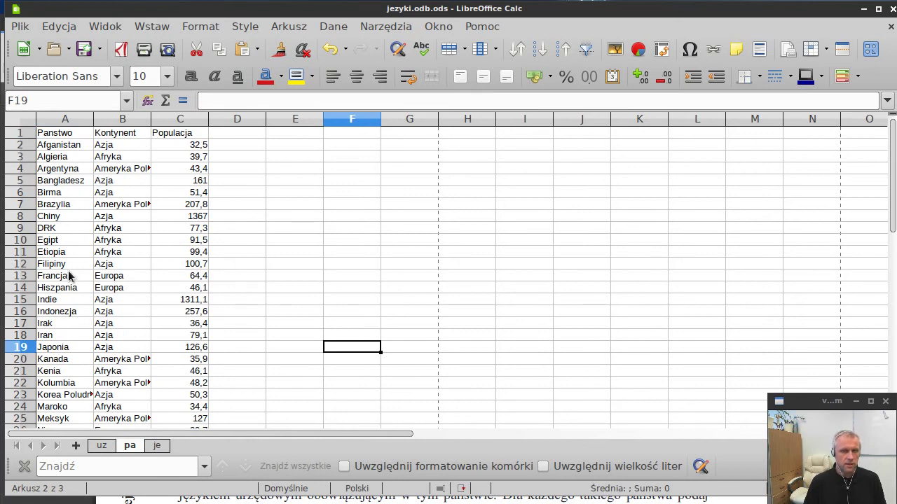
{"action": "left_click", "coordinate": [57, 240]}
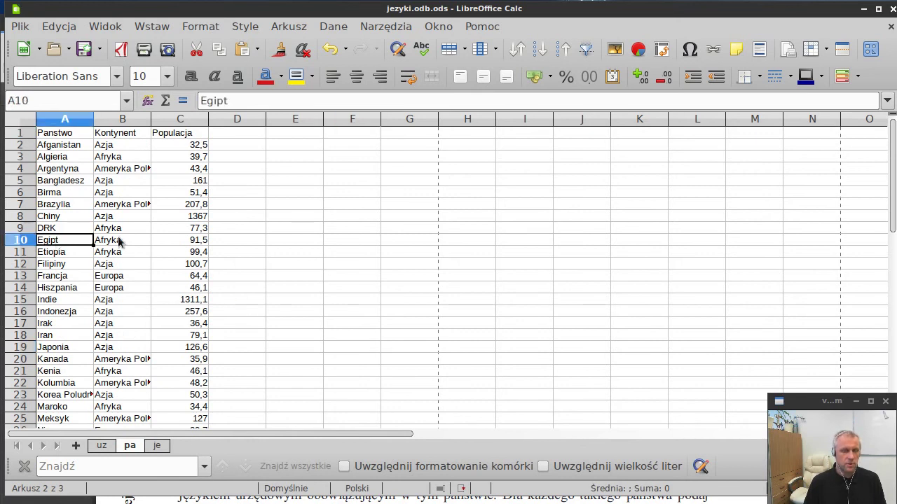
{"action": "left_click", "coordinate": [226, 239]}
{"action": "left_click", "coordinate": [298, 240]}
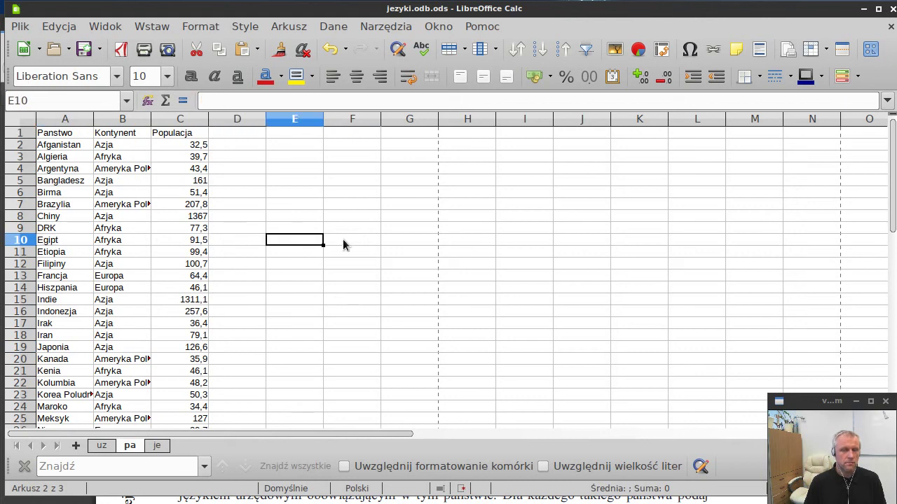
{"action": "left_click", "coordinate": [343, 240]}
{"action": "left_click", "coordinate": [297, 242]}
{"action": "left_click", "coordinate": [231, 242]}
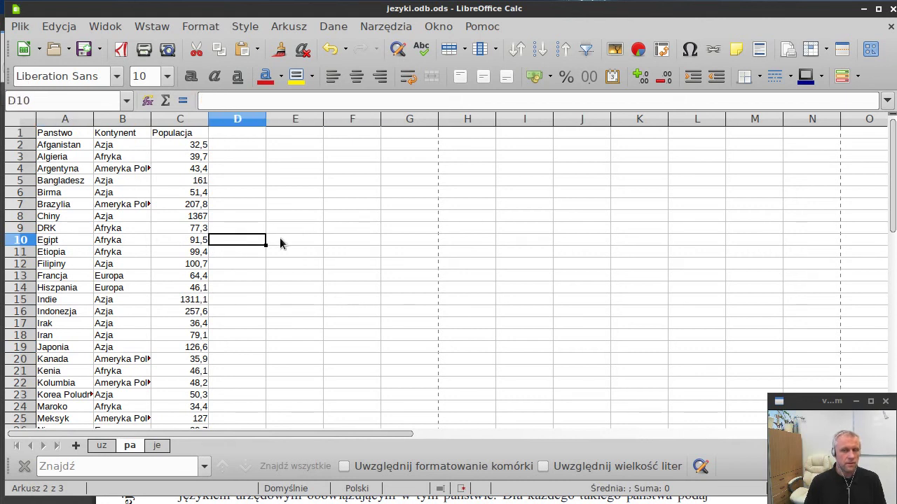
{"action": "left_click", "coordinate": [105, 444]}
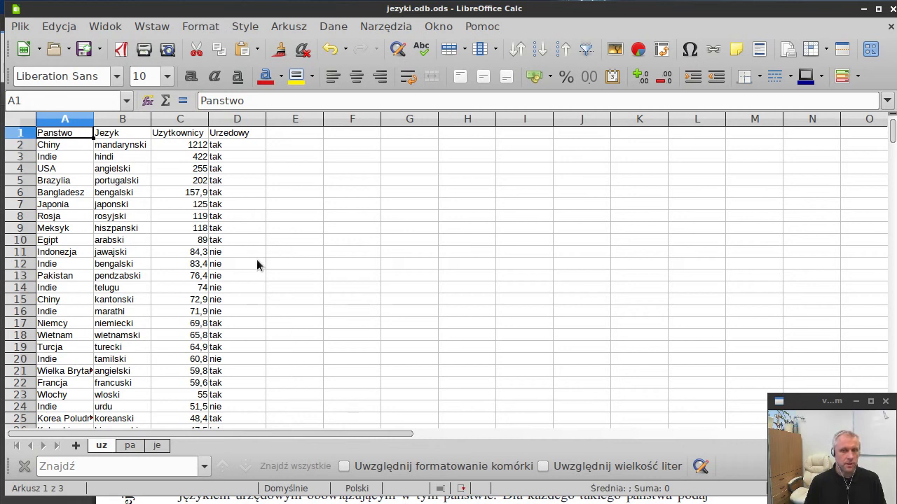
- Add the column header Kon in E1 of the uz sheet
{"action": "left_click", "coordinate": [289, 137]}
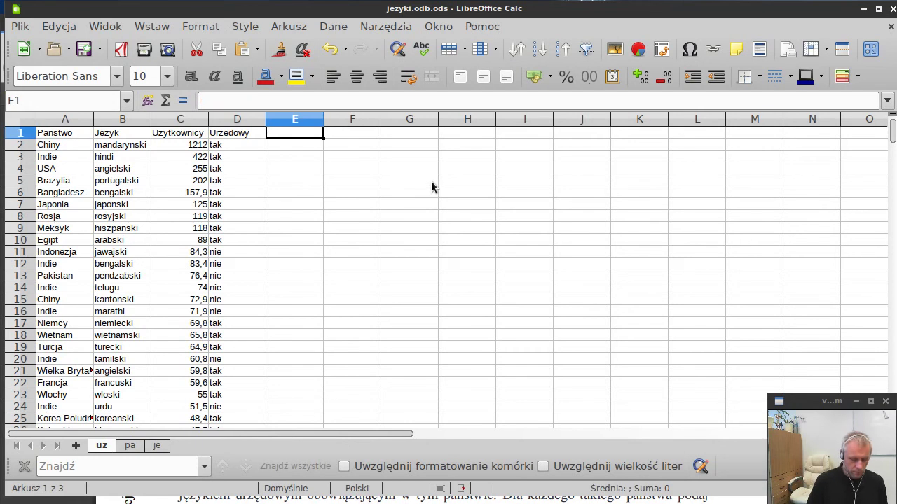
{"action": "type", "text": "Kon"}
{"action": "key", "text": "Return"}
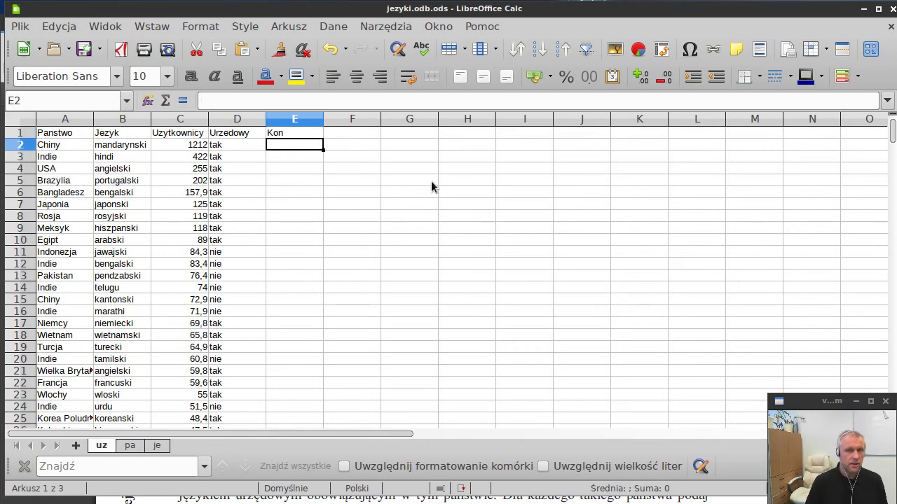
- Enter =WYSZUKAJ.PIONOWO(A2;pan;2;0) in E2, returning Azja for Chiny
{"action": "type", "text": "="}
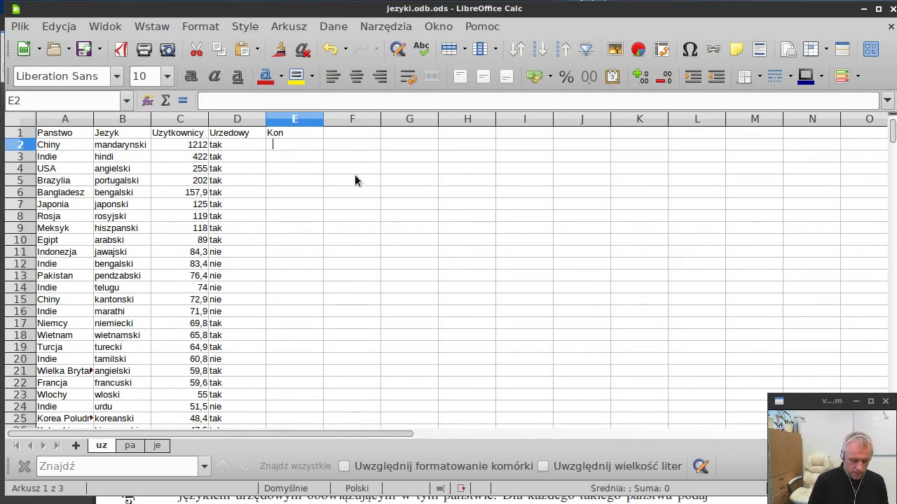
{"action": "type", "text": "wyszu"}
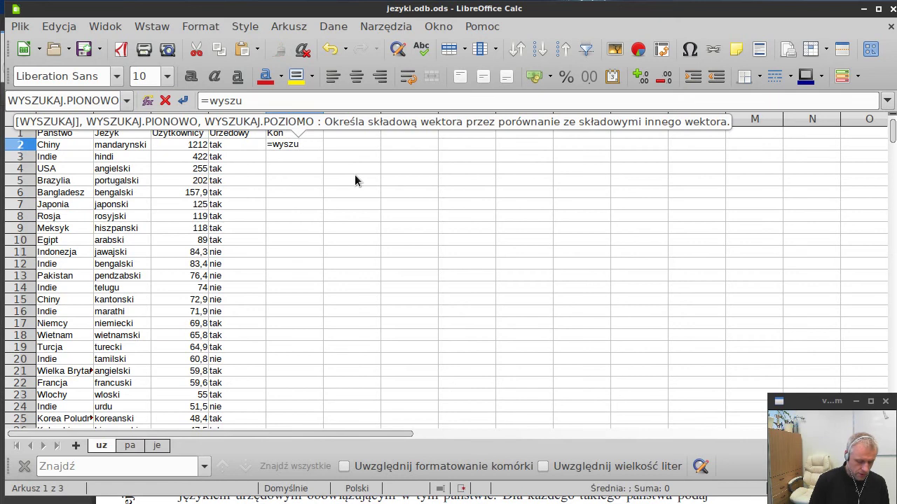
{"action": "type", "text": "kaj.pionow"}
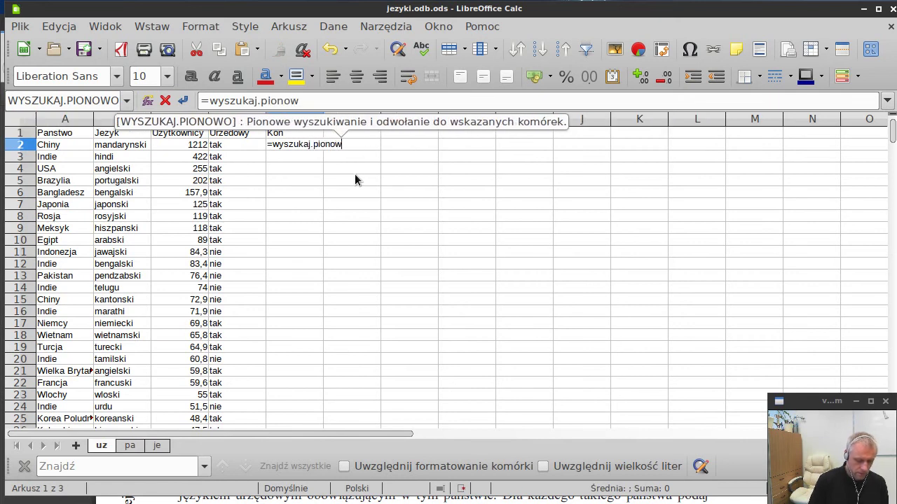
{"action": "type", "text": "o("}
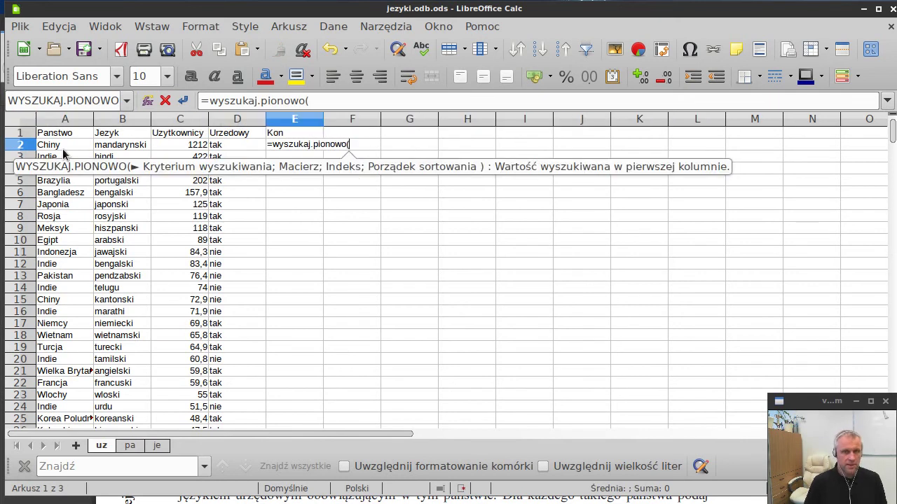
{"action": "left_click", "coordinate": [67, 145]}
{"action": "type", "text": ";"}
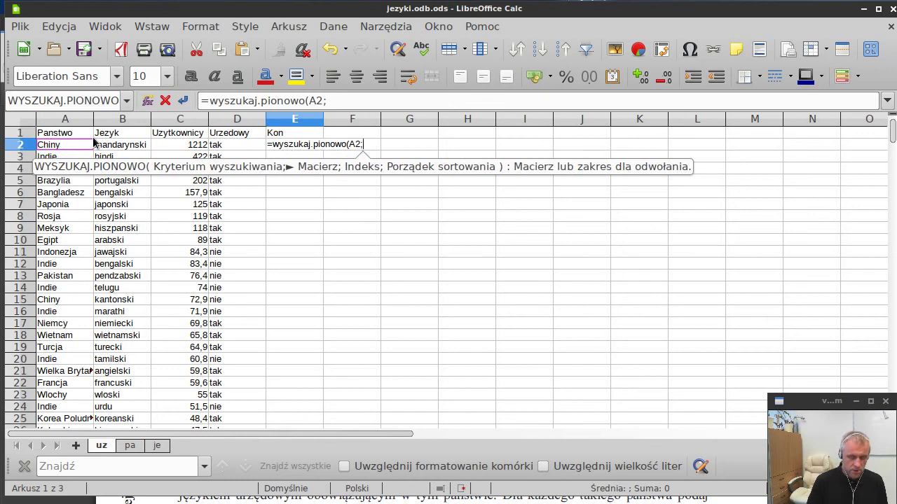
{"action": "type", "text": "pan"}
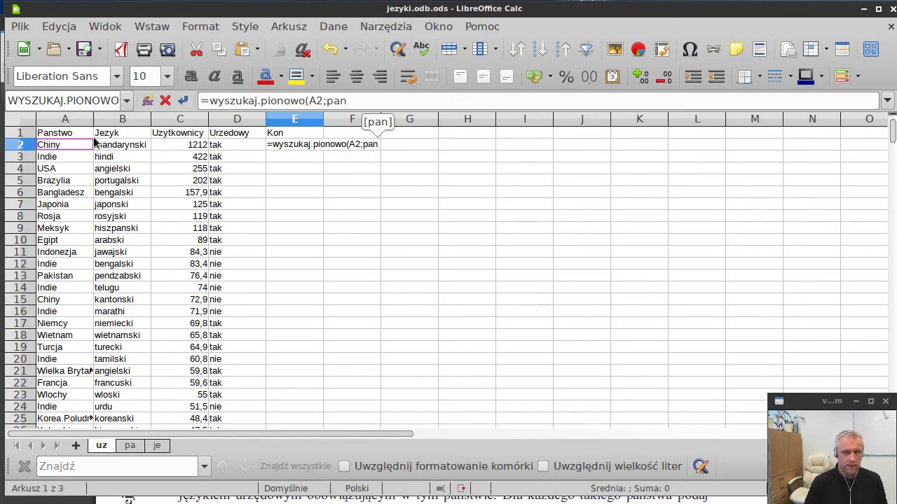
{"action": "left_click", "coordinate": [130, 445]}
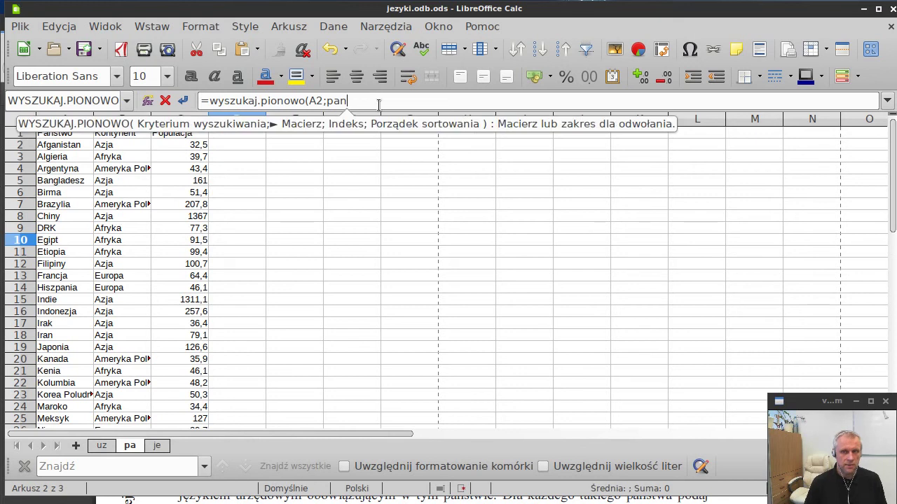
{"action": "type", "text": ";2"}
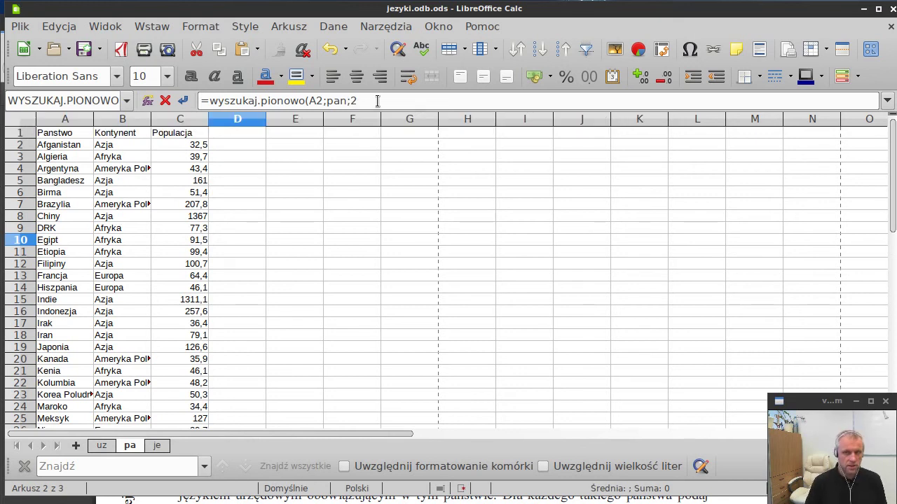
{"action": "type", "text": ";"}
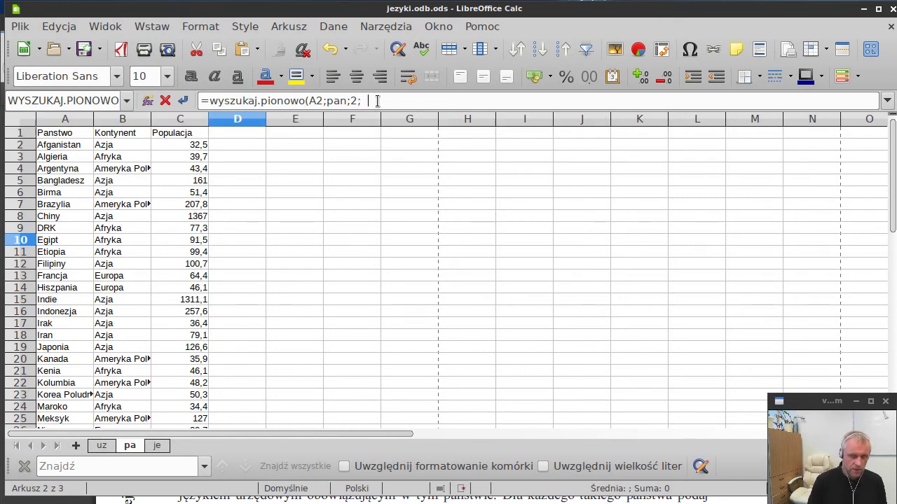
{"action": "type", "text": "0"}
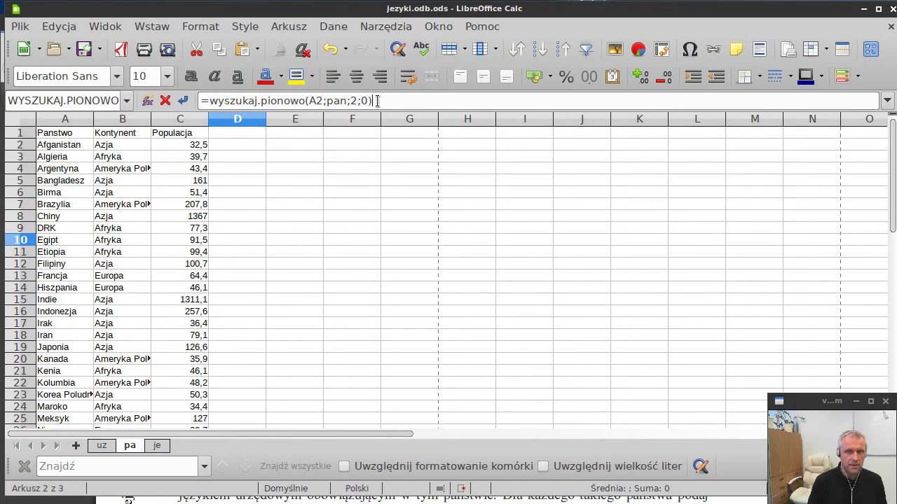
{"action": "key", "text": "Return"}
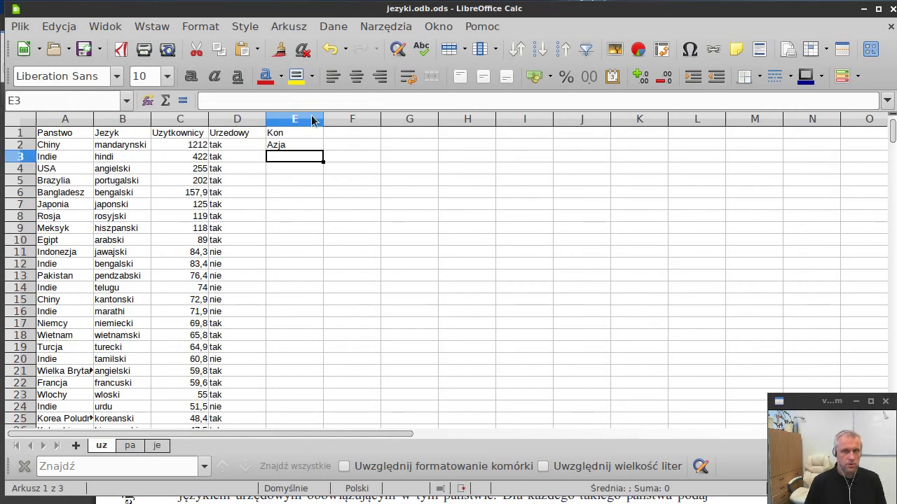
- Copy the E2 continent lookup formula down column E to row 657 and spot-check E8
{"action": "left_click", "coordinate": [299, 145]}
{"action": "double_click", "coordinate": [323, 149]}
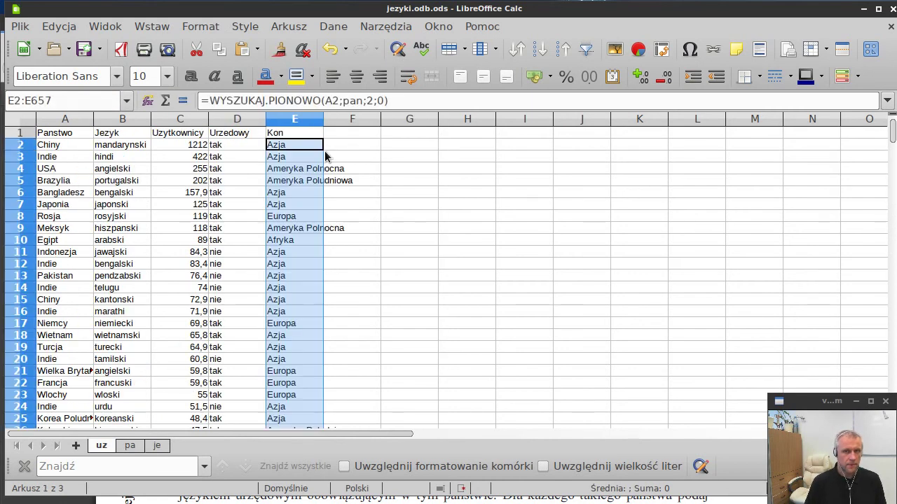
{"action": "left_click", "coordinate": [290, 219]}
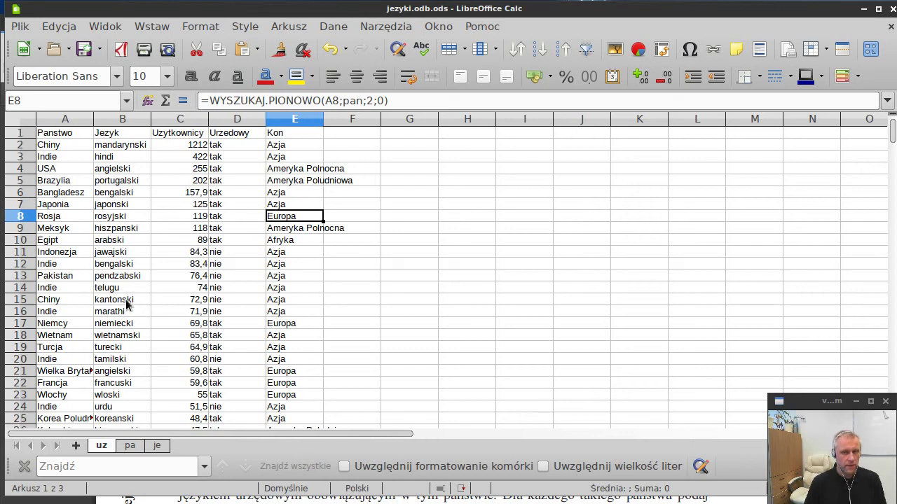
{"action": "left_click", "coordinate": [172, 244]}
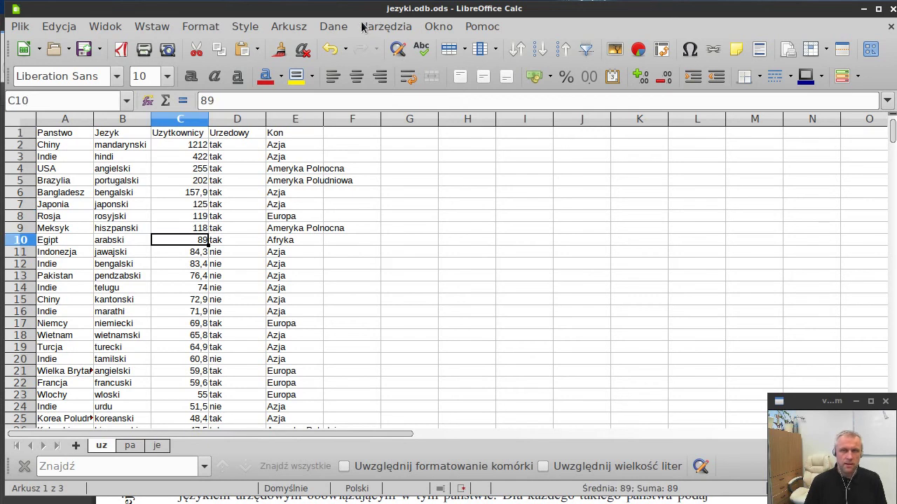
- Create a pivot table from the current selection with Jezyk and Kon as row fields
{"action": "left_click", "coordinate": [328, 27]}
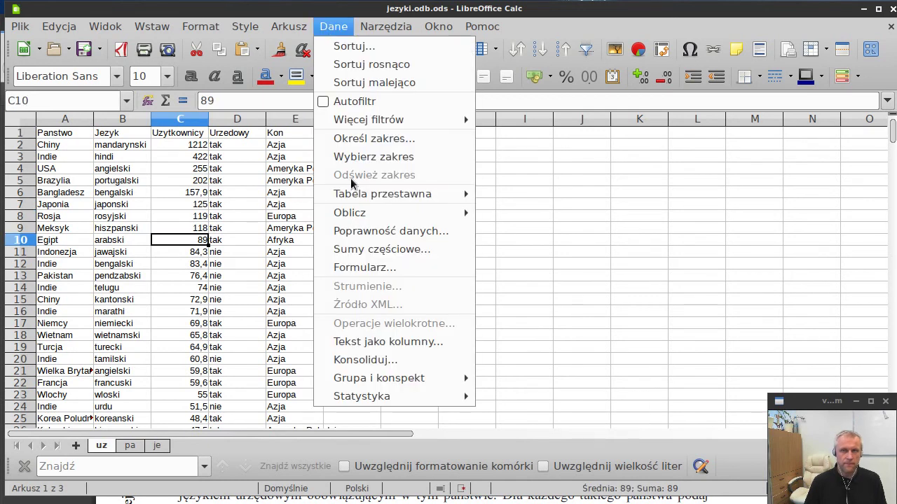
{"action": "mouse_move", "coordinate": [461, 236]}
{"action": "left_click", "coordinate": [499, 194]}
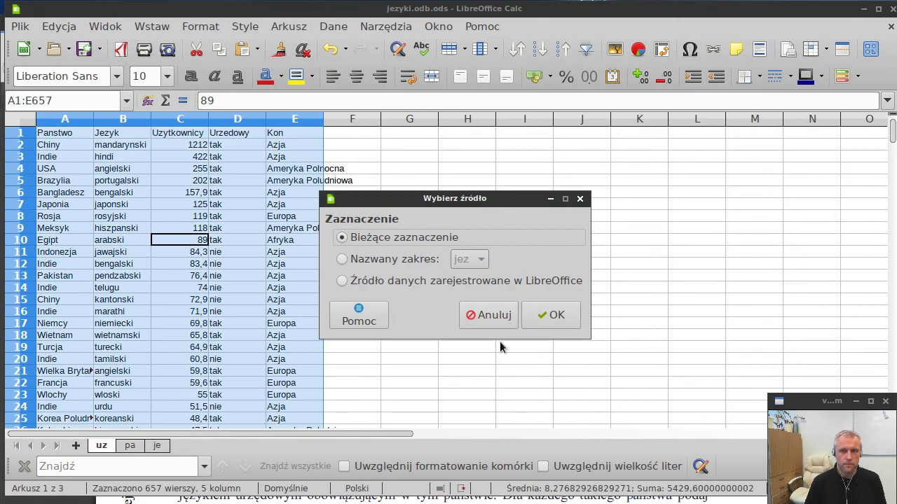
{"action": "left_click", "coordinate": [547, 316]}
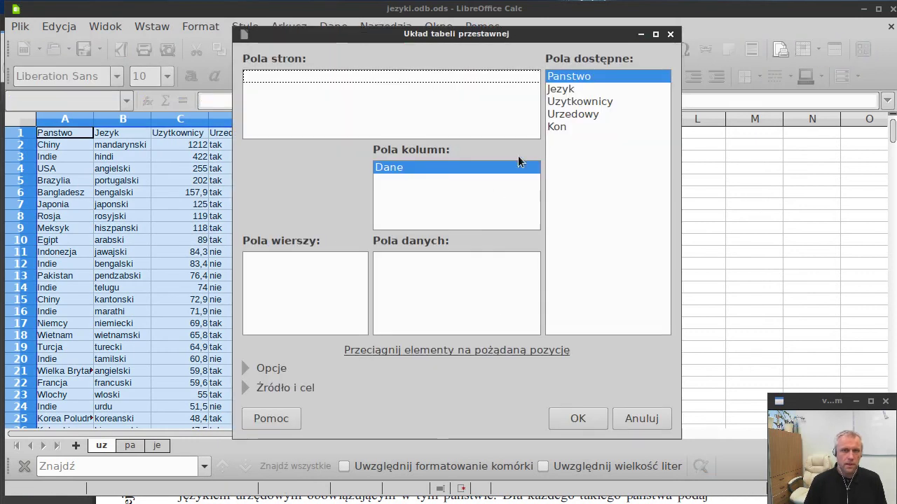
{"action": "left_click_drag", "start_coordinate": [583, 86], "coordinate": [290, 273]}
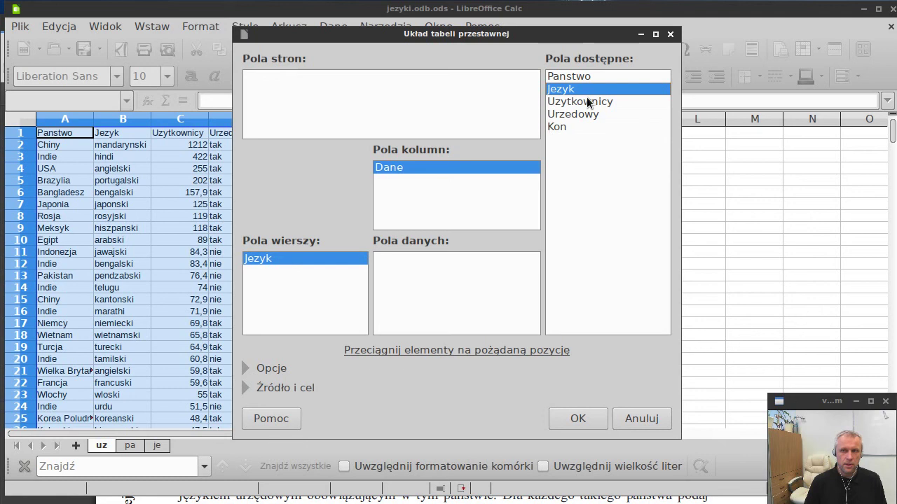
{"action": "mouse_move", "coordinate": [565, 126]}
{"action": "left_mouse_down"}
{"action": "mouse_move", "coordinate": [277, 283]}
{"action": "mouse_move", "coordinate": [286, 288]}
{"action": "left_mouse_up"}
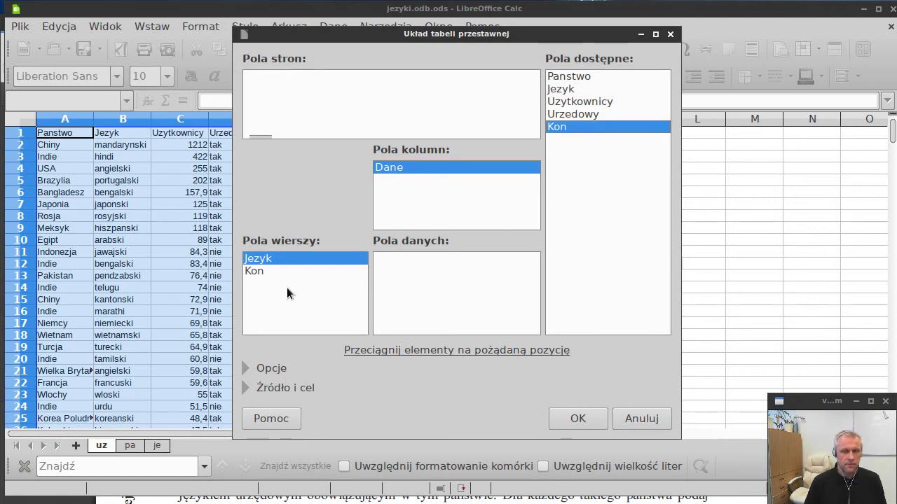
{"action": "left_click", "coordinate": [574, 418]}
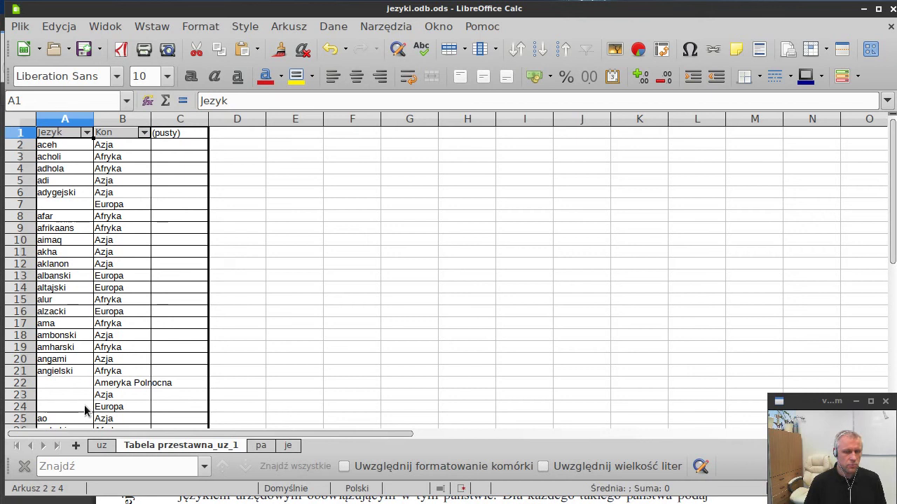
- Enable Powtórz etykiety elementu (repeat item labels) for the Jezyk row field in the pivot layout
{"action": "right_click", "coordinate": [79, 261]}
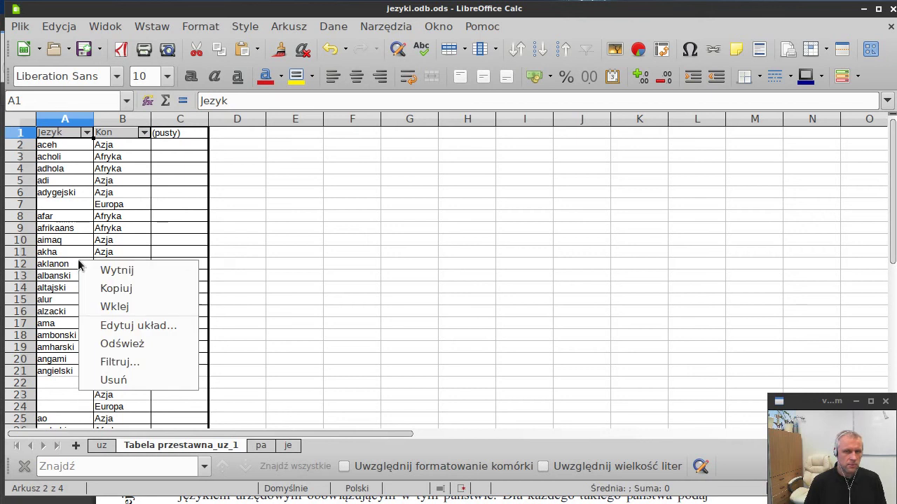
{"action": "left_click", "coordinate": [113, 326]}
{"action": "double_click", "coordinate": [260, 260]}
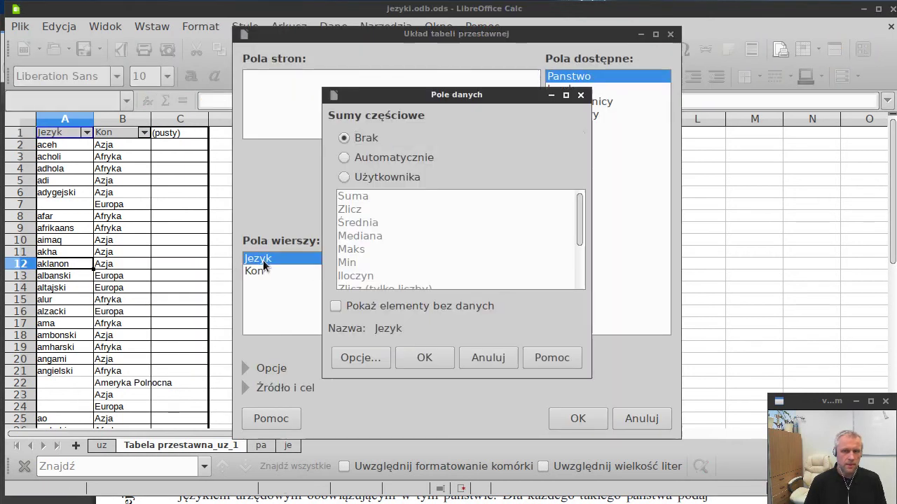
{"action": "left_click", "coordinate": [357, 358]}
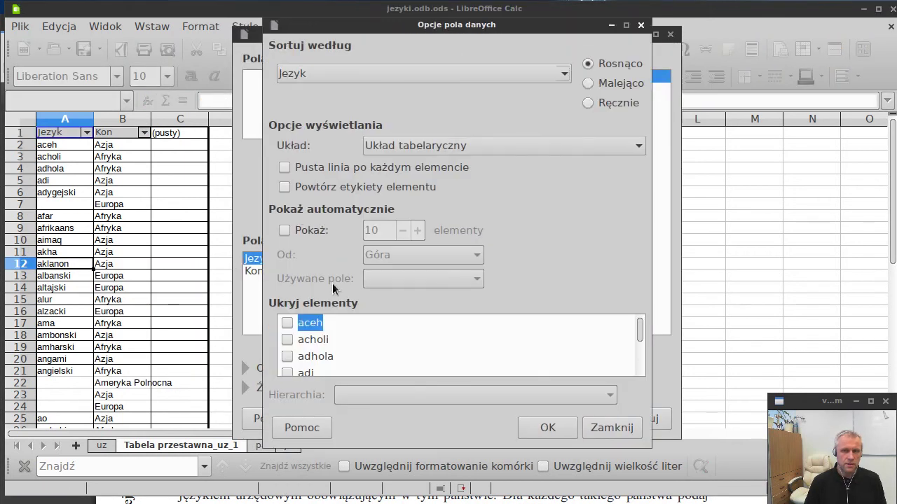
{"action": "left_click", "coordinate": [285, 187]}
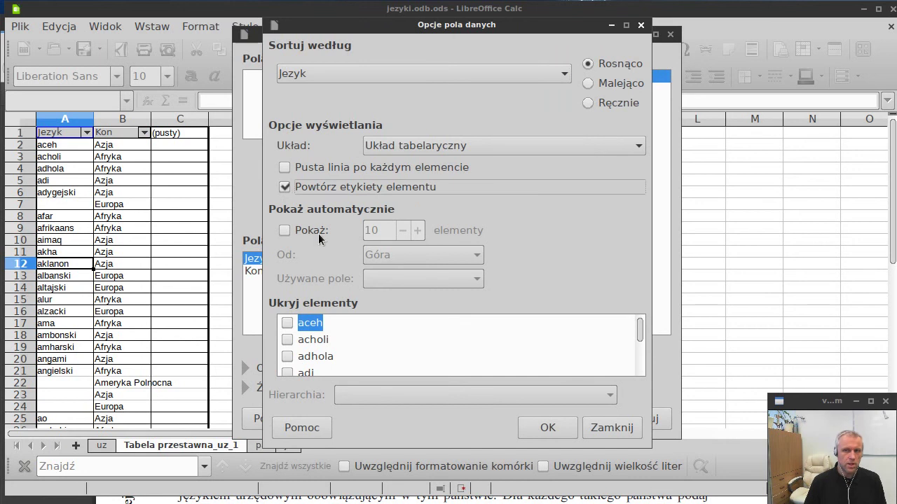
{"action": "left_click", "coordinate": [548, 428]}
{"action": "left_click", "coordinate": [424, 357]}
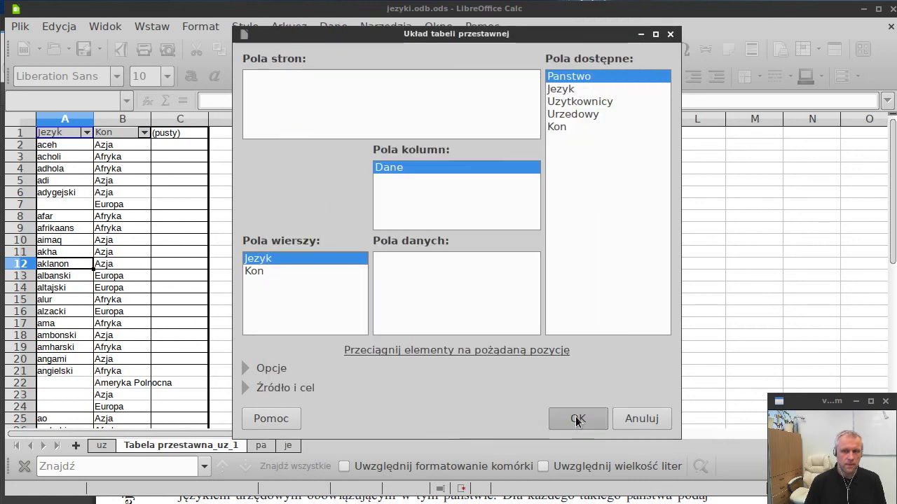
{"action": "left_click", "coordinate": [578, 418]}
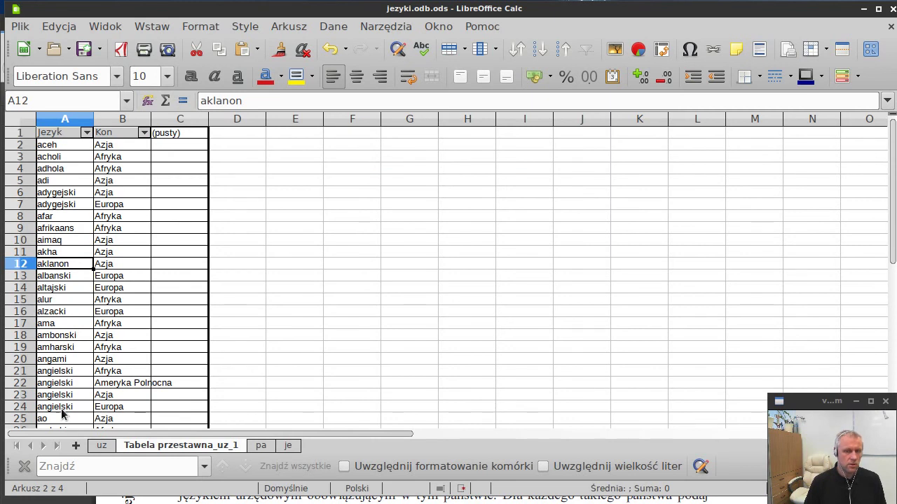
- Copy the pivot's language–continent rows A2:B546, excluding the Razem Wynik total, and paste them at E2
{"action": "left_click", "coordinate": [46, 146]}
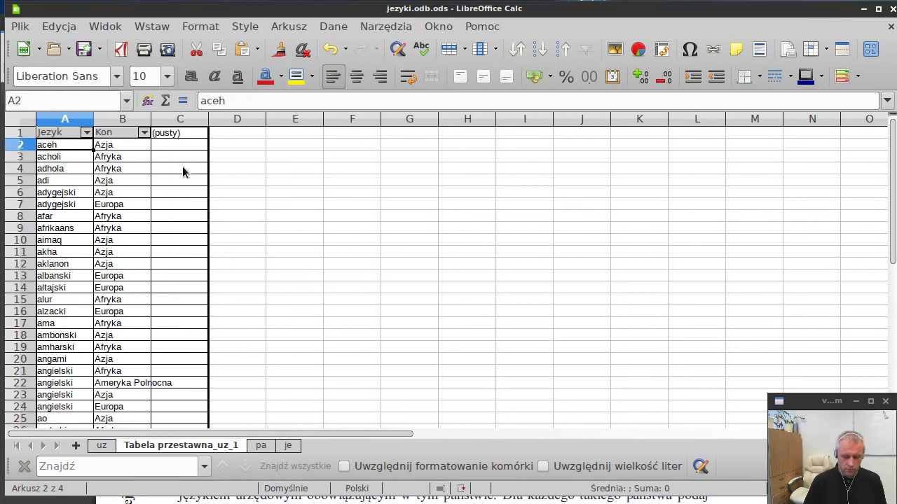
{"action": "key", "text": "shift+Right"}
{"action": "key", "text": "ctrl+shift+Down"}
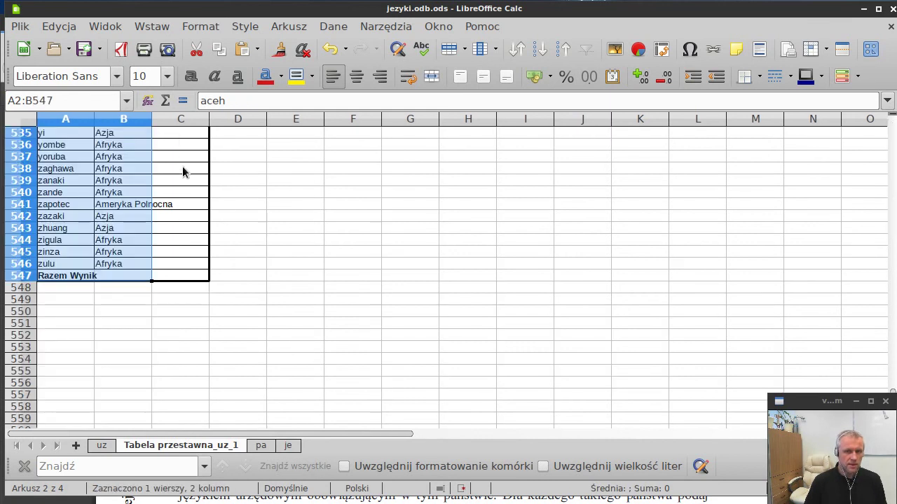
{"action": "key", "text": "shift+Up"}
{"action": "key", "text": "ctrl+c"}
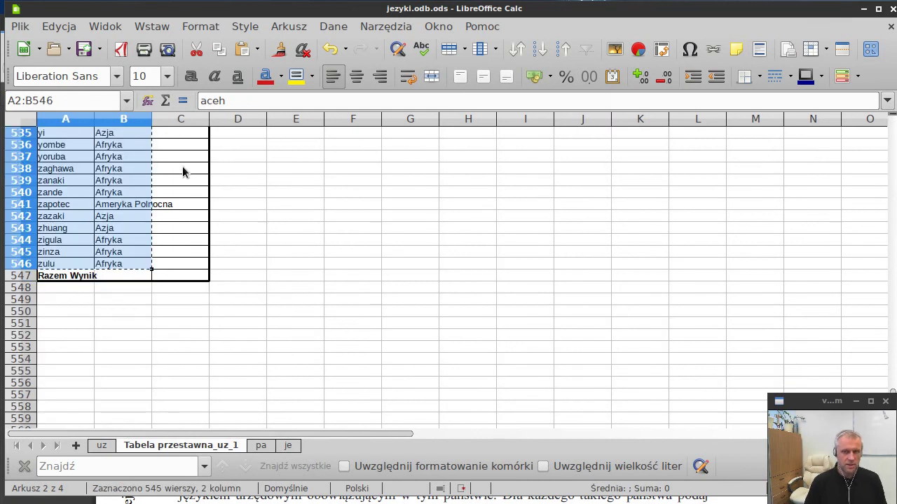
{"action": "left_click", "coordinate": [172, 182]}
{"action": "key", "text": "ctrl+Up"}
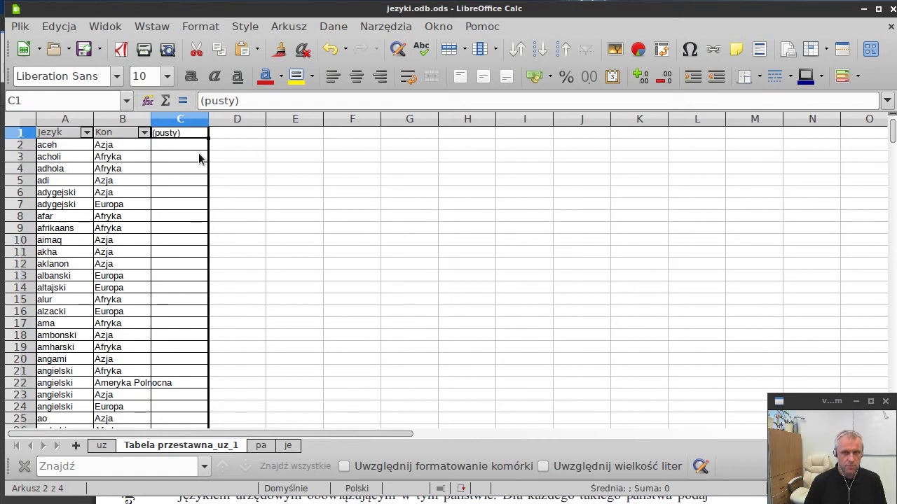
{"action": "key", "text": "Right"}
{"action": "key", "text": "Right"}
{"action": "key", "text": "Down"}
{"action": "key", "text": "ctrl+v"}
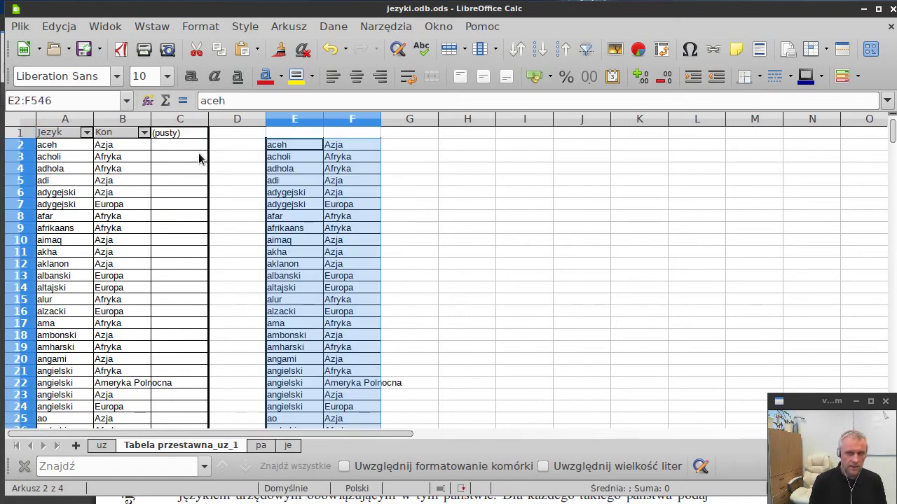
- Head the pasted columns with język in E1 and kon in F1
{"action": "left_click", "coordinate": [302, 133]}
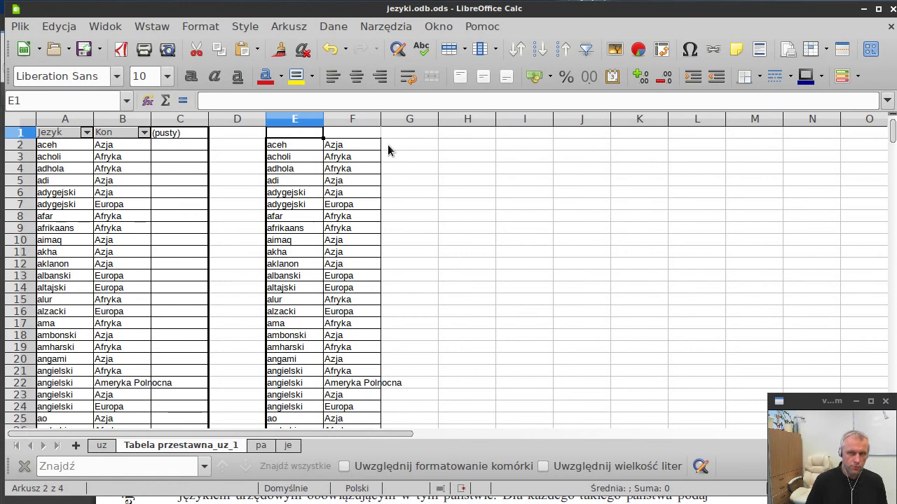
{"action": "type", "text": "jezy"}
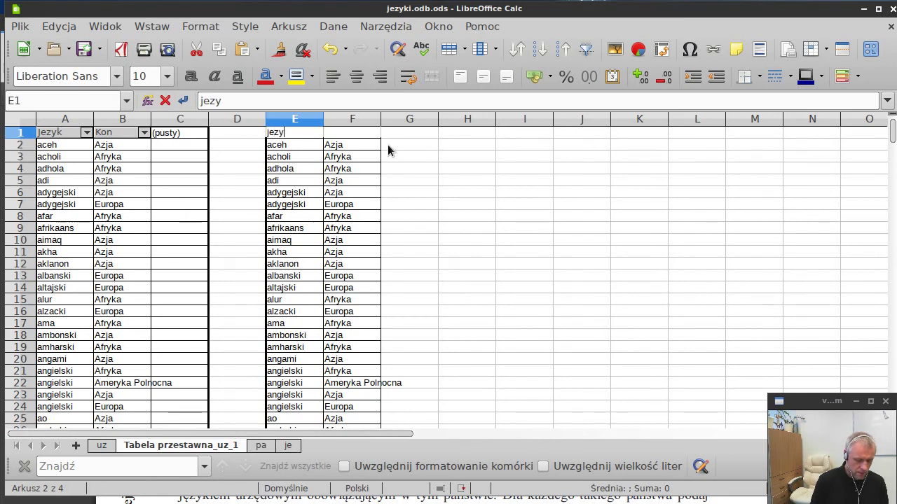
{"action": "type", "text": "k"}
{"action": "key", "text": "Tab"}
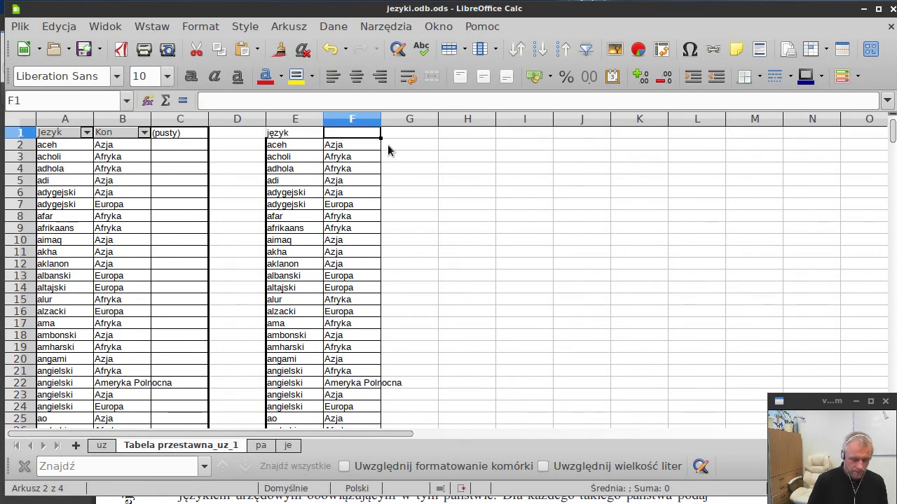
{"action": "type", "text": "kon"}
{"action": "key", "text": "Return"}
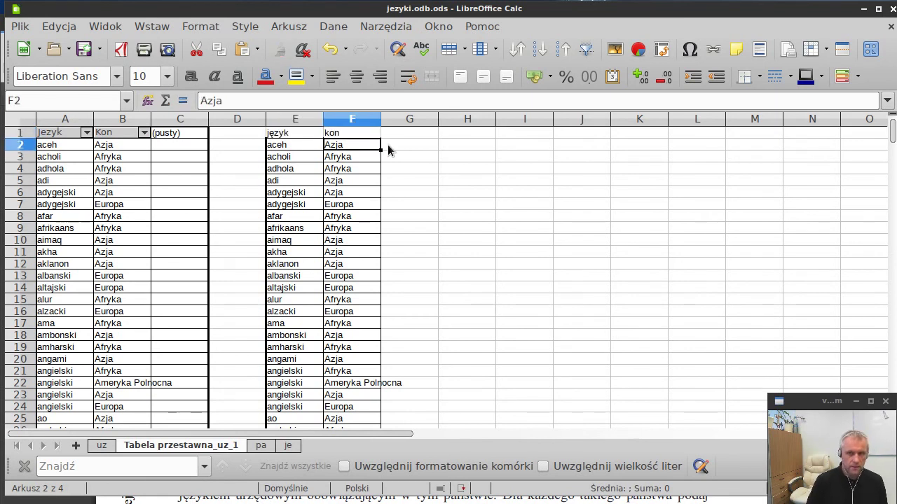
{"action": "left_click", "coordinate": [343, 193]}
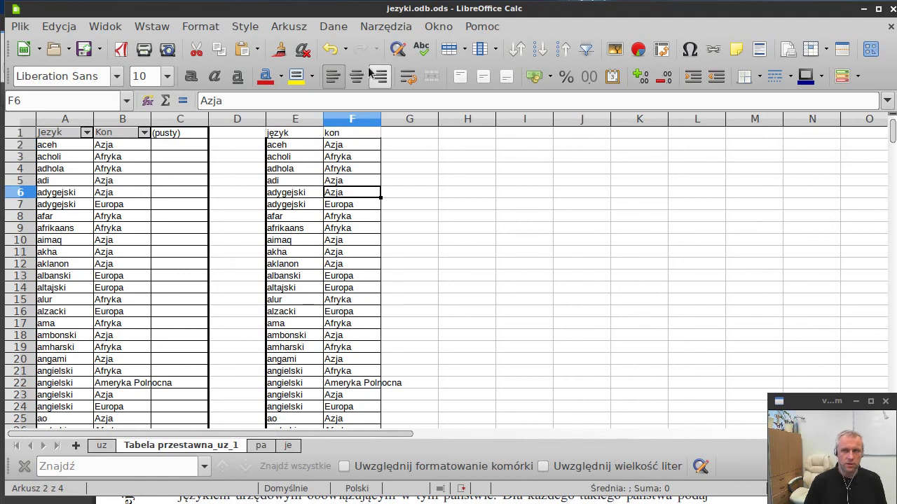
- Create a pivot table from the copied data with język as row field and Zlicz (Count) of kon as data
{"action": "left_click", "coordinate": [338, 28]}
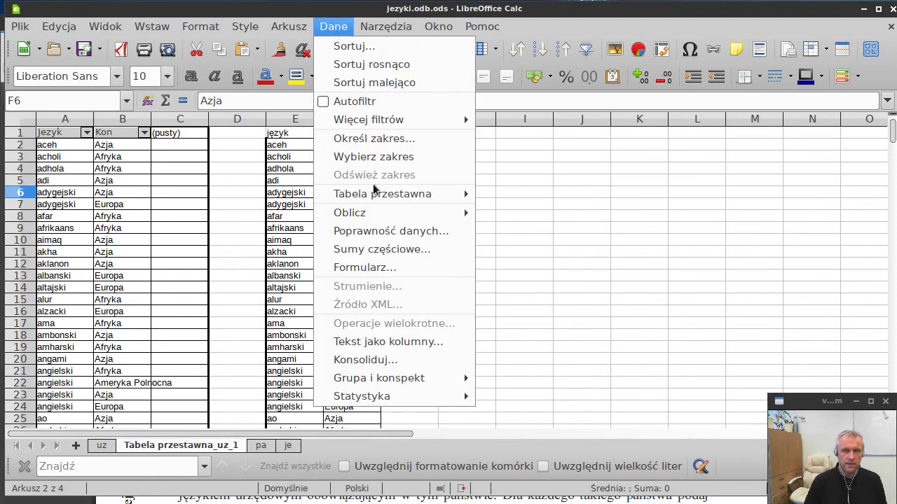
{"action": "mouse_move", "coordinate": [382, 194]}
{"action": "left_click", "coordinate": [511, 194]}
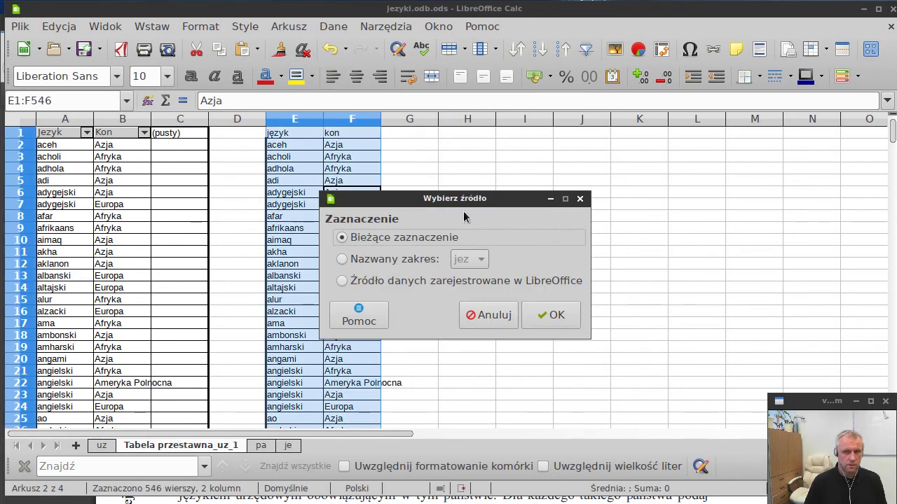
{"action": "left_click", "coordinate": [541, 315]}
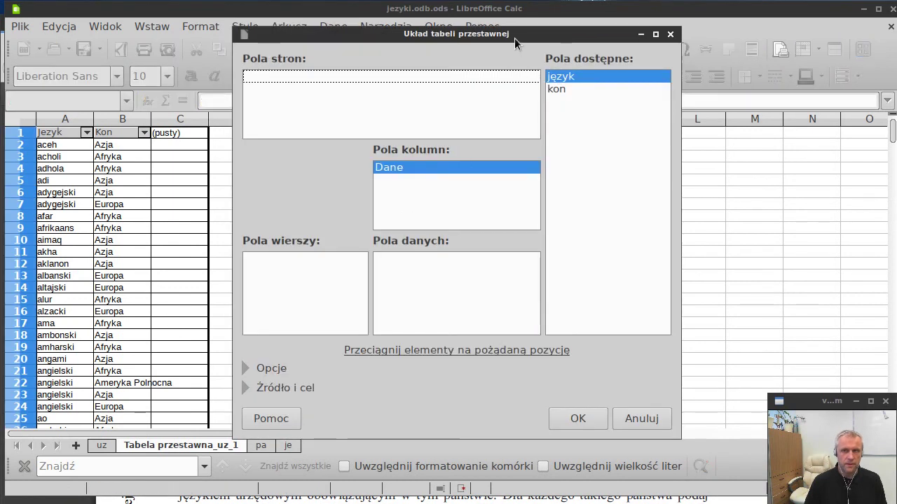
{"action": "left_click_drag", "start_coordinate": [456, 34], "coordinate": [629, 69]}
{"action": "left_click_drag", "start_coordinate": [759, 114], "coordinate": [501, 309]}
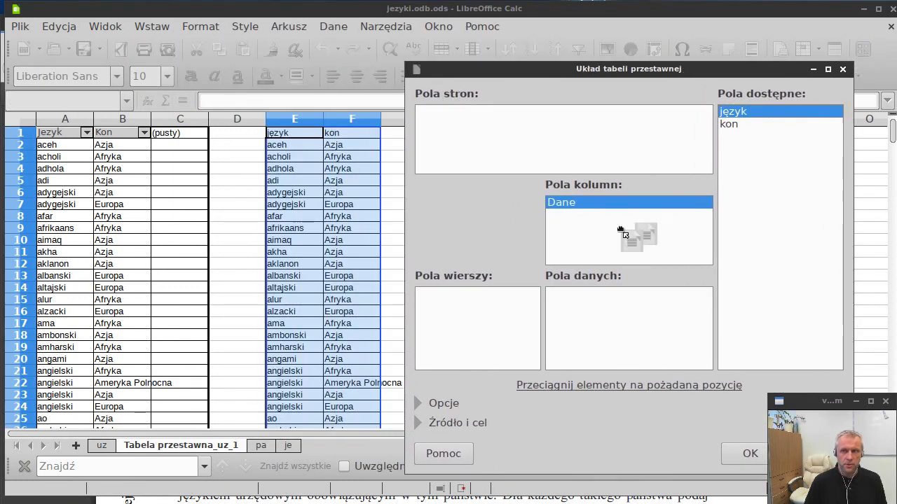
{"action": "left_click_drag", "start_coordinate": [747, 125], "coordinate": [592, 311]}
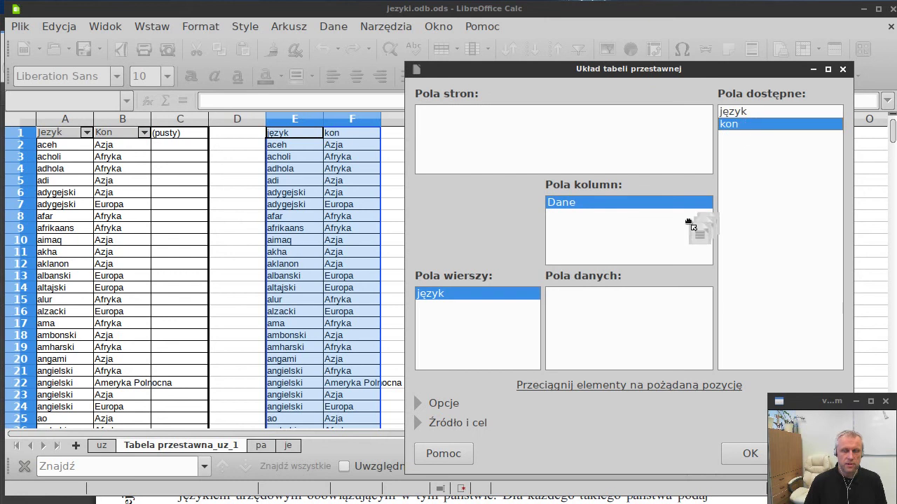
{"action": "double_click", "coordinate": [594, 293]}
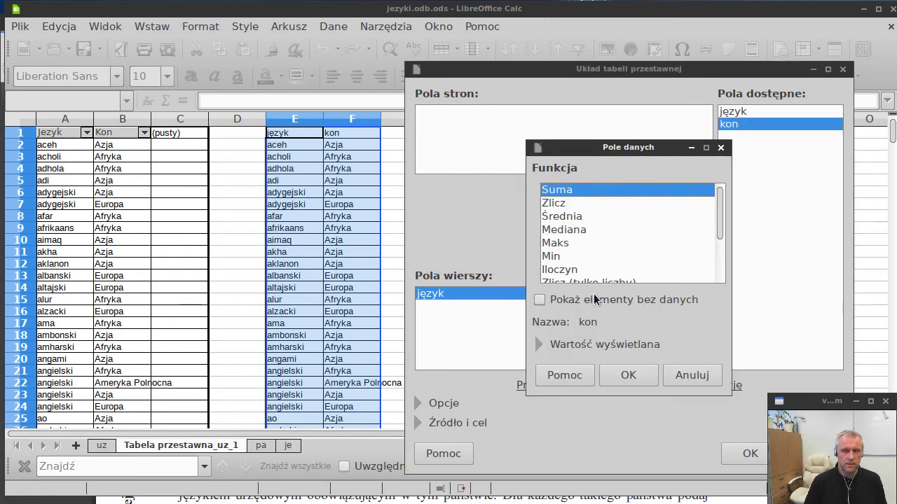
{"action": "left_click", "coordinate": [553, 203]}
{"action": "left_click", "coordinate": [629, 377]}
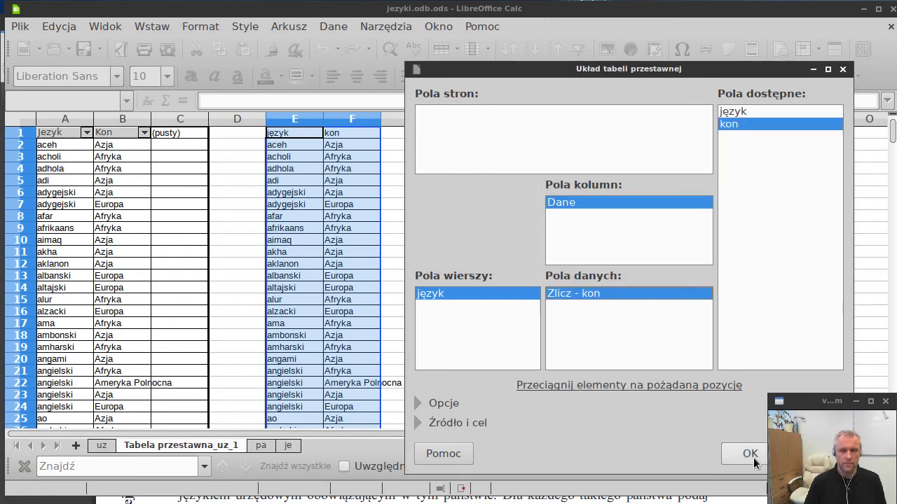
{"action": "left_click", "coordinate": [748, 454]}
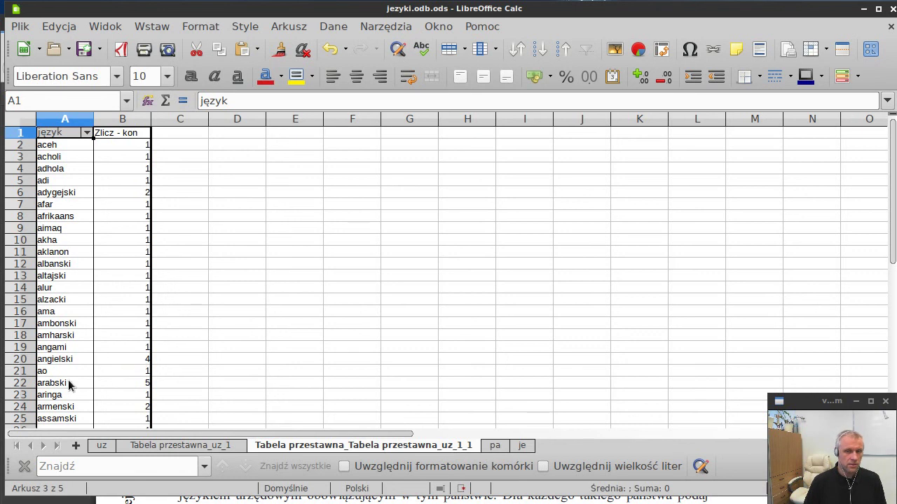
- Sort the pivot's język field descending by Zlicz - kon
{"action": "right_click", "coordinate": [72, 172]}
{"action": "left_click", "coordinate": [117, 233]}
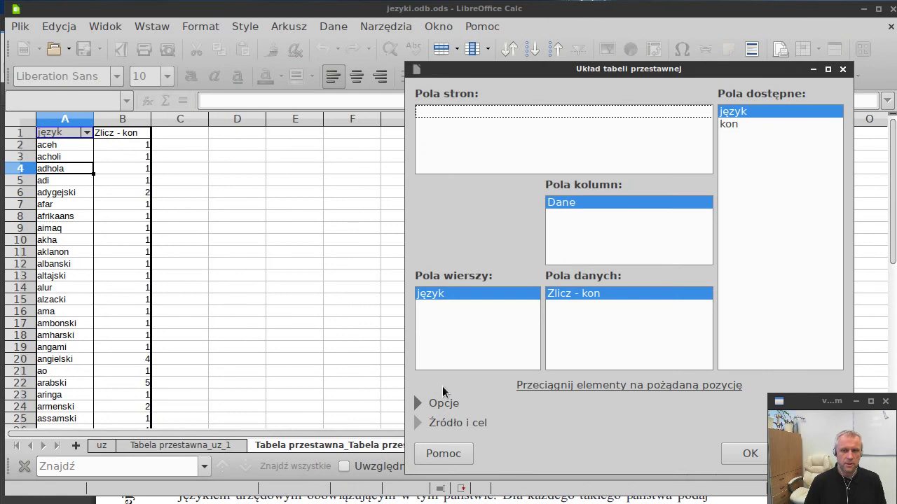
{"action": "double_click", "coordinate": [430, 294]}
{"action": "left_click", "coordinate": [533, 393]}
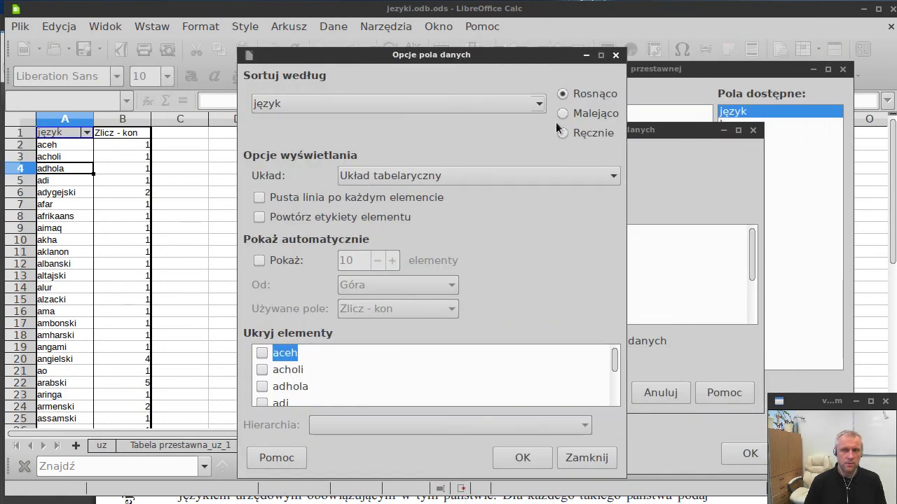
{"action": "left_click", "coordinate": [563, 113]}
{"action": "left_click", "coordinate": [478, 103]}
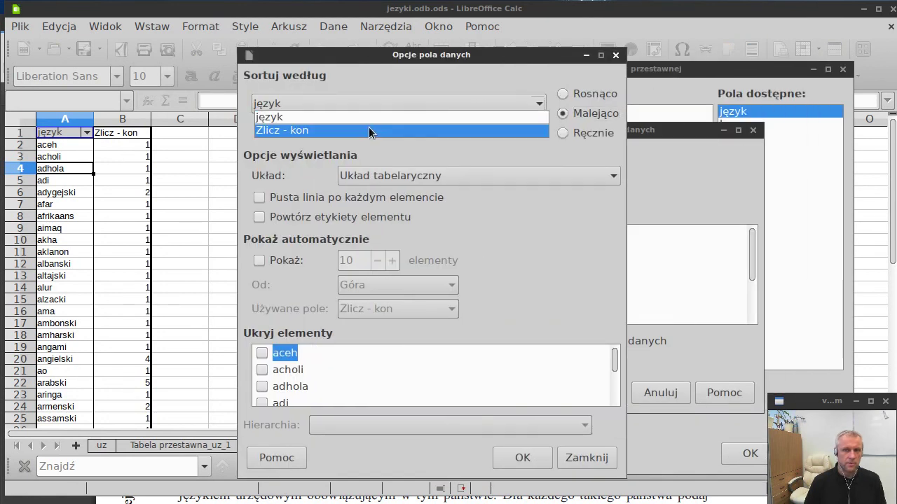
{"action": "left_click", "coordinate": [369, 128]}
{"action": "left_click", "coordinate": [522, 457]}
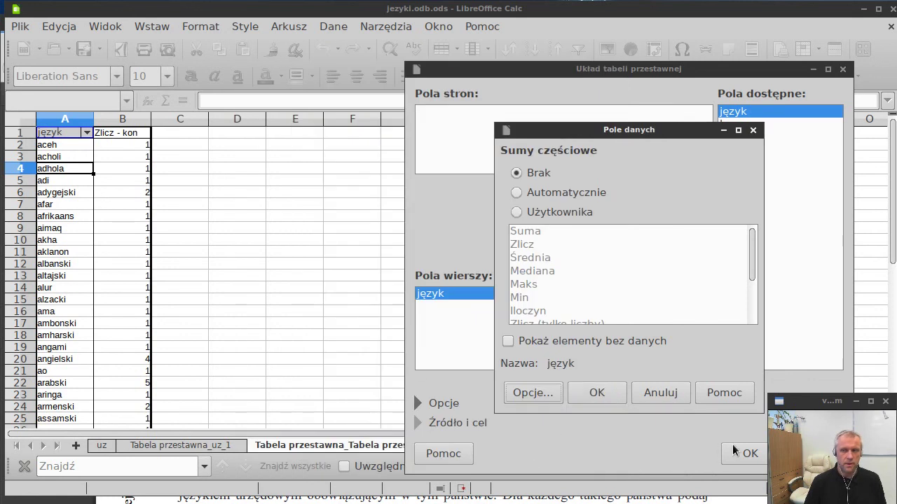
{"action": "left_click", "coordinate": [596, 391]}
{"action": "left_click", "coordinate": [731, 456]}
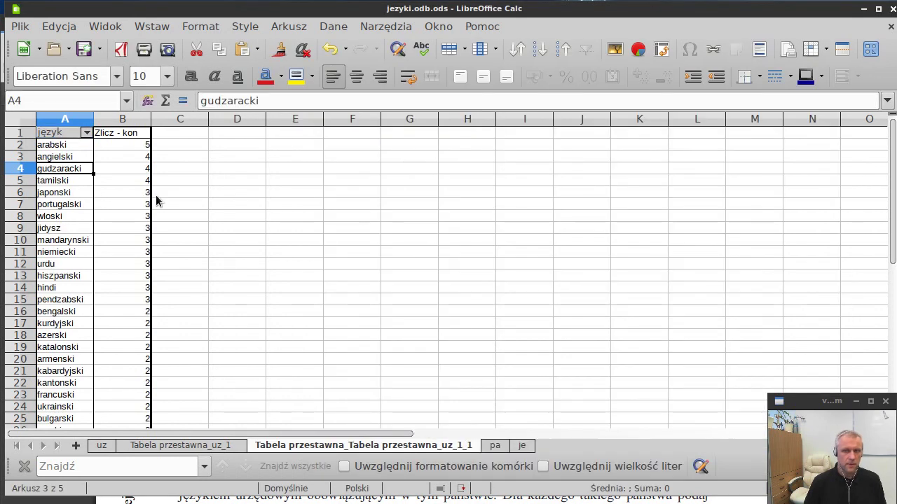
- Select the four highest-count languages in A2:B5 and switch to the exam PDF in Firefox
{"action": "left_click", "coordinate": [137, 182]}
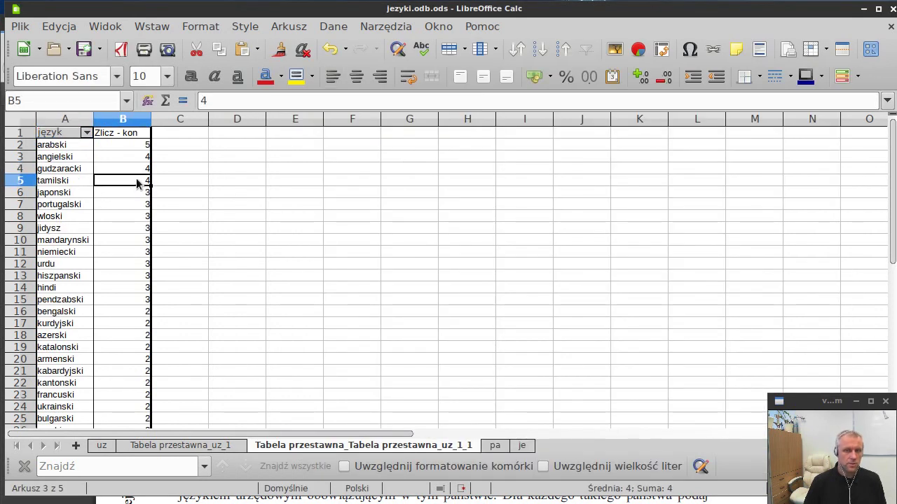
{"action": "left_click_drag", "start_coordinate": [136, 180], "coordinate": [64, 144]}
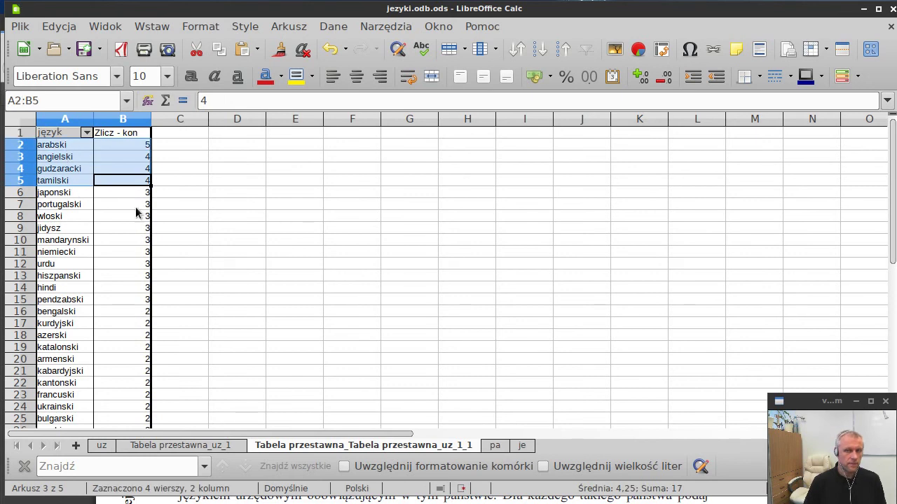
{"action": "key", "text": "alt+Tab"}
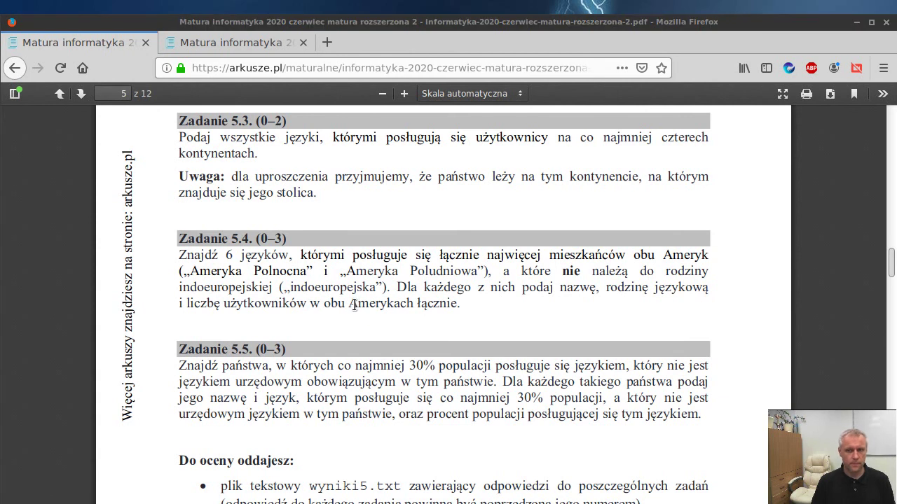
- Return from the task 5.4 PDF to the jezyki.odb.ods workbook in Calc
{"action": "key", "text": "alt+Tab"}
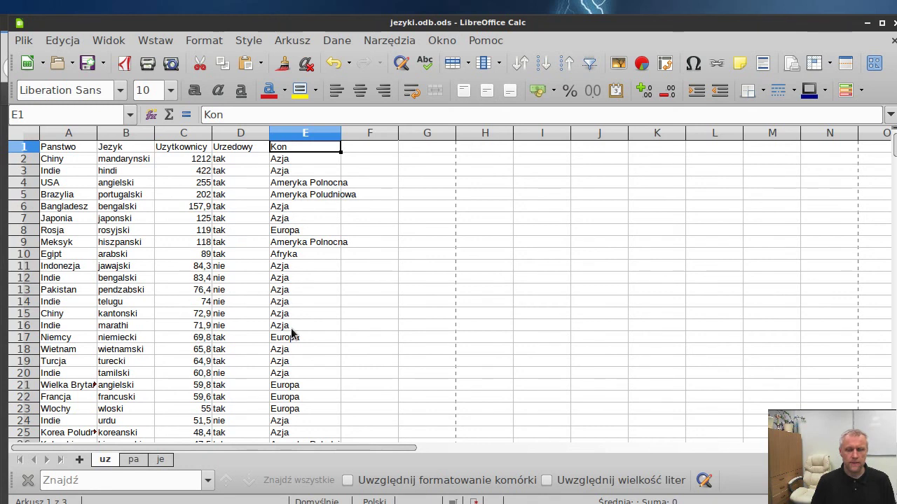
- Add the header Rodz in F1 and review the je sheet of language families
{"action": "left_click", "coordinate": [362, 150]}
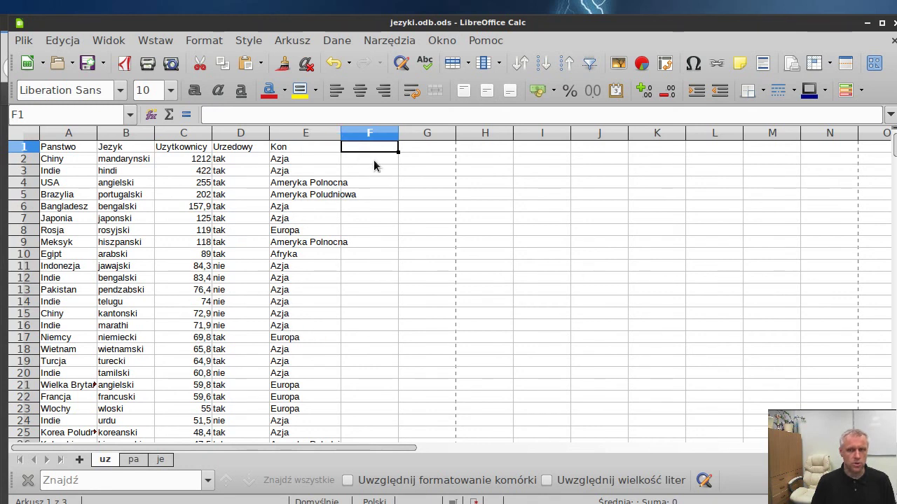
{"action": "type", "text": "Rodz"}
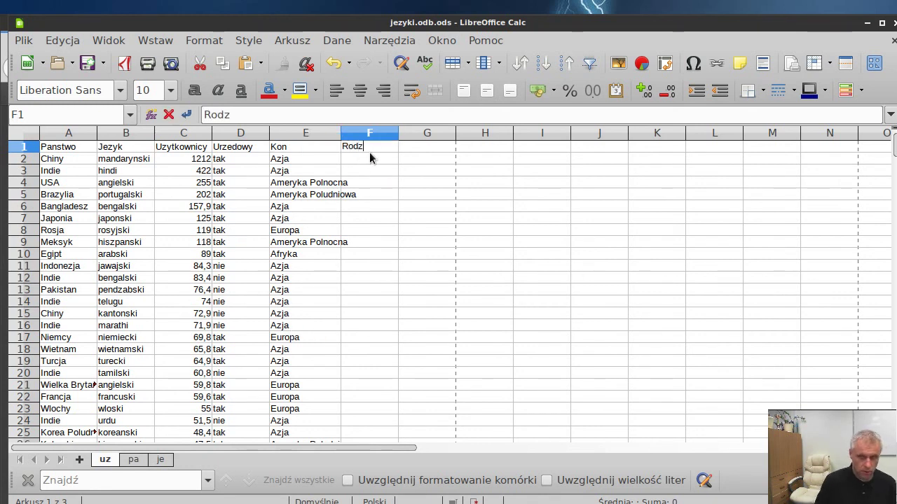
{"action": "key", "text": "Return"}
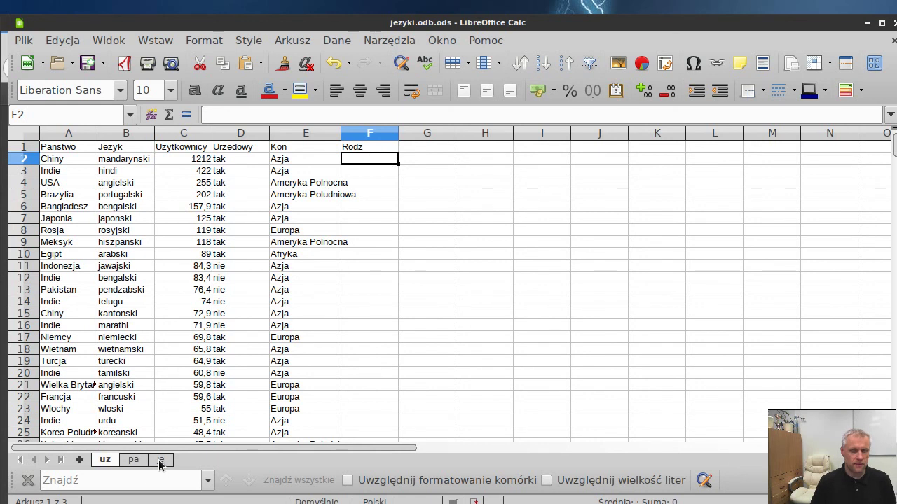
{"action": "left_click", "coordinate": [161, 460]}
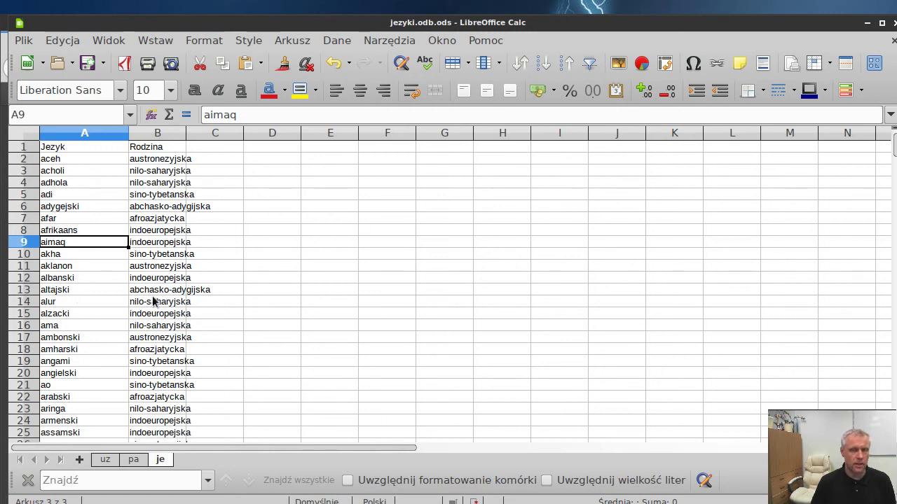
{"action": "left_click", "coordinate": [105, 459]}
- Enter =WYSZUKAJ.PIONOWO(B2;jez;2;0) in F2 and fill it down the whole Rodz column
{"action": "type", "text": "=w"}
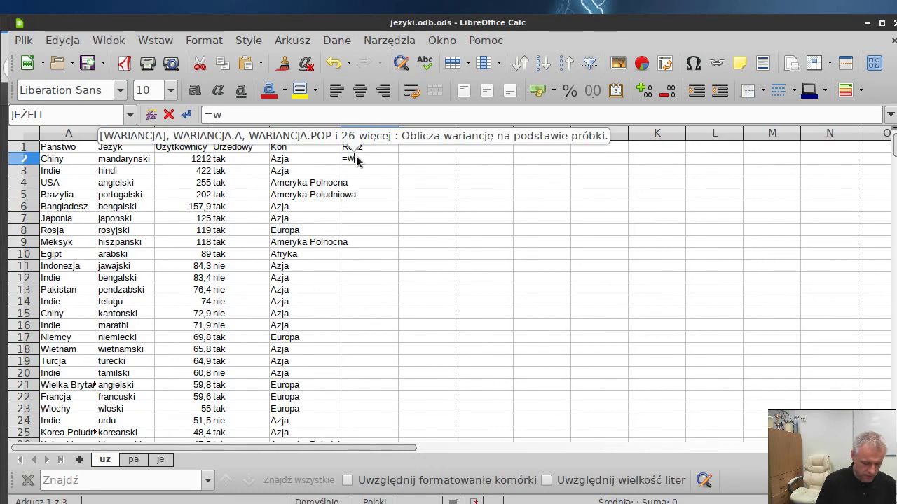
{"action": "type", "text": "yszukaj"}
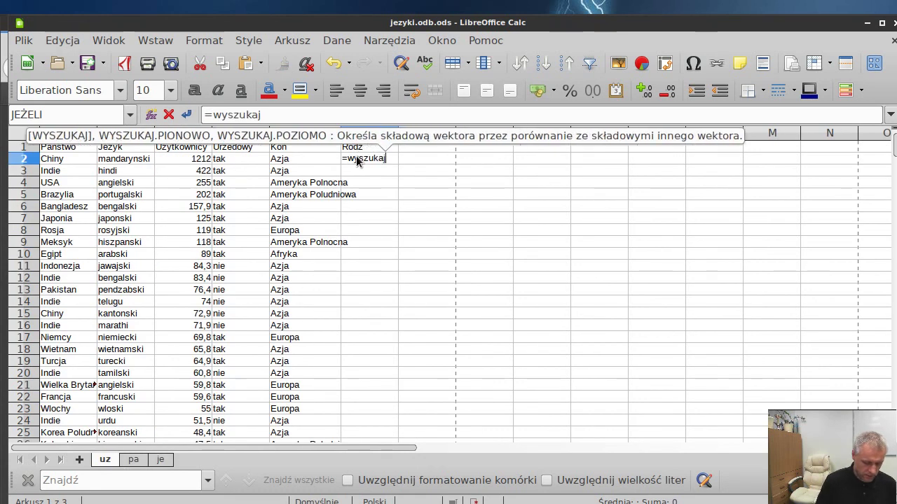
{"action": "type", "text": ".pionowo"}
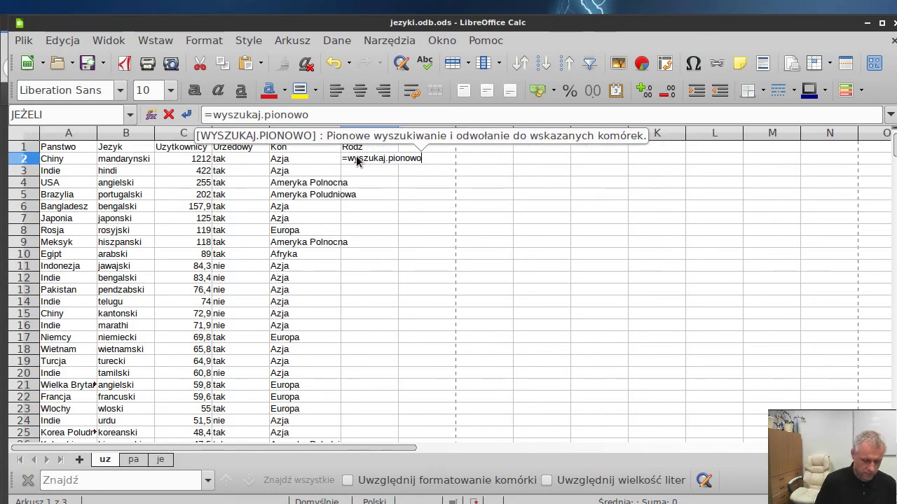
{"action": "type", "text": "("}
{"action": "left_click", "coordinate": [148, 160]}
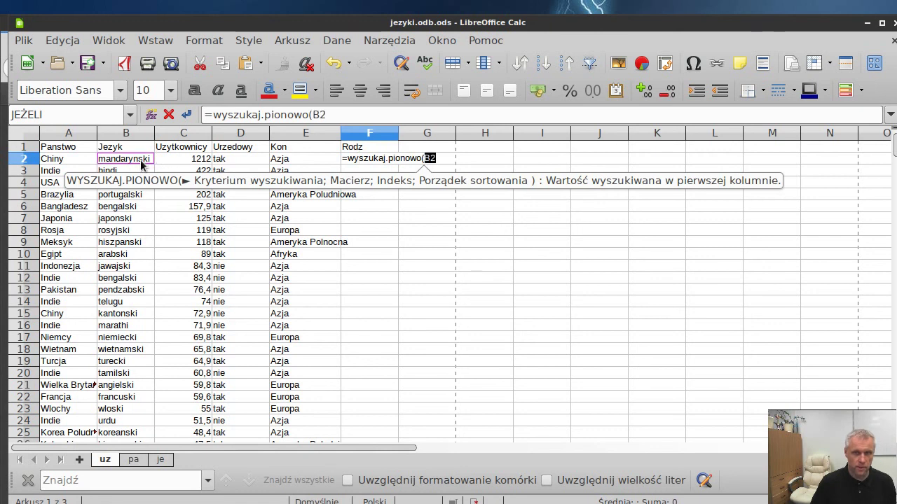
{"action": "type", "text": ";jez"}
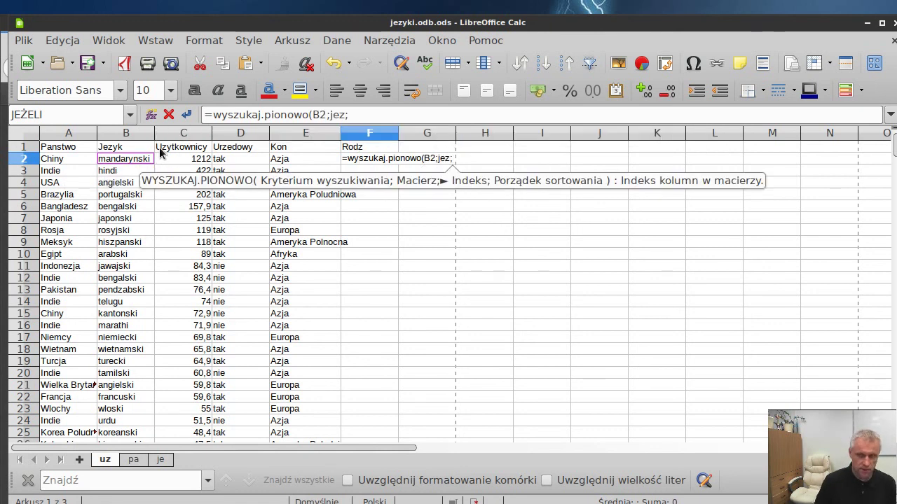
{"action": "type", "text": " 2;0)"}
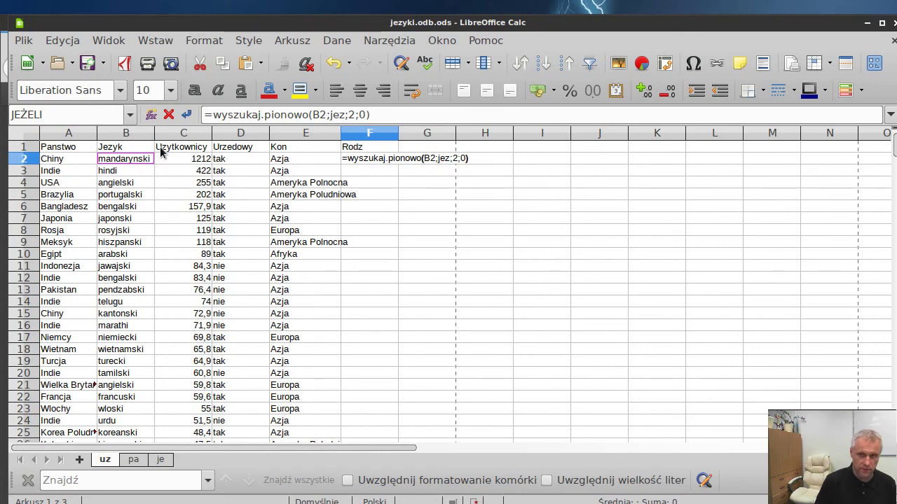
{"action": "key", "text": "Return"}
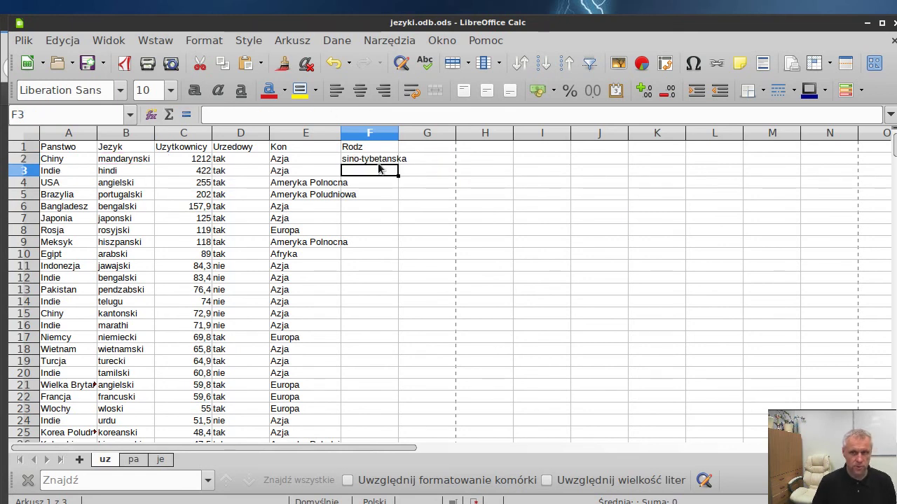
{"action": "left_click", "coordinate": [379, 160]}
{"action": "double_click", "coordinate": [397, 164]}
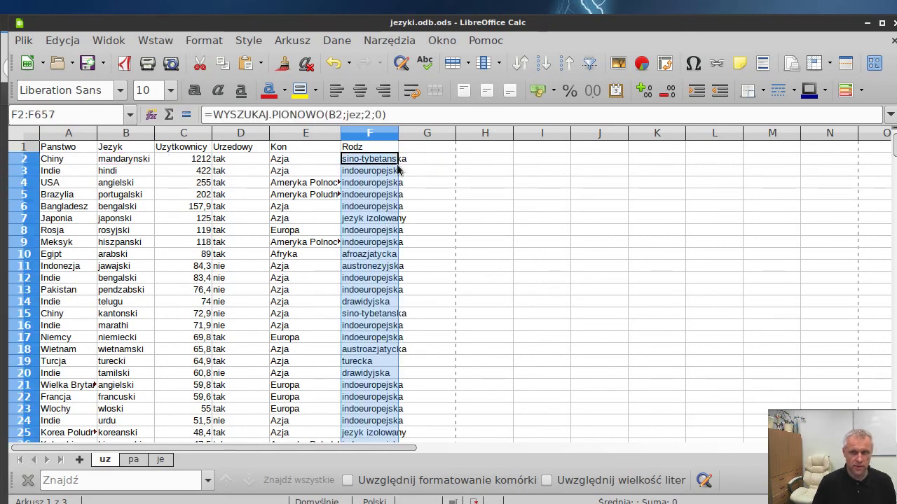
{"action": "left_click", "coordinate": [360, 324]}
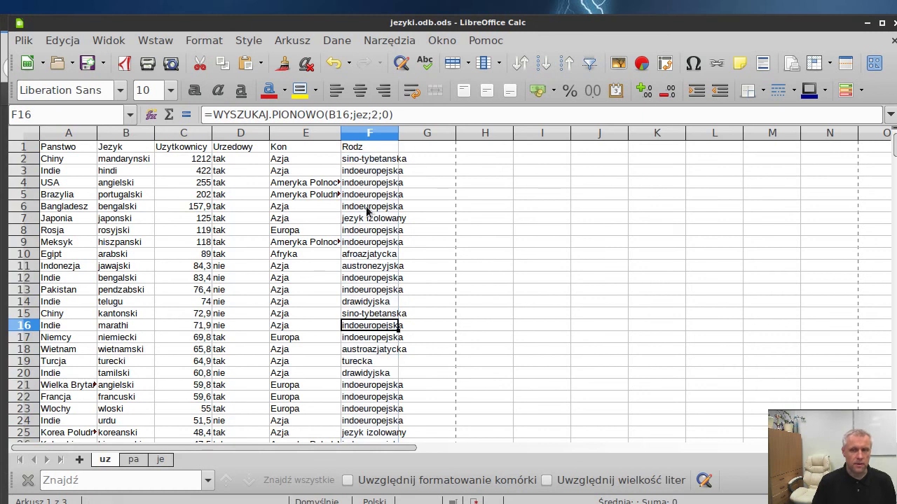
{"action": "key", "text": "alt+Tab"}
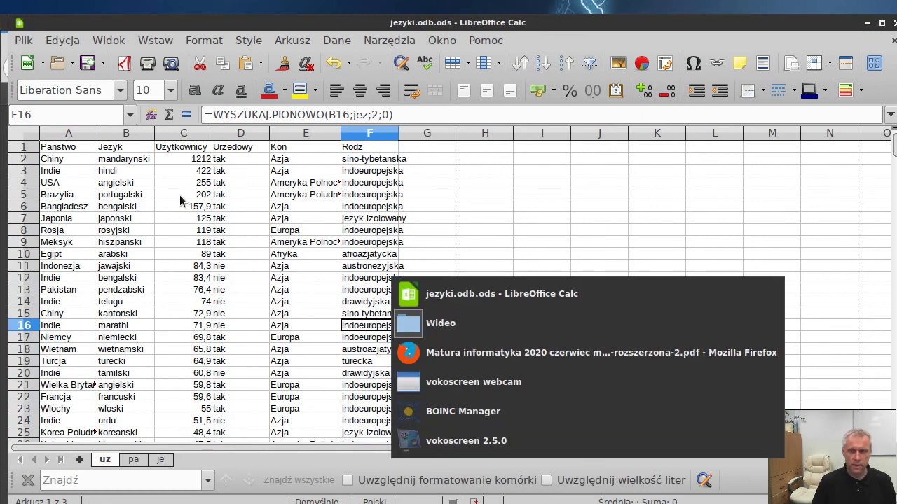
{"action": "key", "text": "alt+Tab"}
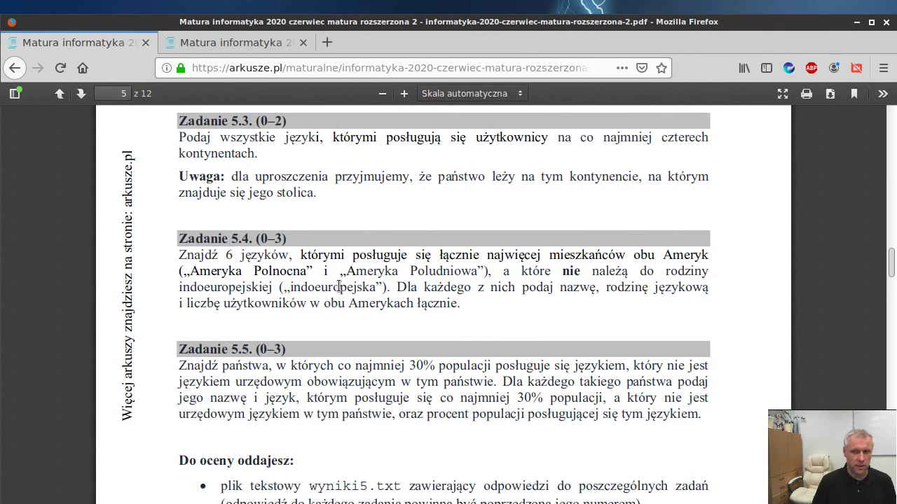
{"action": "key", "text": "alt+Tab"}
{"action": "left_click", "coordinate": [426, 149]}
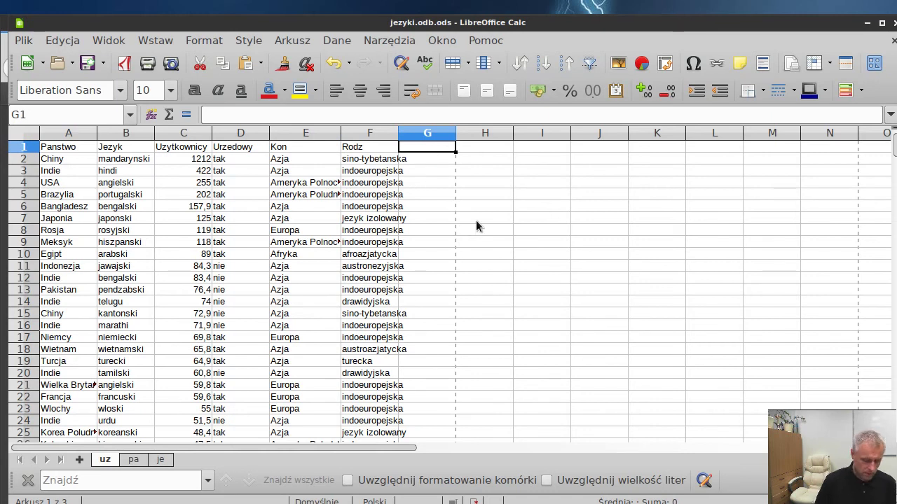
- Head column G with war and enter =JEŻELI(I(F2<>"indoeuropejska";LEWY(E2;3)="Ame");1;0) in G2
{"action": "type", "text": "war"}
{"action": "key", "text": "Return"}
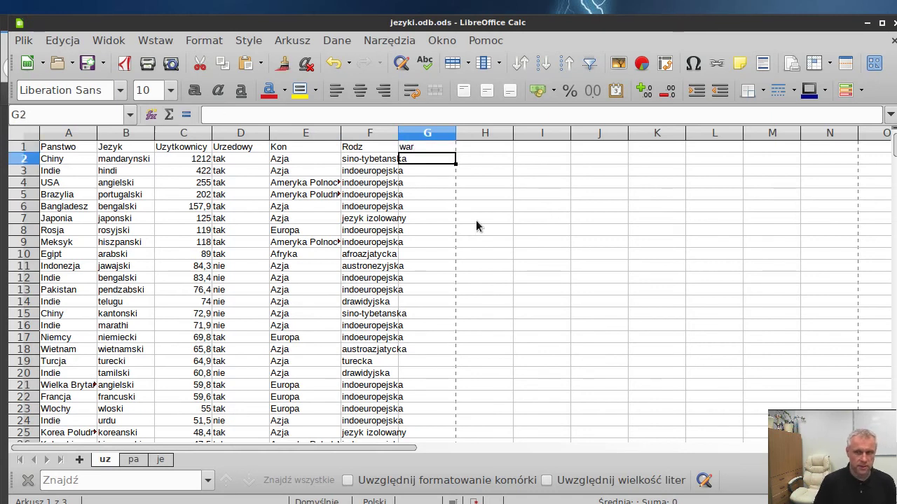
{"action": "type", "text": "="}
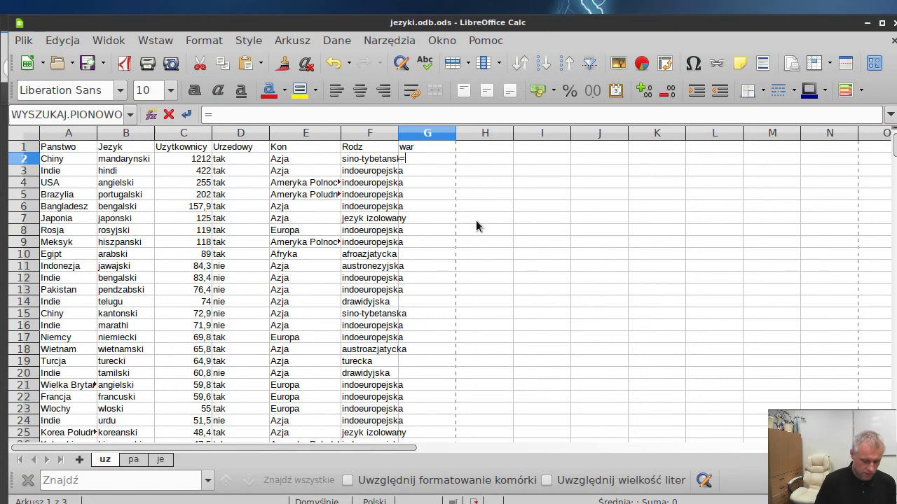
{"action": "type", "text": "jeżeli"}
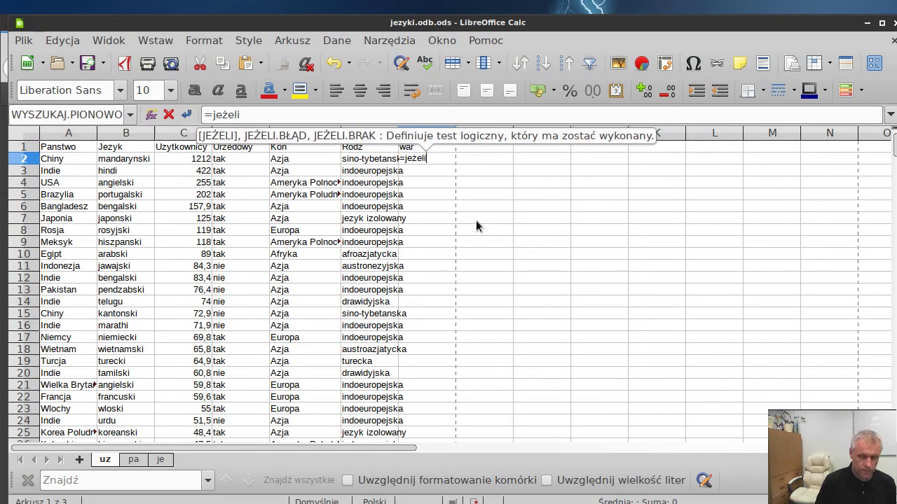
{"action": "type", "text": "("}
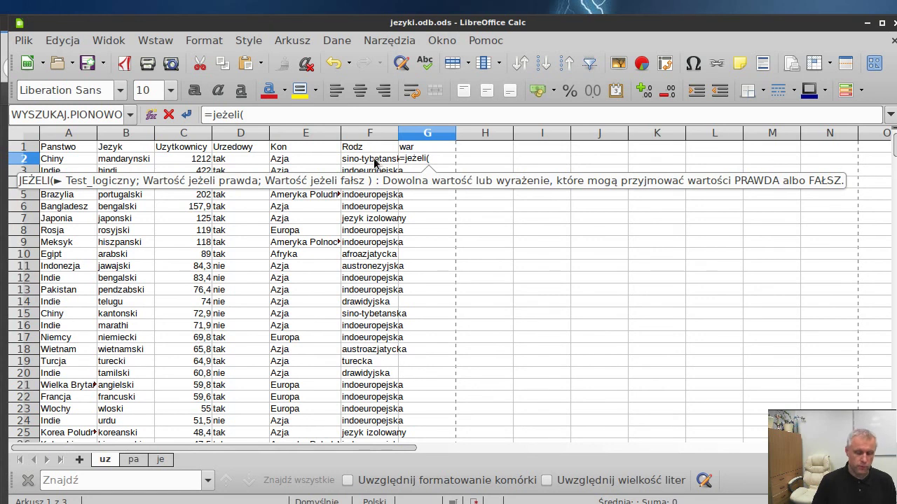
{"action": "type", "text": "i"}
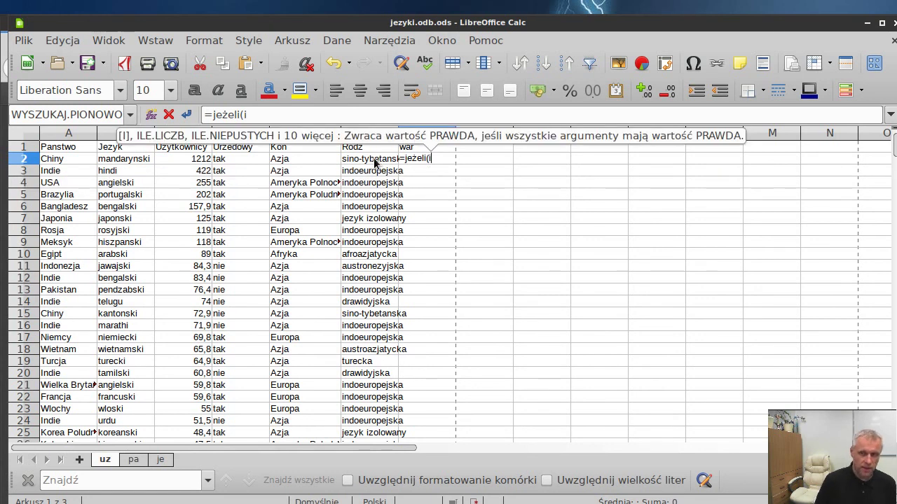
{"action": "type", "text": "("}
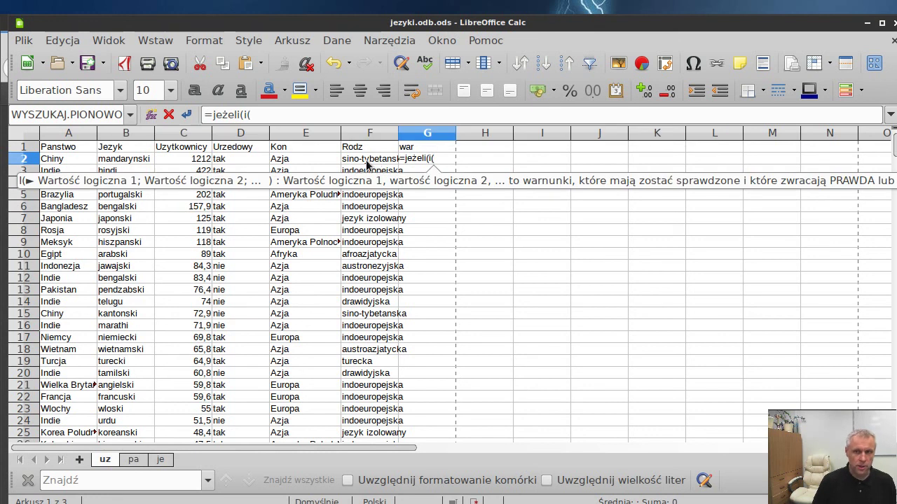
{"action": "left_click", "coordinate": [367, 165]}
{"action": "type", "text": "<"}
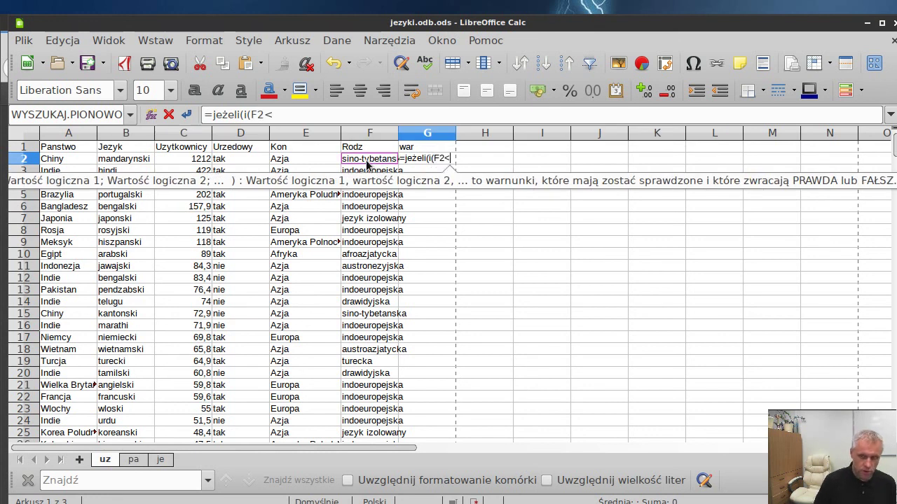
{"action": "type", "text": ">"}
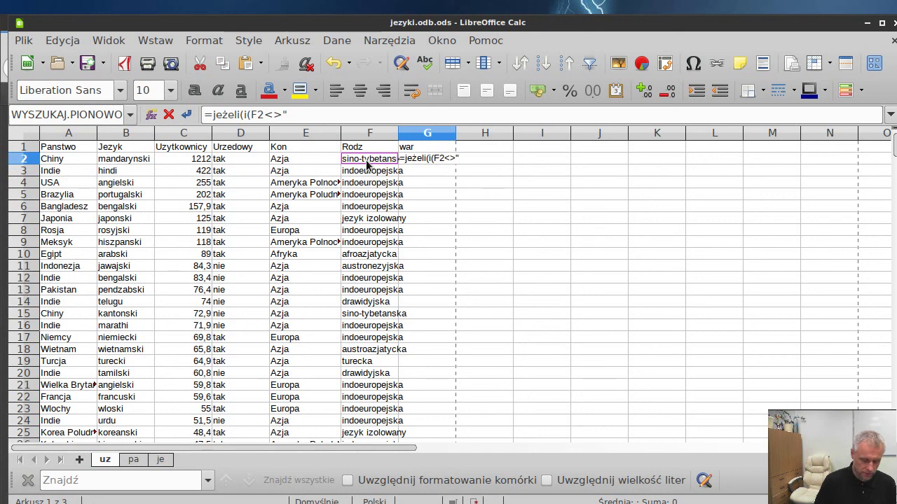
{"action": "type", "text": "\"indoeuro"}
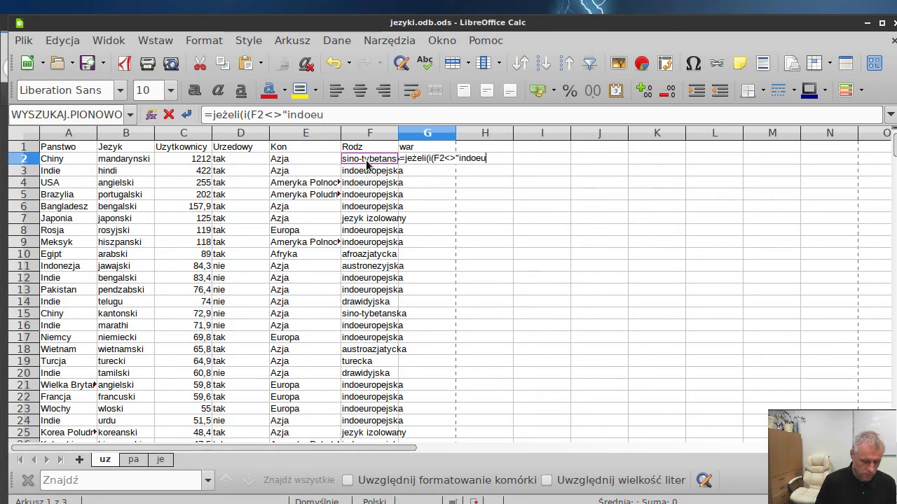
{"action": "type", "text": "pejska"}
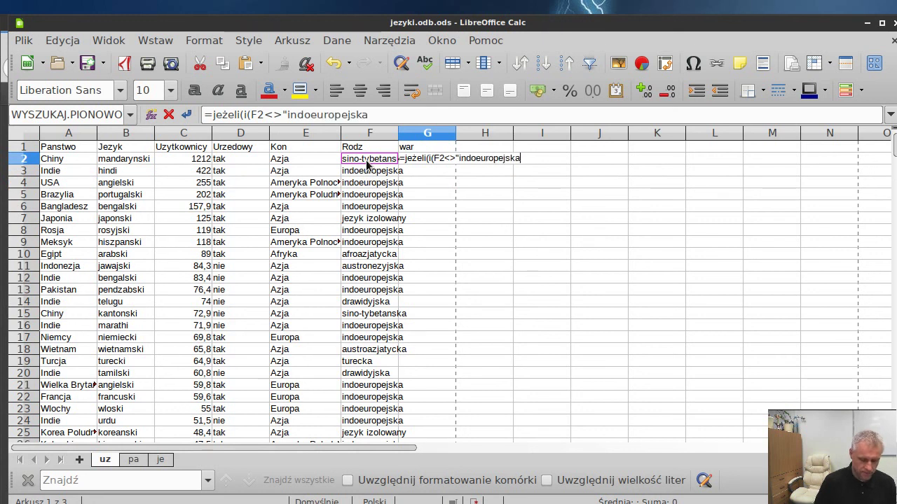
{"action": "type", "text": "\";"}
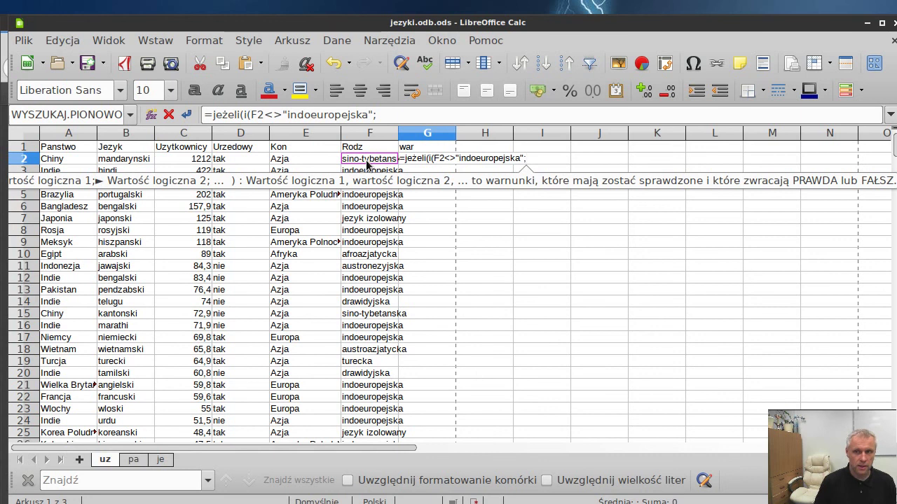
{"action": "left_click", "coordinate": [286, 151]}
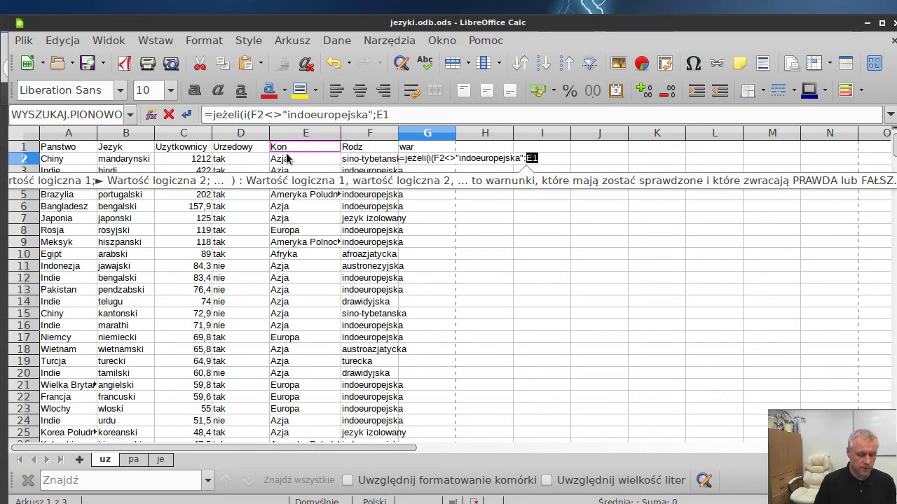
{"action": "key", "text": "End"}
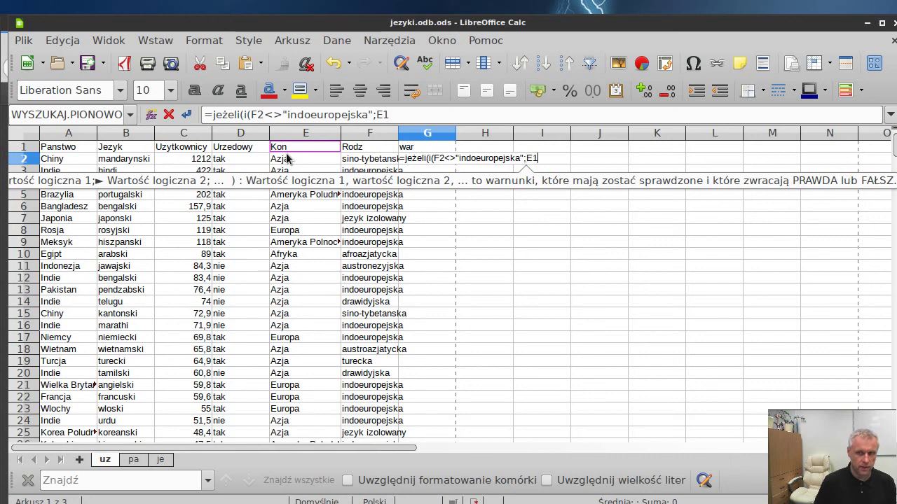
{"action": "key", "text": "BackSpace"}
{"action": "key", "text": "BackSpace"}
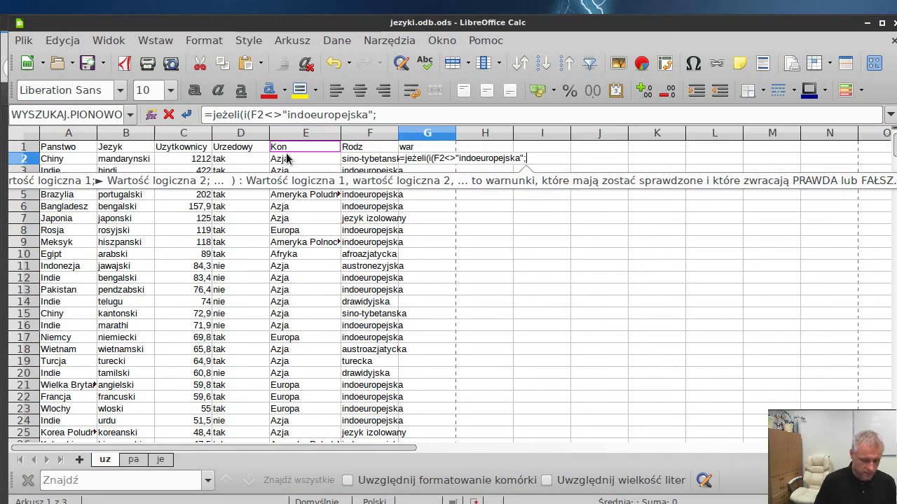
{"action": "type", "text": "lewy"}
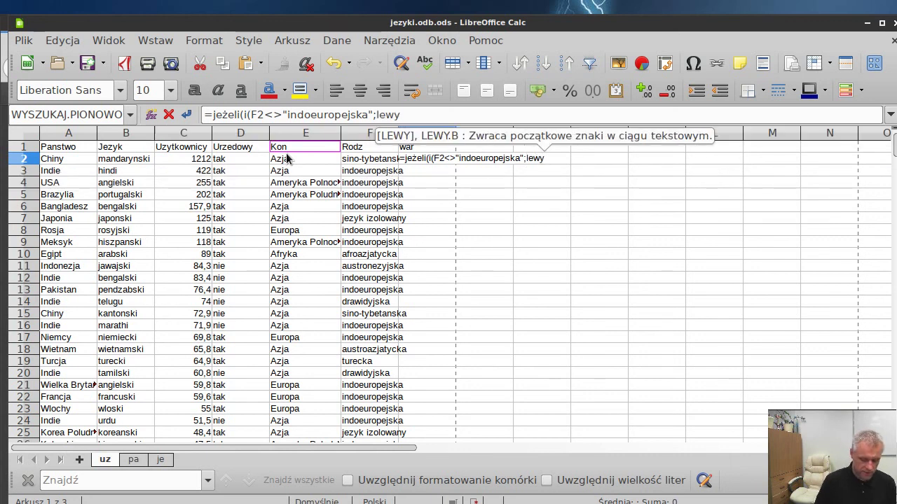
{"action": "type", "text": "("}
{"action": "left_click", "coordinate": [286, 160]}
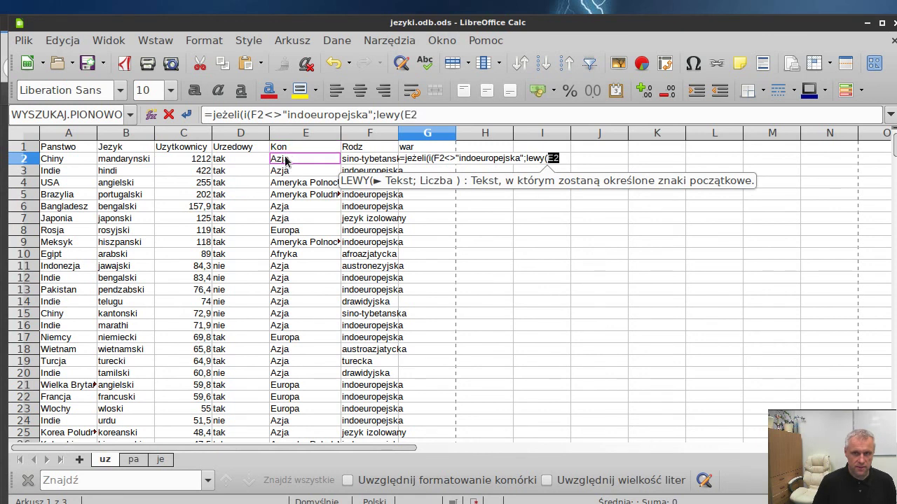
{"action": "type", "text": ";3"}
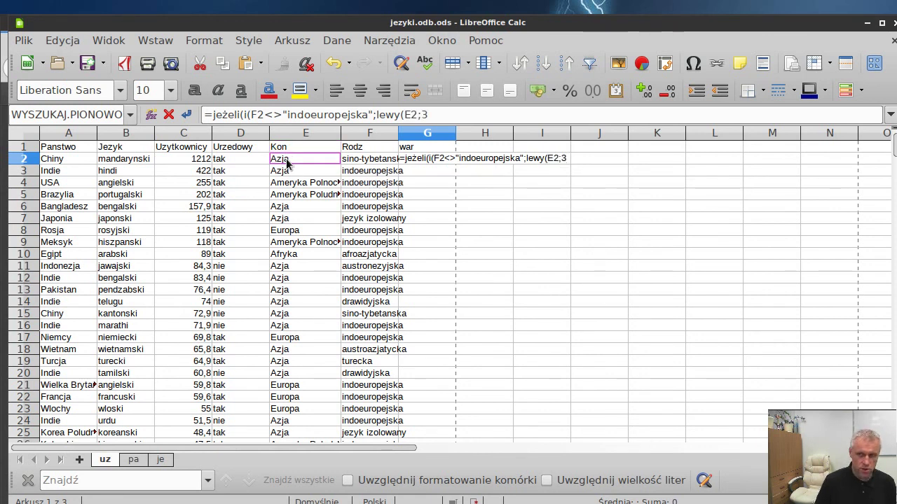
{"action": "type", "text": ")"}
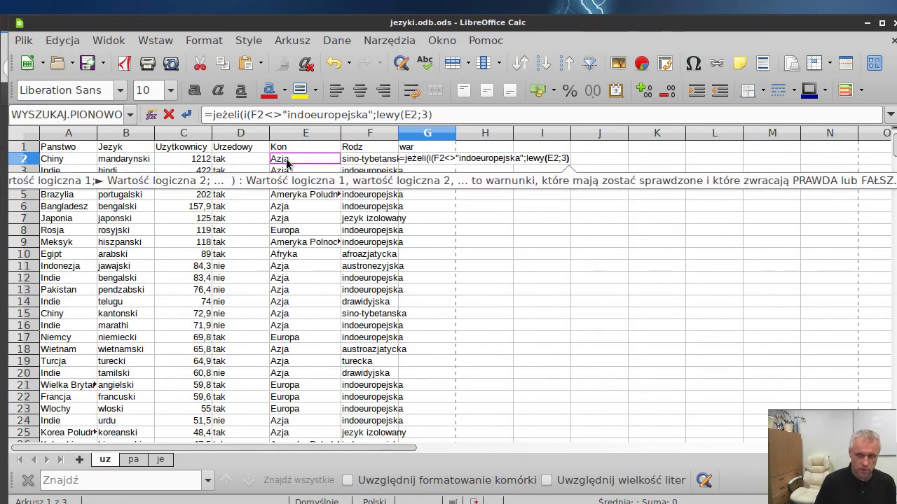
{"action": "type", "text": "=\"A"}
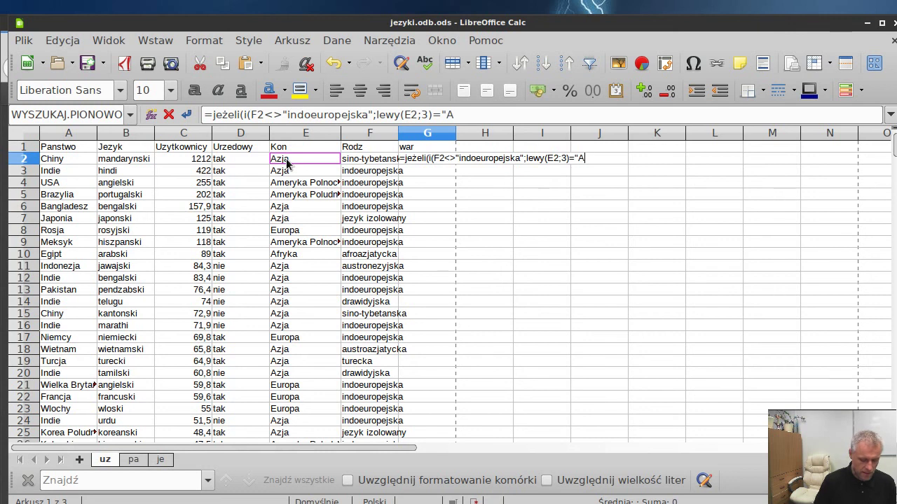
{"action": "type", "text": "me\")"}
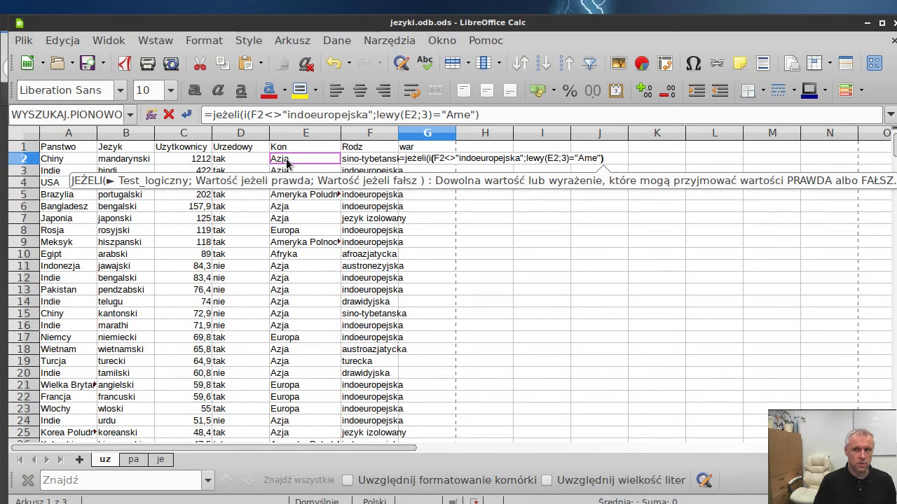
{"action": "type", "text": ";1"}
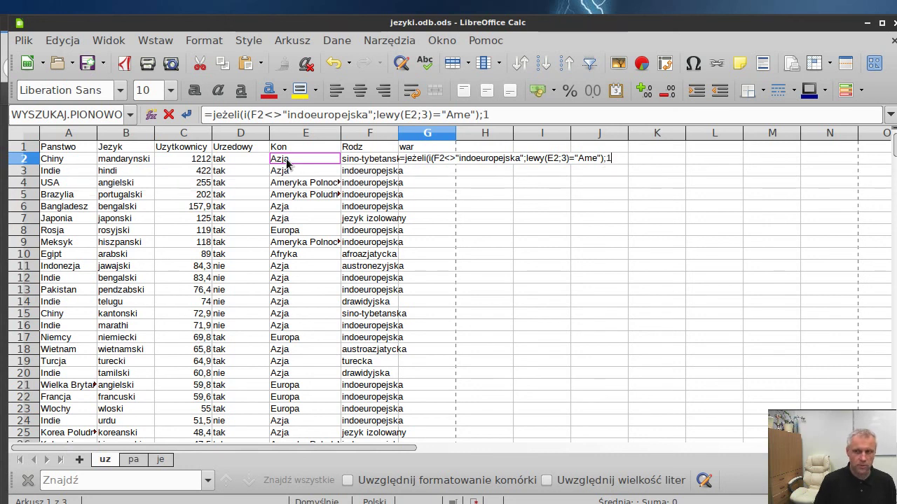
{"action": "type", "text": ";0"}
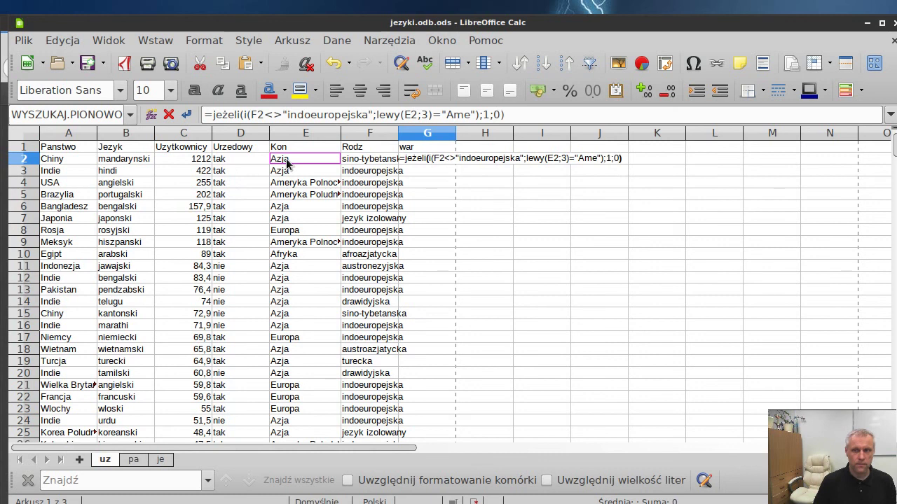
{"action": "key", "text": "Return"}
- Copy the war flag formula down to G657 and confirm USA's mandarynski row shows 1
{"action": "key", "text": "Up"}
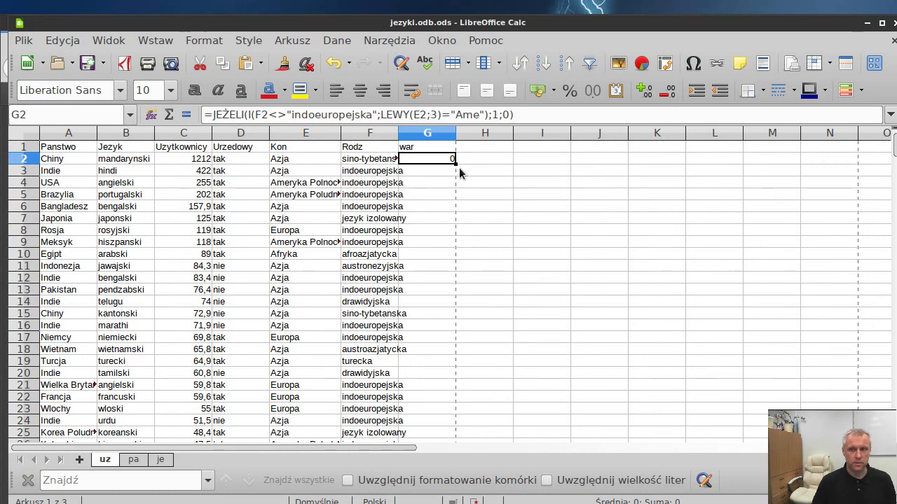
{"action": "double_click", "coordinate": [456, 163]}
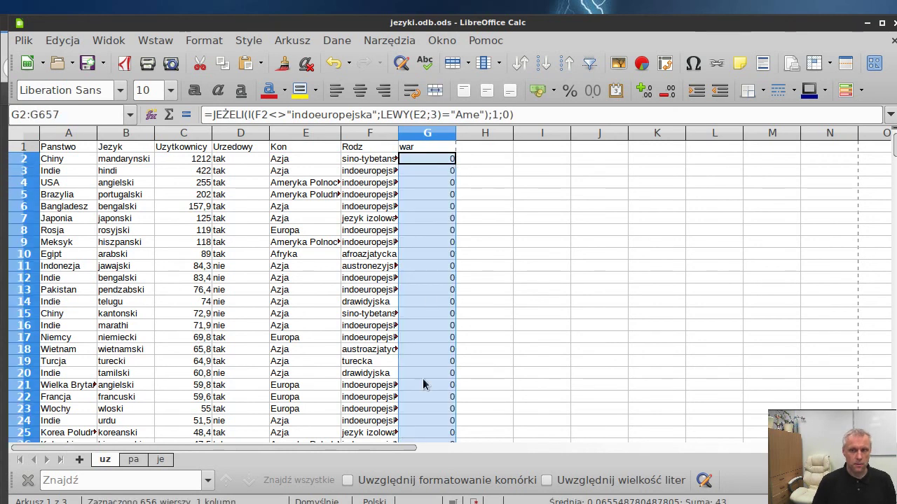
{"action": "scroll", "coordinate": [427, 371], "scroll_direction": "down", "scroll_amount": 5}
{"action": "scroll", "coordinate": [424, 347], "scroll_direction": "down", "scroll_amount": 6}
{"action": "scroll", "coordinate": [424, 330], "scroll_direction": "down", "scroll_amount": 6}
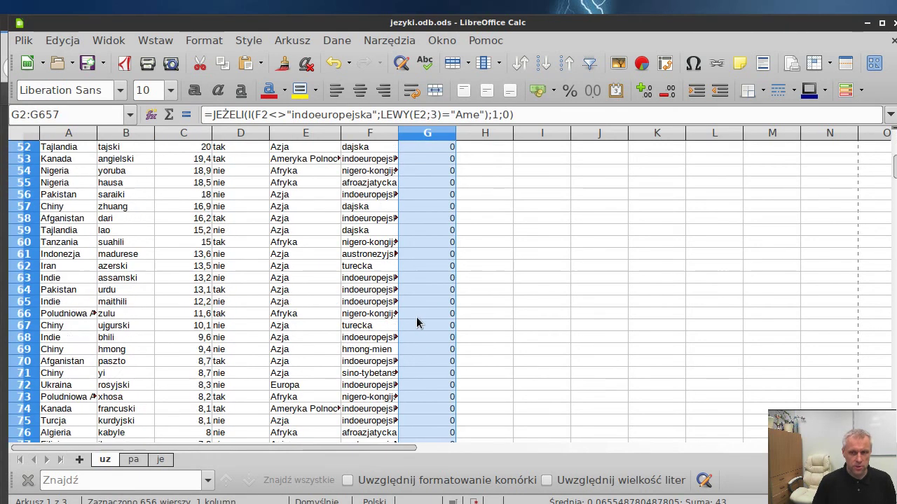
{"action": "scroll", "coordinate": [419, 321], "scroll_direction": "down", "scroll_amount": 6}
{"action": "scroll", "coordinate": [416, 317], "scroll_direction": "down", "scroll_amount": 7}
{"action": "scroll", "coordinate": [412, 317], "scroll_direction": "down", "scroll_amount": 7}
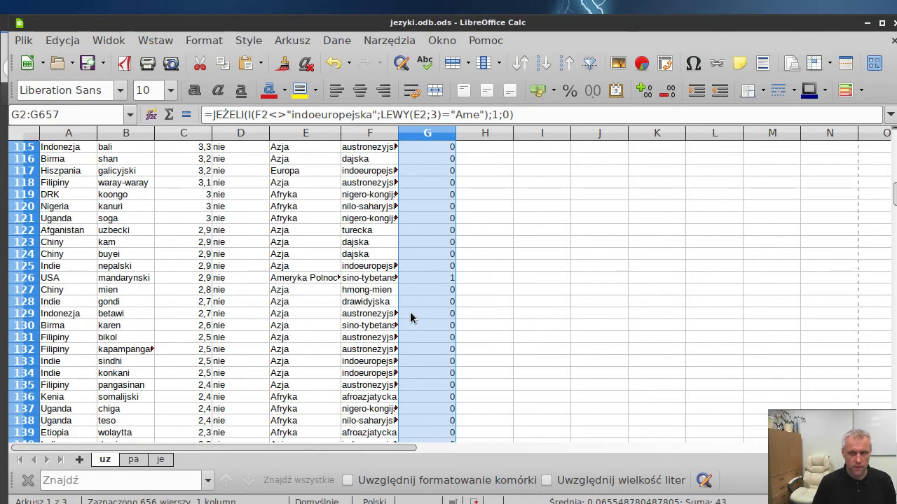
{"action": "left_click", "coordinate": [446, 275]}
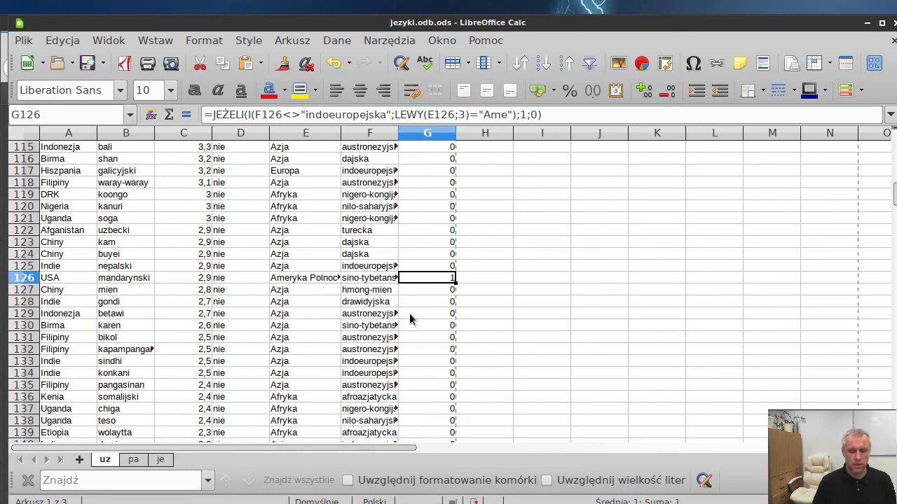
{"action": "key", "text": "ctrl+Home"}
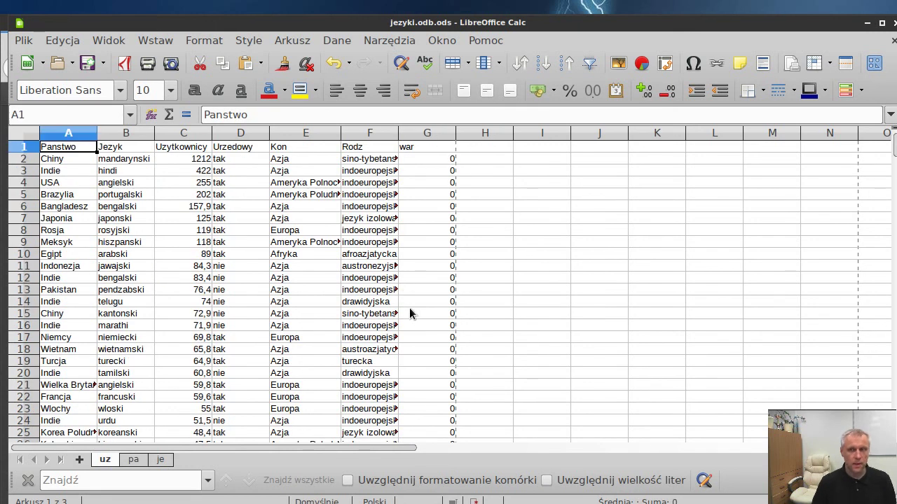
- Start a pivot table from the uz language table with war as the page filter
{"action": "left_click", "coordinate": [305, 206]}
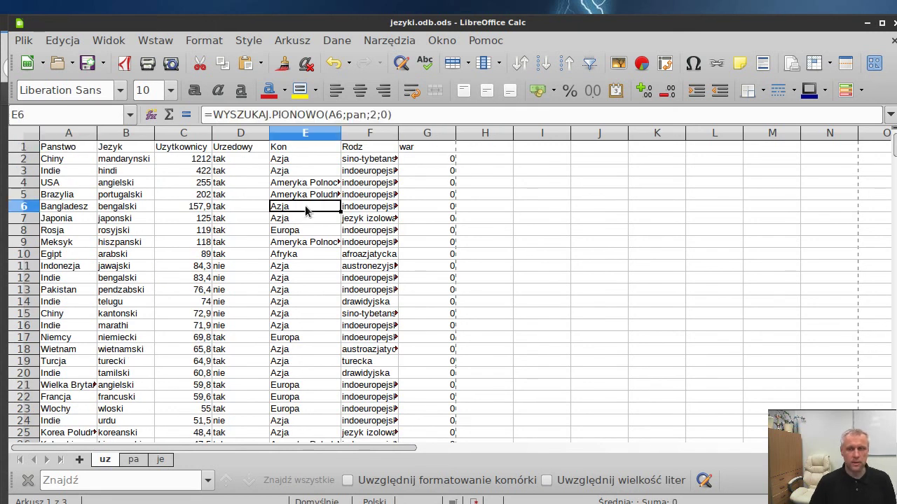
{"action": "left_click", "coordinate": [337, 40]}
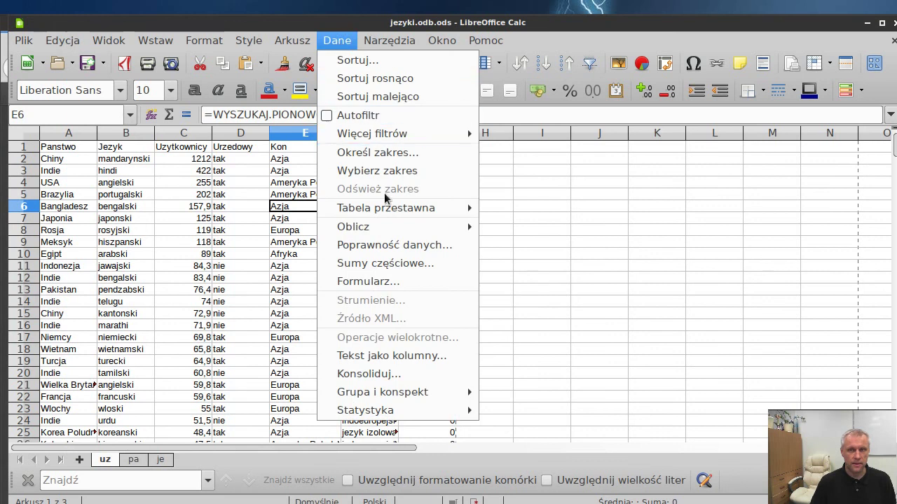
{"action": "mouse_move", "coordinate": [436, 208]}
{"action": "left_click", "coordinate": [517, 206]}
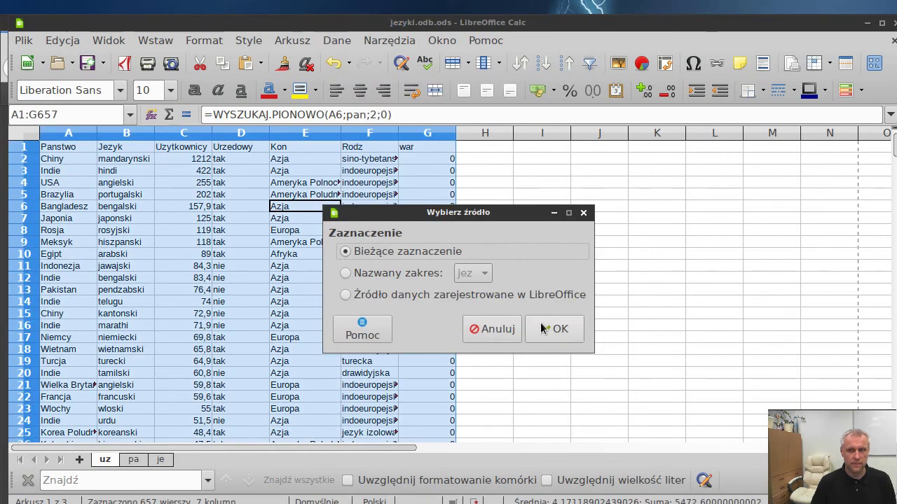
{"action": "left_click", "coordinate": [544, 324]}
{"action": "left_click_drag", "start_coordinate": [528, 17], "coordinate": [534, 85]}
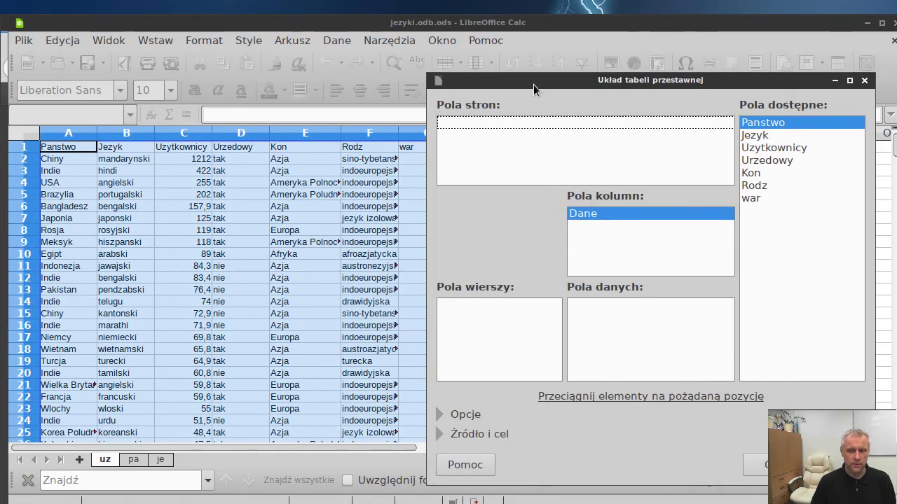
{"action": "mouse_move", "coordinate": [755, 198]}
{"action": "left_mouse_down"}
{"action": "mouse_move", "coordinate": [454, 327]}
{"action": "mouse_move", "coordinate": [453, 136]}
{"action": "left_mouse_up"}
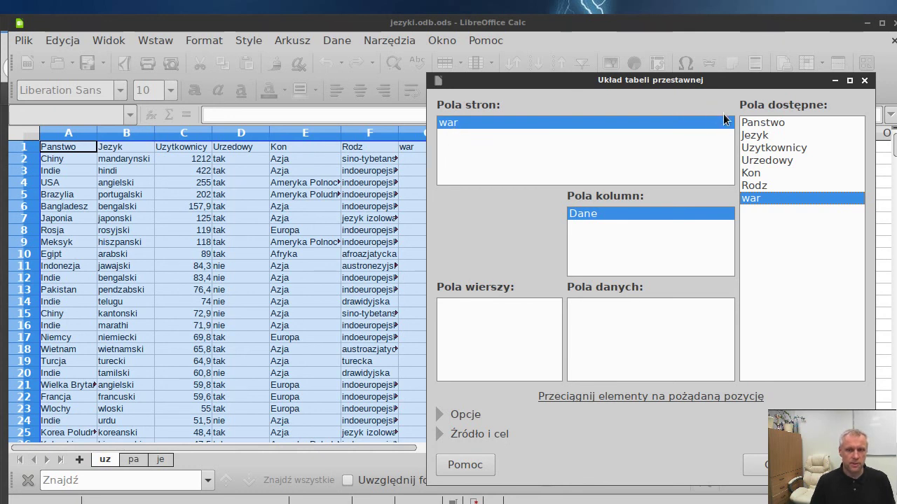
- Add Jezyk and Rodz as row fields and Sum of Uzytkownicy as data, then create the pivot
{"action": "left_click_drag", "start_coordinate": [755, 135], "coordinate": [463, 315]}
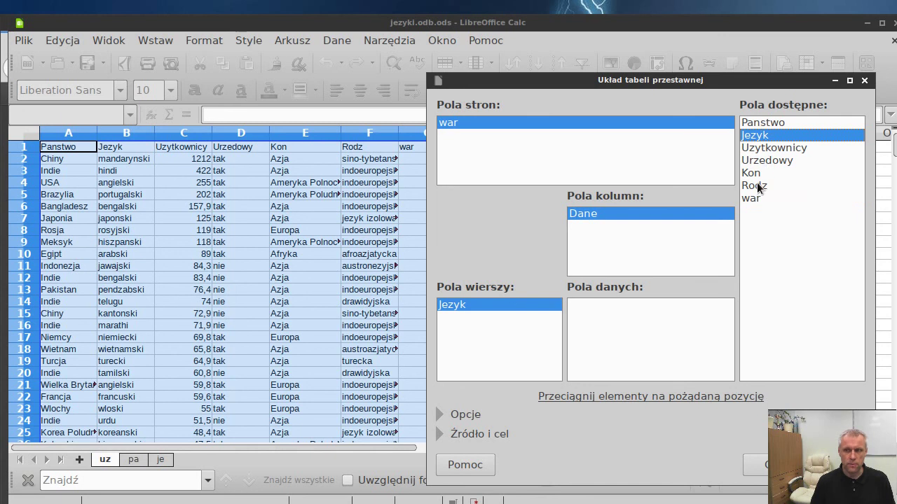
{"action": "left_click_drag", "start_coordinate": [755, 185], "coordinate": [459, 317]}
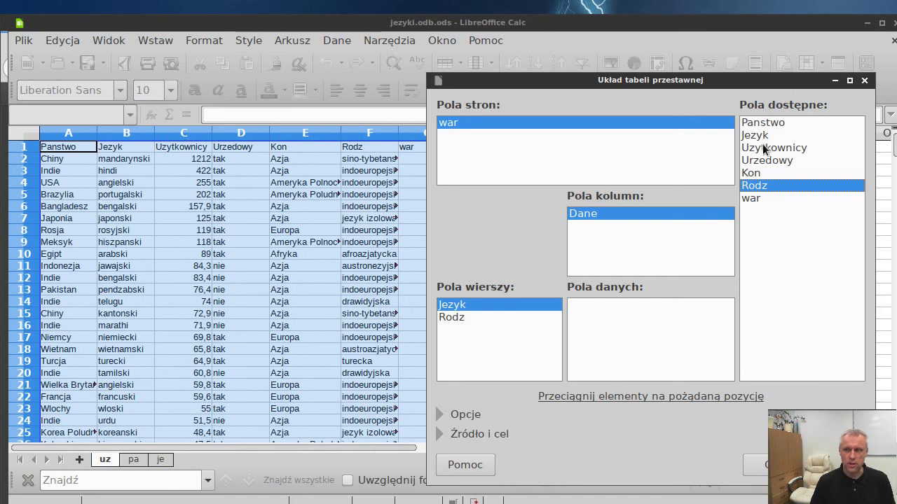
{"action": "mouse_move", "coordinate": [763, 146]}
{"action": "left_mouse_down"}
{"action": "mouse_move", "coordinate": [601, 314]}
{"action": "mouse_move", "coordinate": [579, 308]}
{"action": "left_mouse_up"}
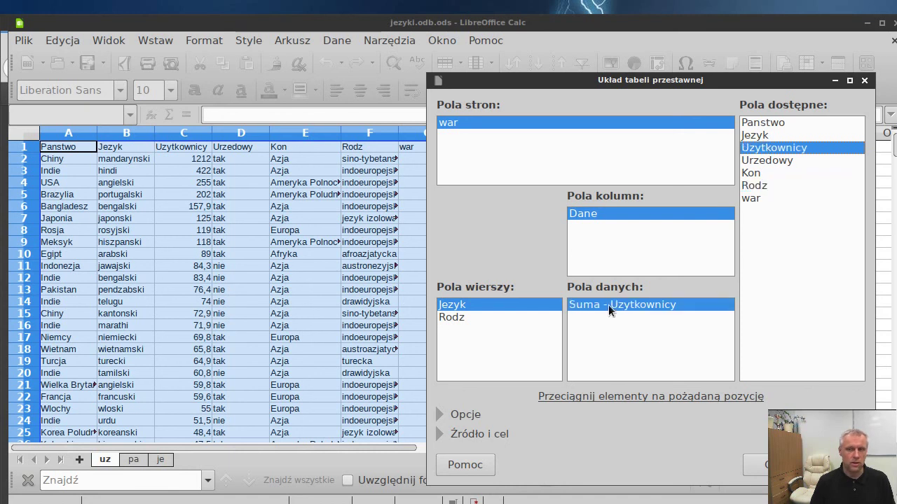
{"action": "left_click_drag", "start_coordinate": [617, 88], "coordinate": [481, 61]}
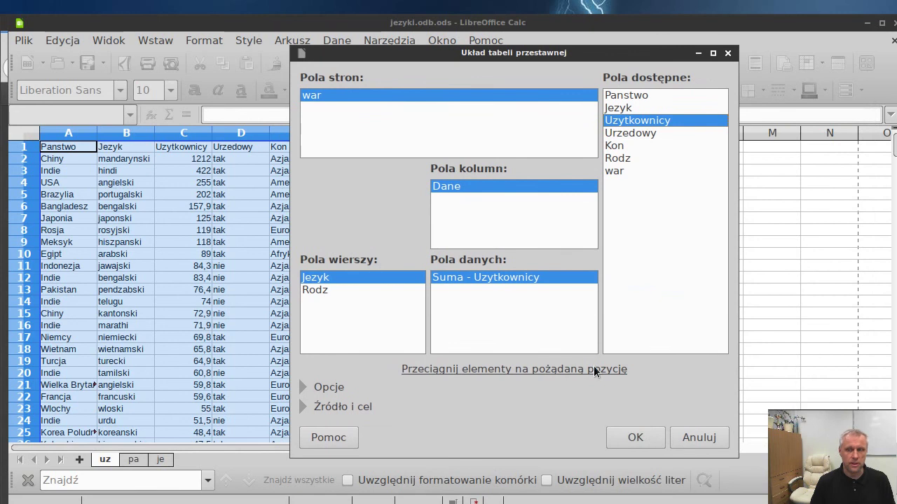
{"action": "left_click", "coordinate": [635, 437]}
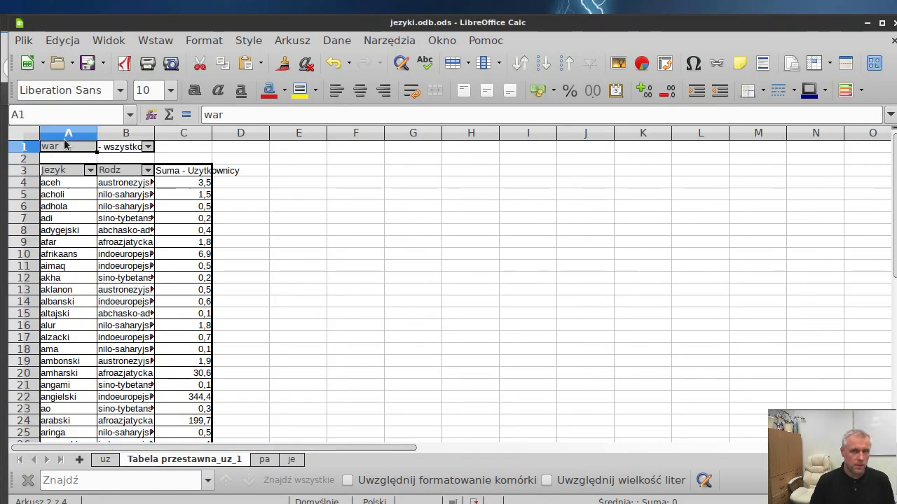
- Filter the pivot's war page field to keep only 1, leaving 0 unchecked
{"action": "left_click", "coordinate": [147, 147]}
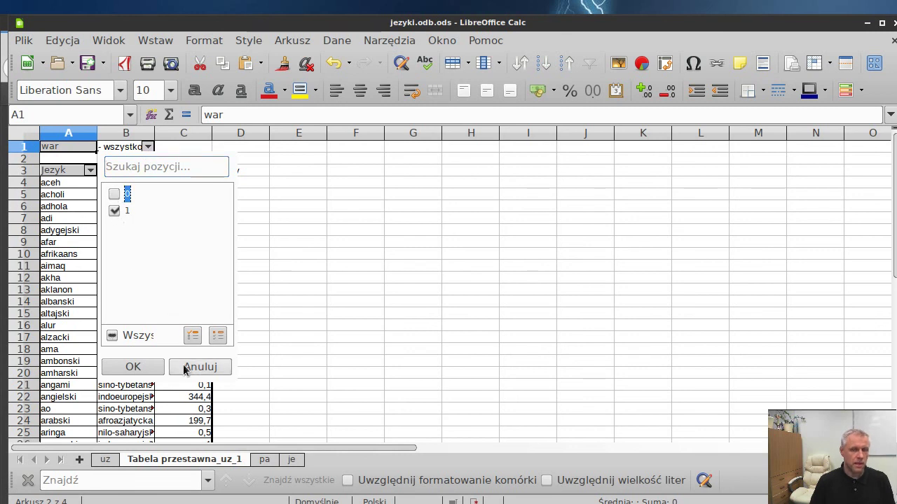
{"action": "left_click", "coordinate": [134, 367]}
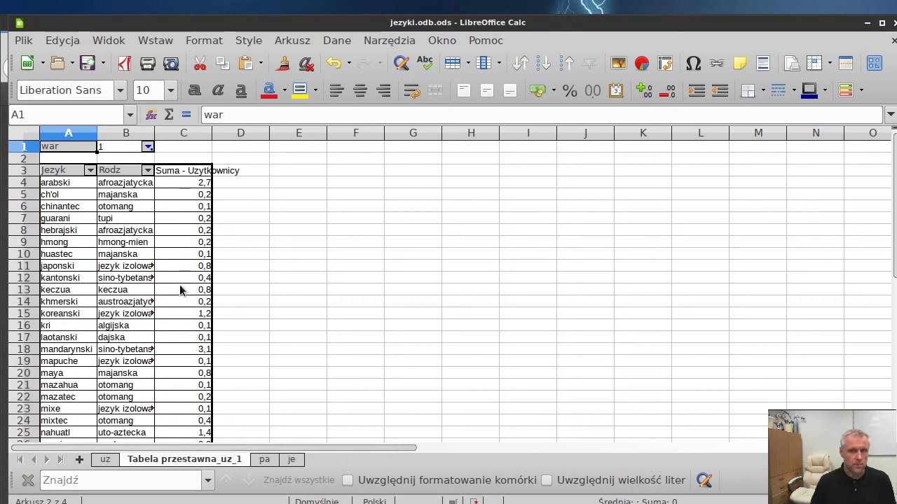
{"action": "left_click", "coordinate": [129, 185]}
- In the pivot layout, set the Rodz field to sort descending by Suma - Uzytkownicy
{"action": "right_click", "coordinate": [129, 185]}
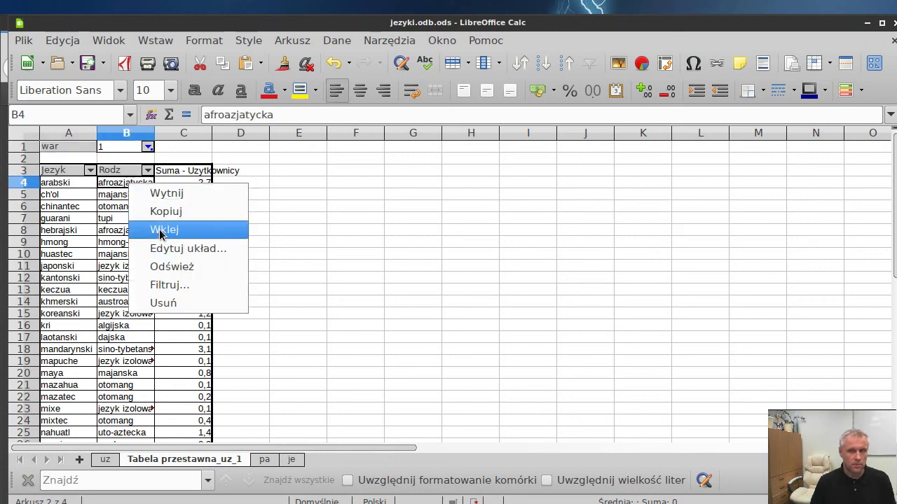
{"action": "left_click", "coordinate": [188, 249]}
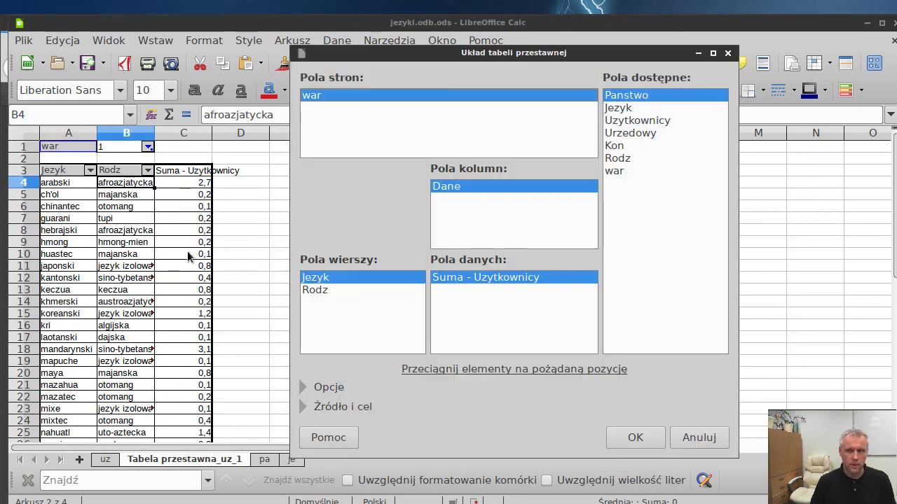
{"action": "double_click", "coordinate": [315, 290]}
{"action": "left_click", "coordinate": [420, 377]}
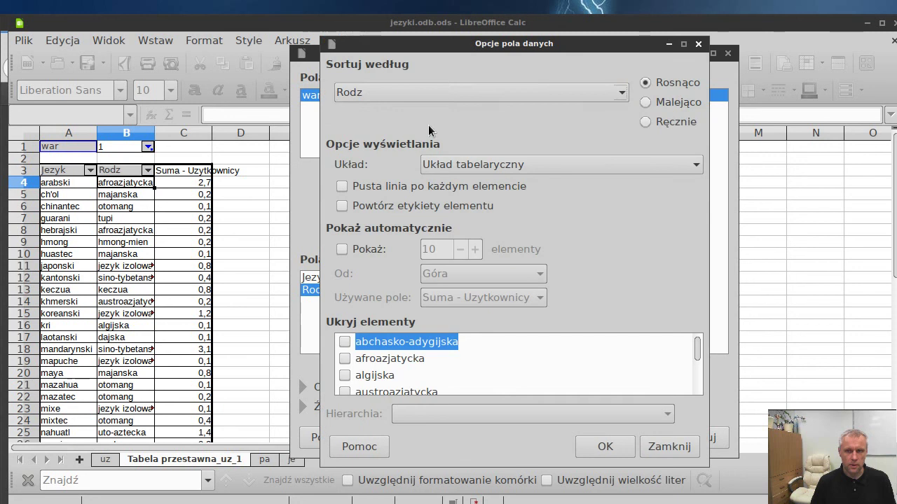
{"action": "left_click", "coordinate": [645, 103]}
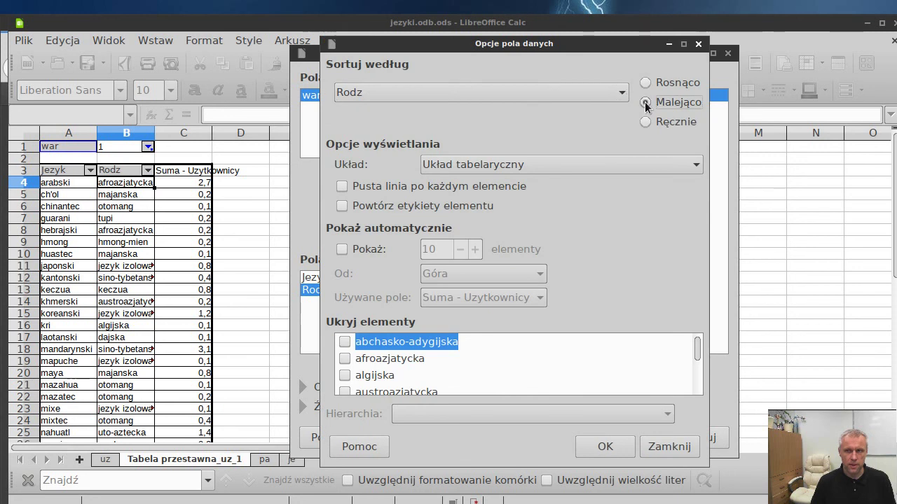
{"action": "left_click", "coordinate": [463, 92]}
{"action": "left_click", "coordinate": [461, 120]}
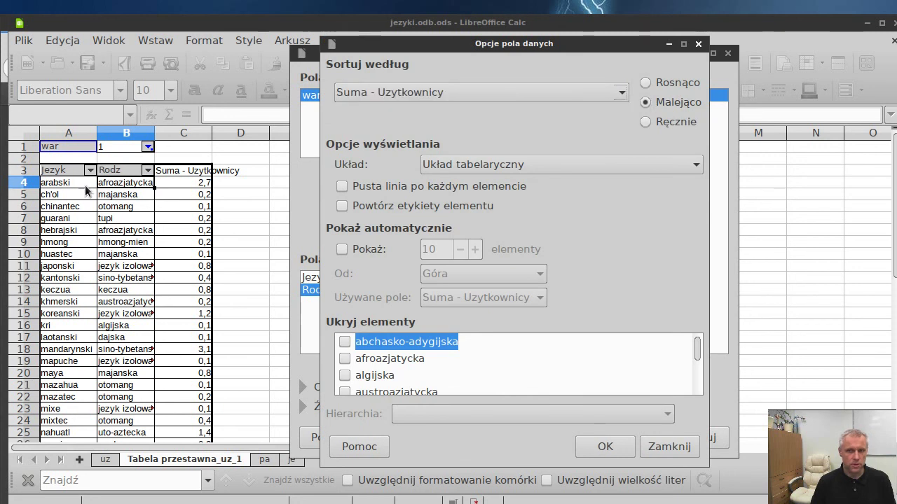
{"action": "left_click", "coordinate": [602, 446]}
{"action": "left_click", "coordinate": [484, 376]}
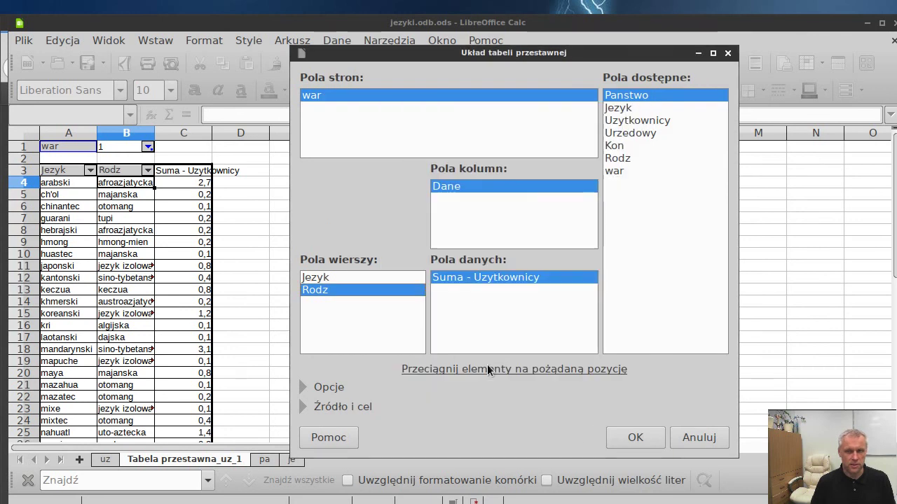
{"action": "left_click", "coordinate": [633, 438]}
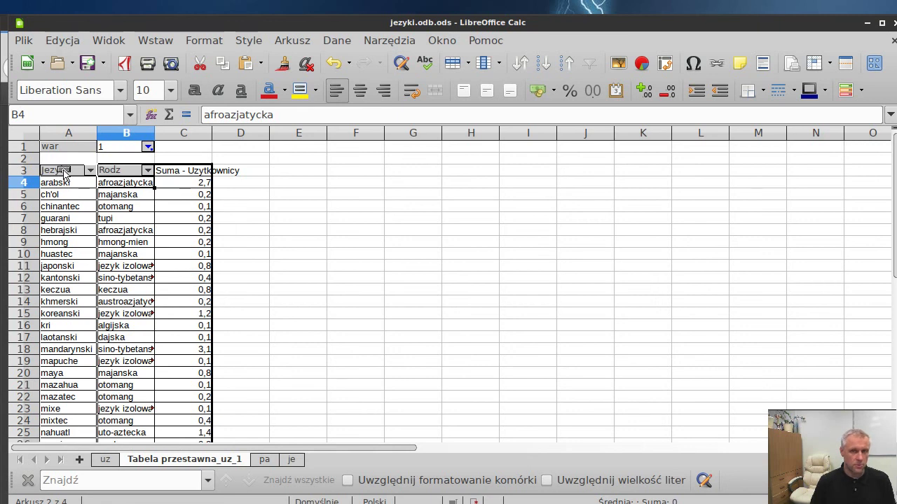
- Copy the pivot results A4:C38 and paste them starting at cell F4
{"action": "left_click", "coordinate": [57, 184]}
{"action": "key", "text": "shift+Right"}
{"action": "key", "text": "shift+Right"}
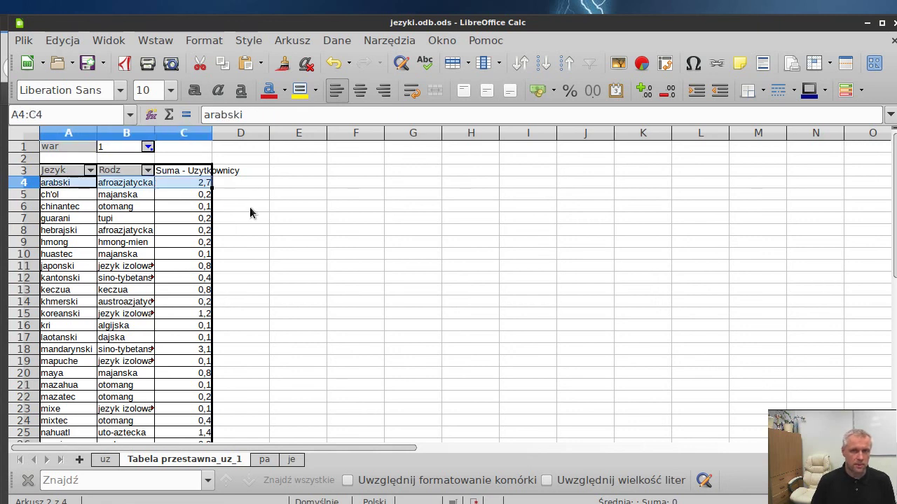
{"action": "key", "text": "ctrl+shift+Down"}
{"action": "key", "text": "shift+Up"}
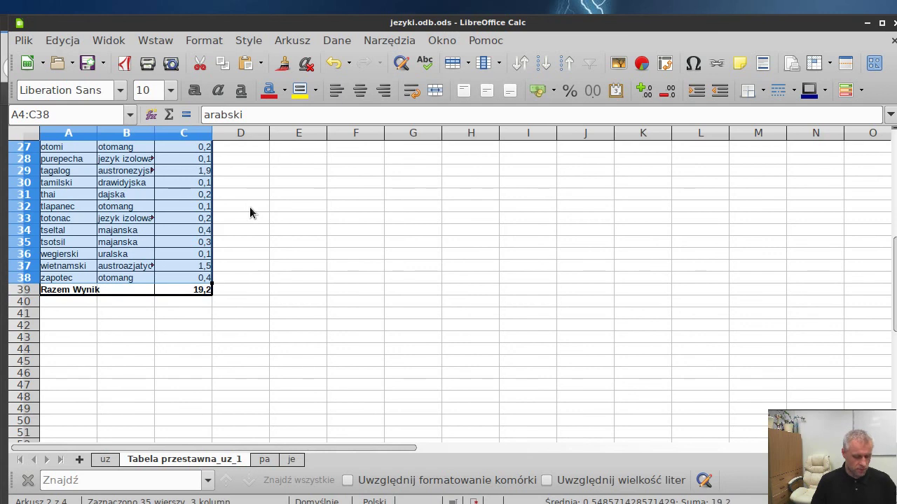
{"action": "key", "text": "ctrl+c"}
{"action": "key", "text": "ctrl+Home"}
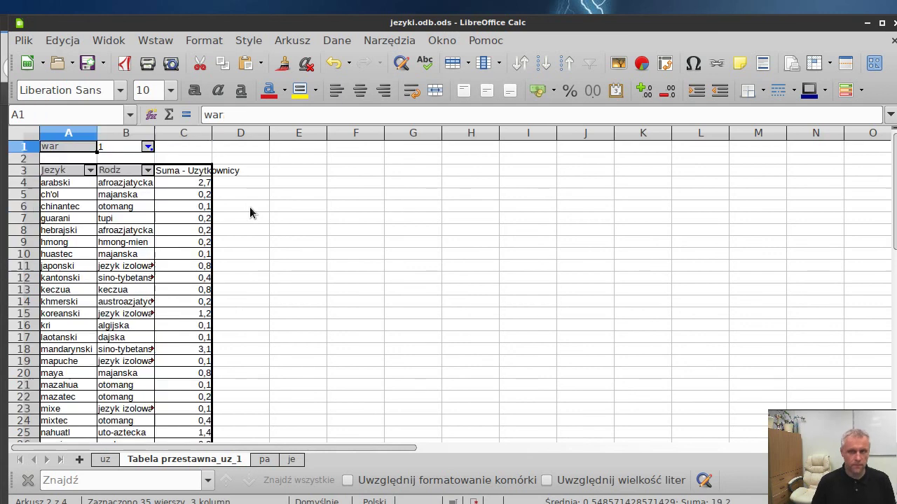
{"action": "key", "text": "Right"}
{"action": "key", "text": "Right"}
{"action": "key", "text": "Right"}
{"action": "key", "text": "Right"}
{"action": "key", "text": "Right"}
{"action": "key", "text": "Down"}
{"action": "key", "text": "Down"}
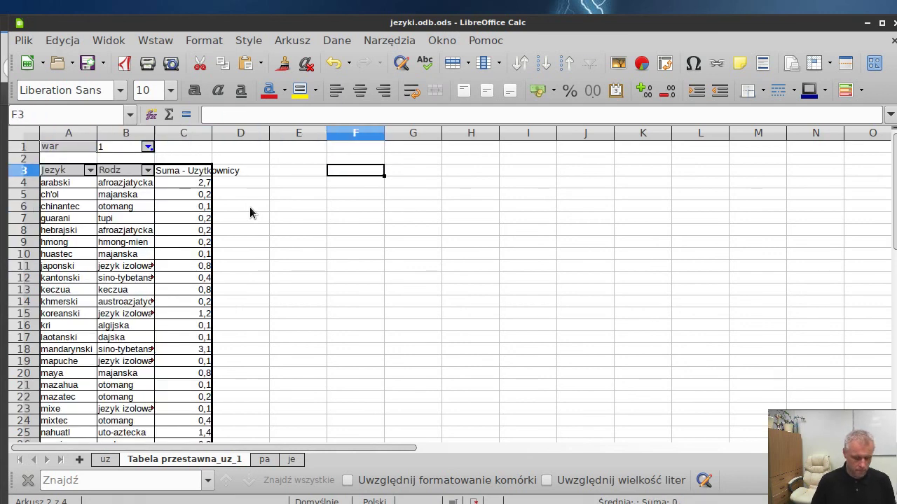
{"action": "key", "text": "Down"}
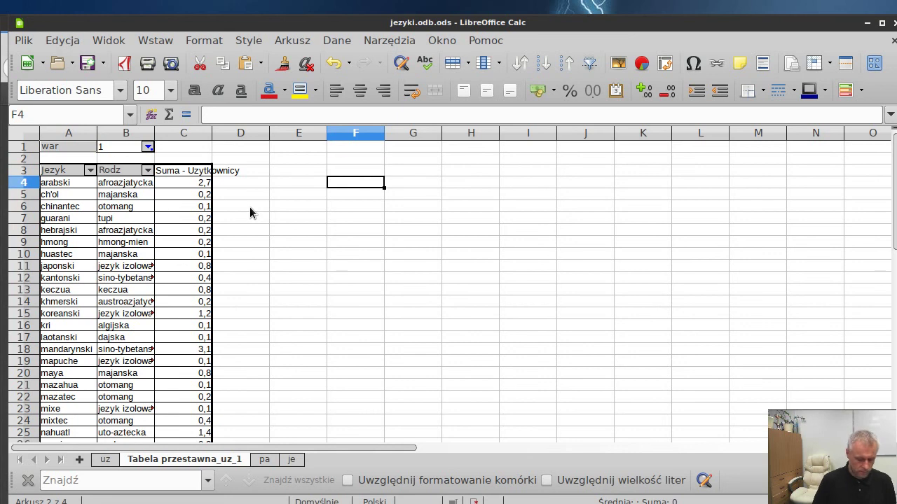
{"action": "key", "text": "ctrl+v"}
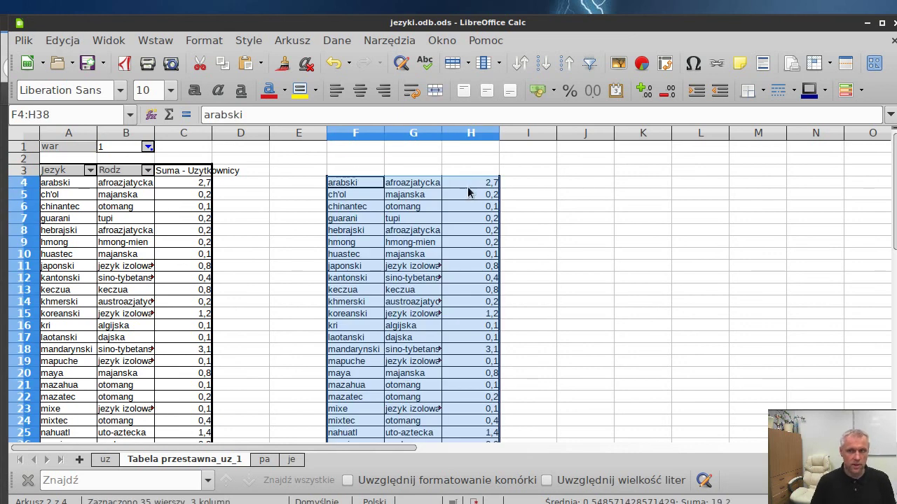
- Sort the pasted data descending by column H, then select the top six rows F4:H9
{"action": "left_click", "coordinate": [342, 41]}
{"action": "left_click", "coordinate": [356, 61]}
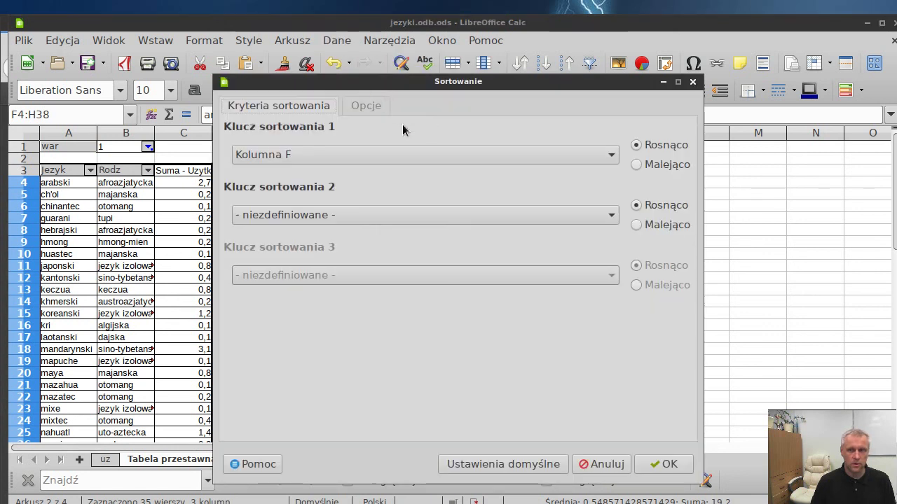
{"action": "left_click", "coordinate": [421, 155]}
{"action": "left_click", "coordinate": [363, 157]}
{"action": "left_click", "coordinate": [358, 156]}
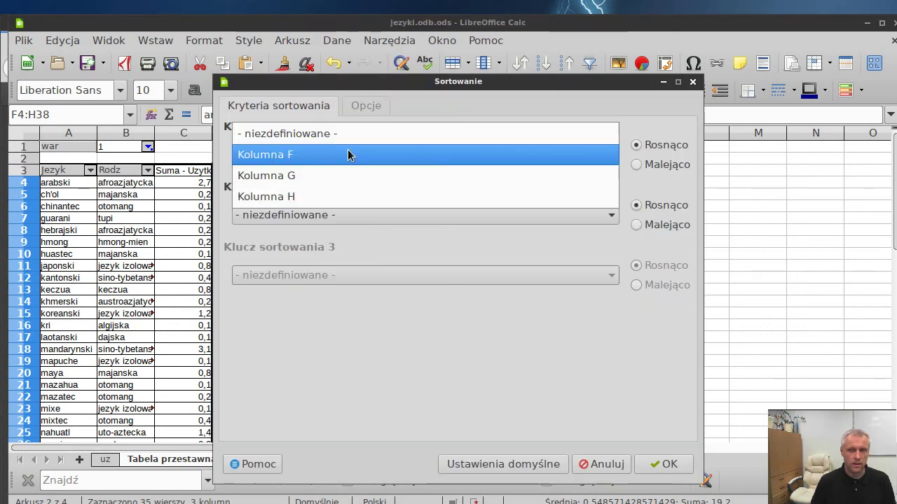
{"action": "left_click", "coordinate": [332, 196]}
{"action": "left_click", "coordinate": [636, 164]}
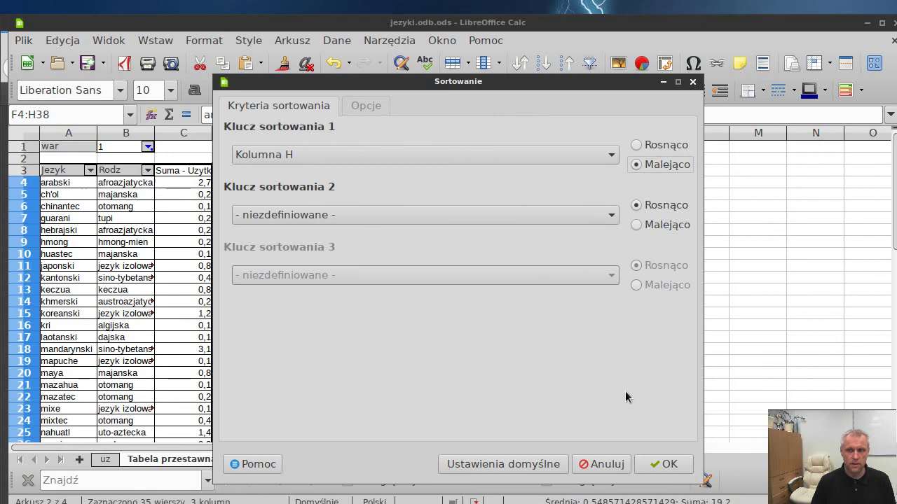
{"action": "left_click", "coordinate": [659, 464]}
{"action": "left_click", "coordinate": [476, 255]}
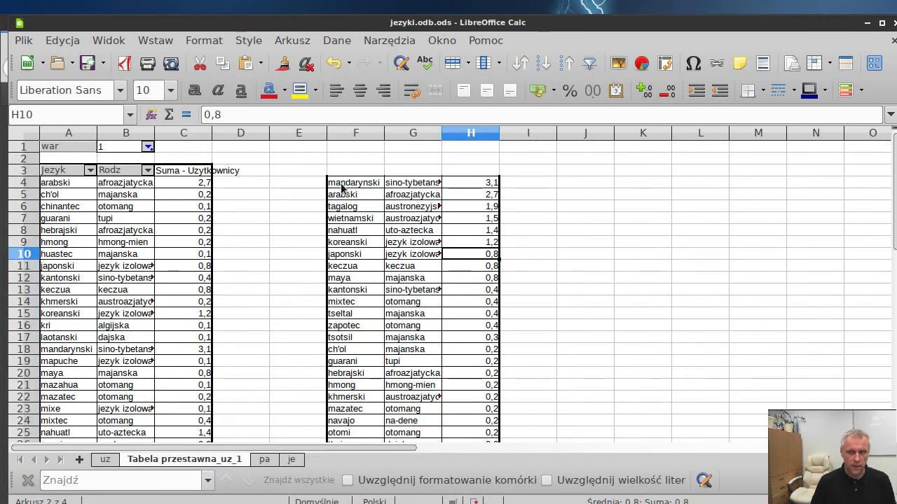
{"action": "mouse_move", "coordinate": [346, 183]}
{"action": "left_mouse_down"}
{"action": "mouse_move", "coordinate": [370, 241]}
{"action": "mouse_move", "coordinate": [489, 241]}
{"action": "left_mouse_up"}
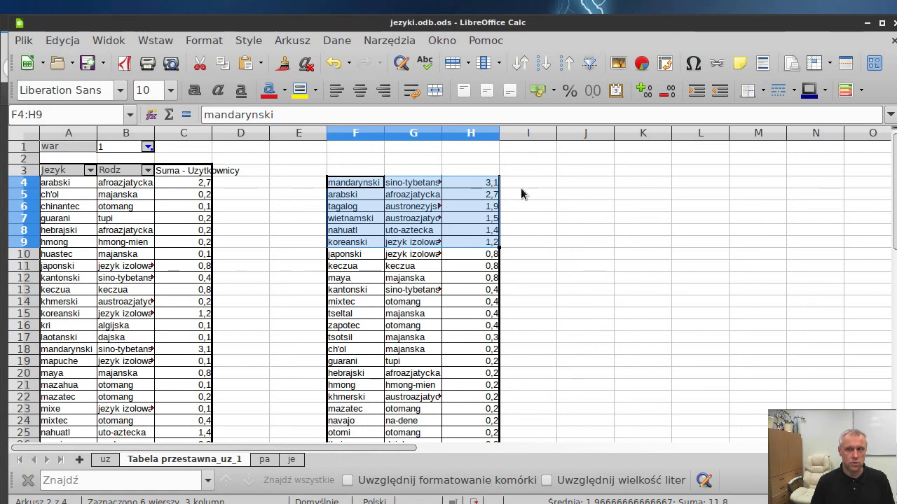
- Check the answers PDF in Firefox, then return to the task PDF tab
{"action": "key", "text": "alt+Tab"}
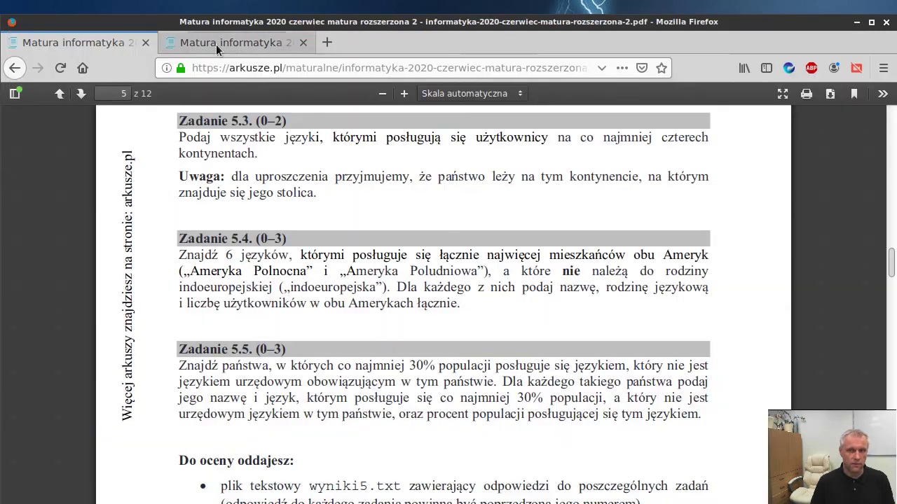
{"action": "left_click", "coordinate": [216, 43]}
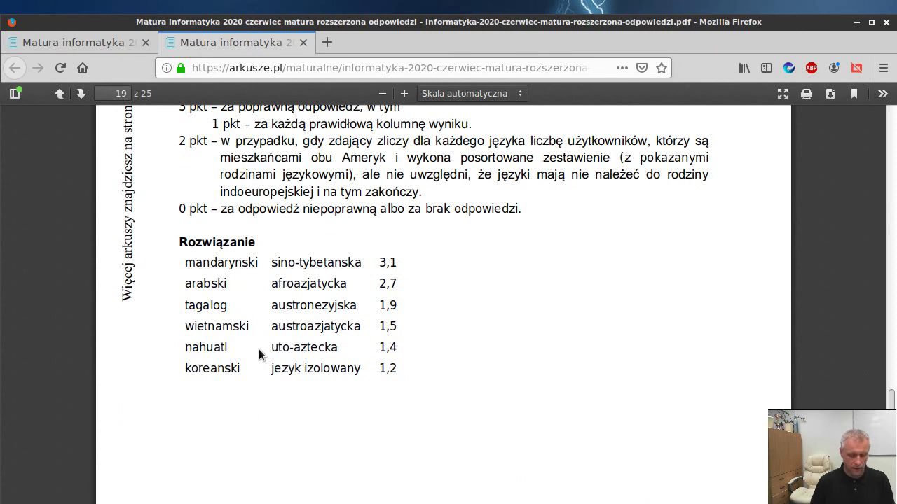
{"action": "key", "text": "ctrl+Tab"}
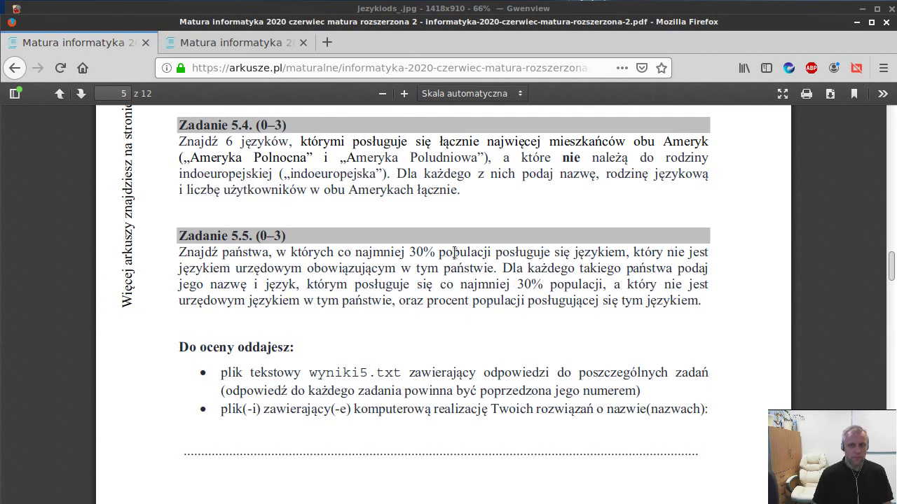
- Check the Bangladesz row's country, language and user count against the pa sheet, then return to uz
{"action": "key", "text": "alt+Tab"}
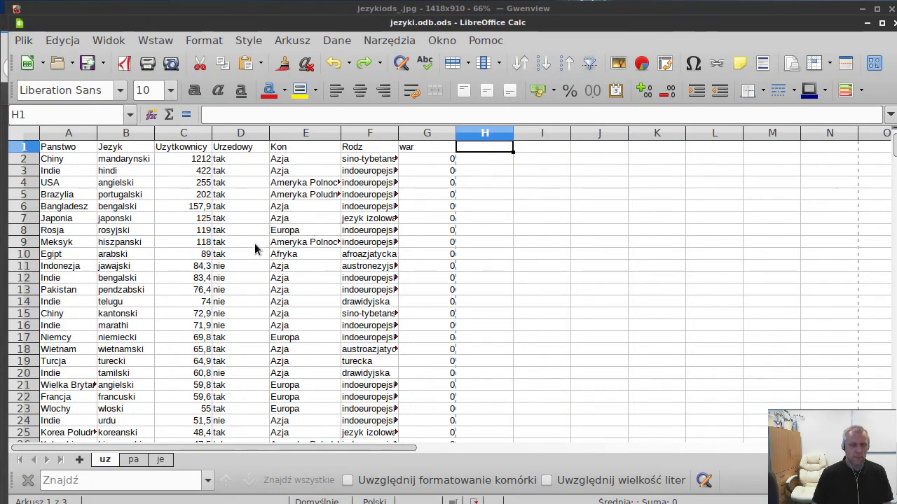
{"action": "left_click", "coordinate": [196, 208]}
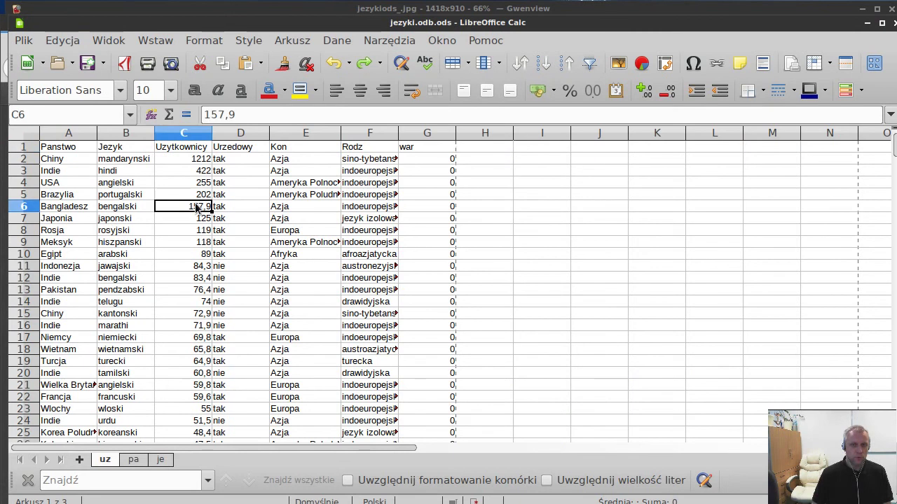
{"action": "left_click", "coordinate": [133, 210]}
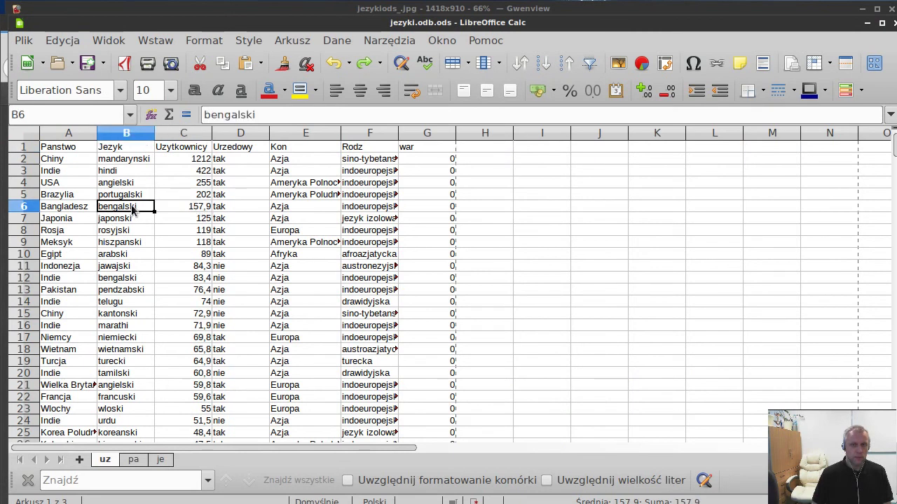
{"action": "left_click", "coordinate": [59, 207]}
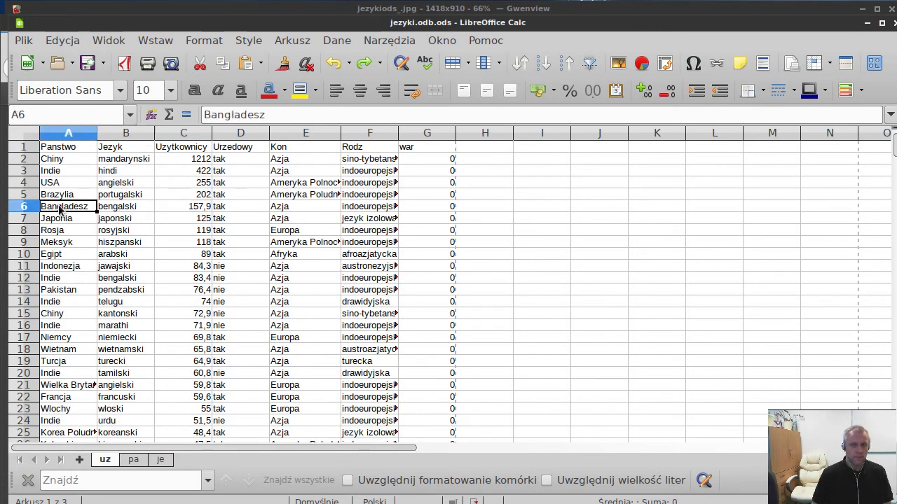
{"action": "left_click", "coordinate": [184, 209]}
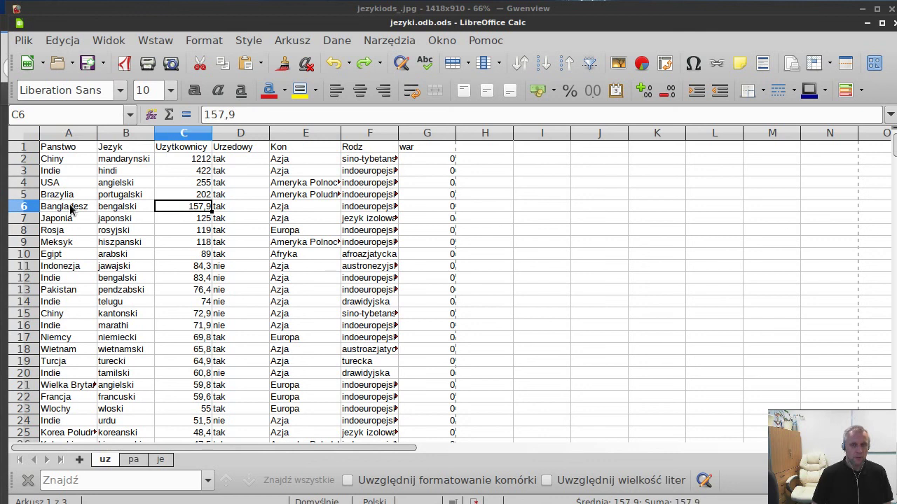
{"action": "left_click", "coordinate": [133, 460]}
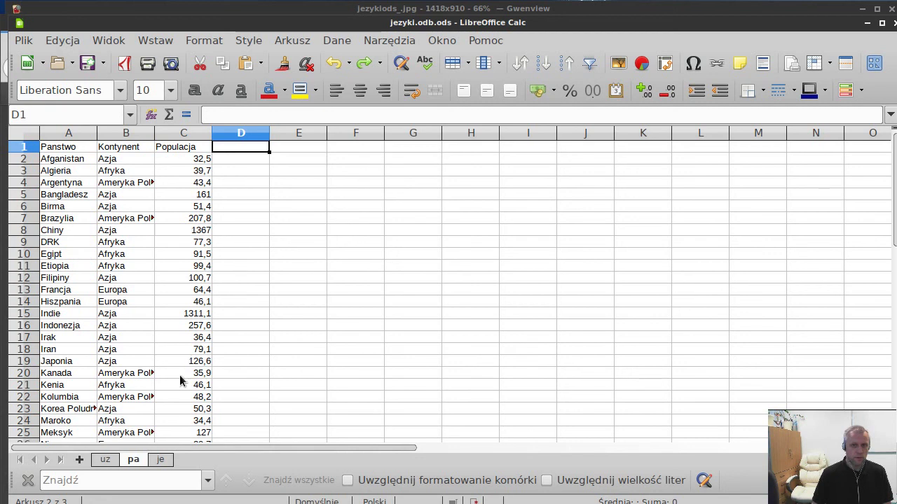
{"action": "left_click", "coordinate": [104, 460]}
- Add a 'pop' column H with =WYSZUKAJ.PIONOWO(A2;pan;3;0) filled down every row
{"action": "left_click", "coordinate": [483, 148]}
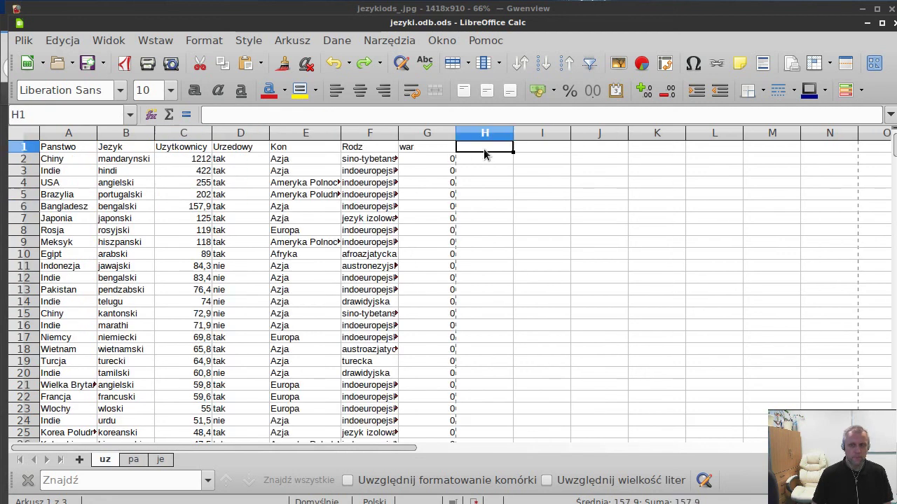
{"action": "type", "text": "po"}
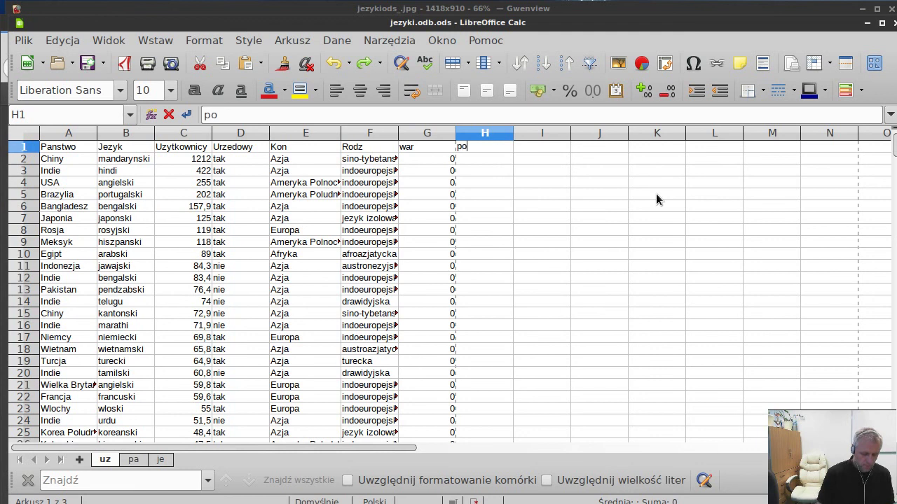
{"action": "type", "text": "p"}
{"action": "key", "text": "Return"}
{"action": "type", "text": "="}
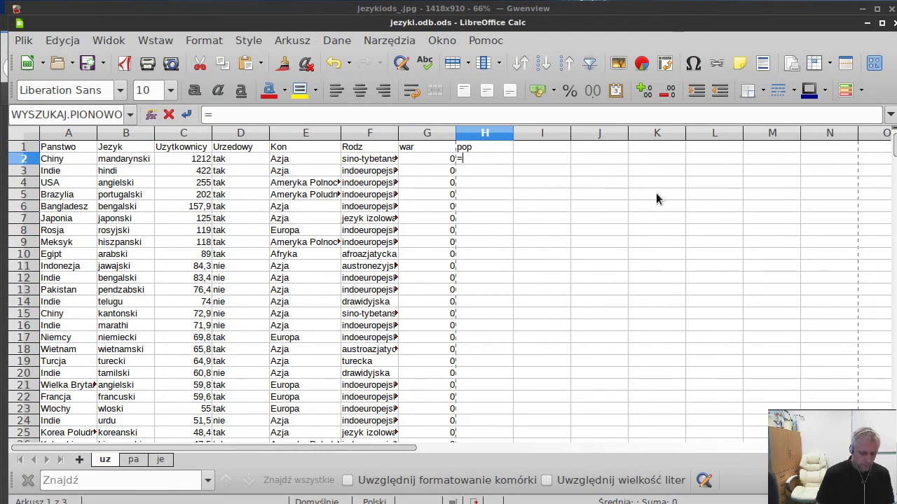
{"action": "type", "text": "wyszukaj."}
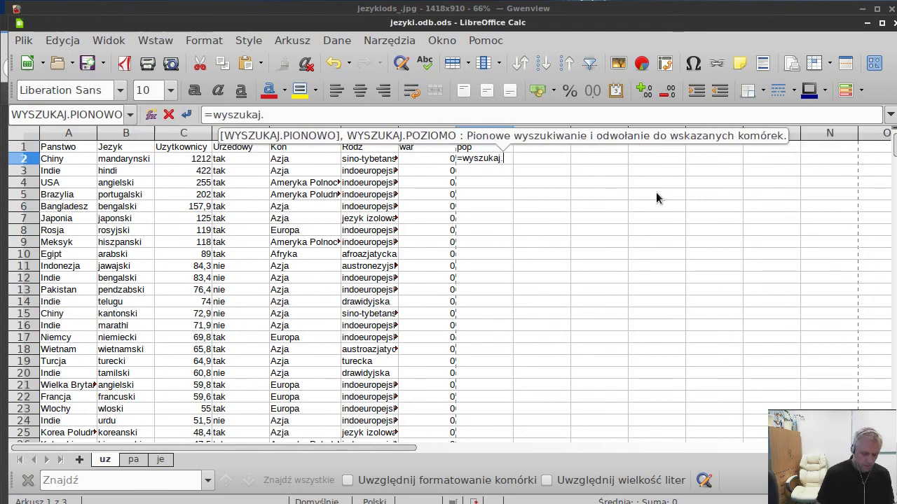
{"action": "type", "text": "pionowo("}
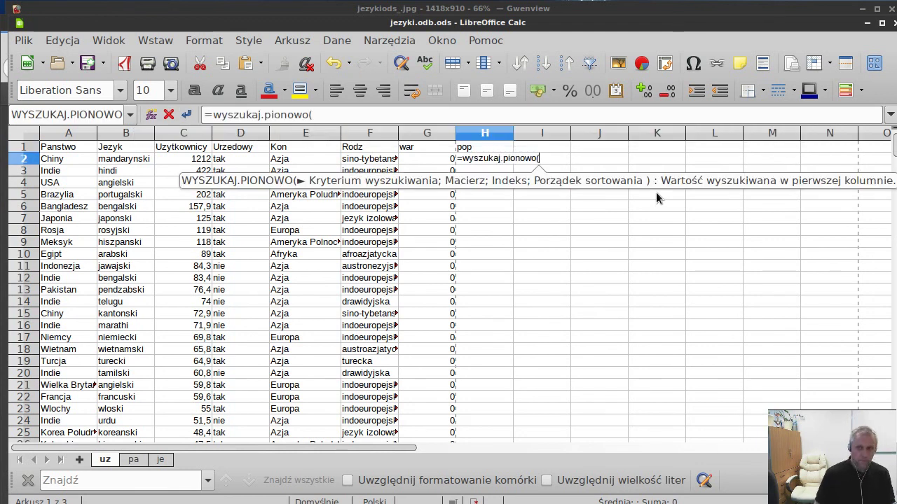
{"action": "left_click", "coordinate": [73, 161]}
{"action": "type", "text": ";pan"}
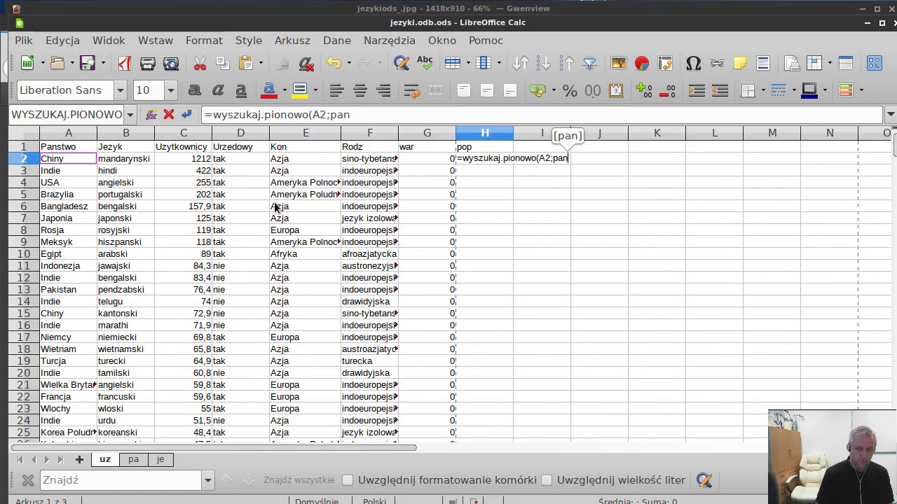
{"action": "type", "text": ";"}
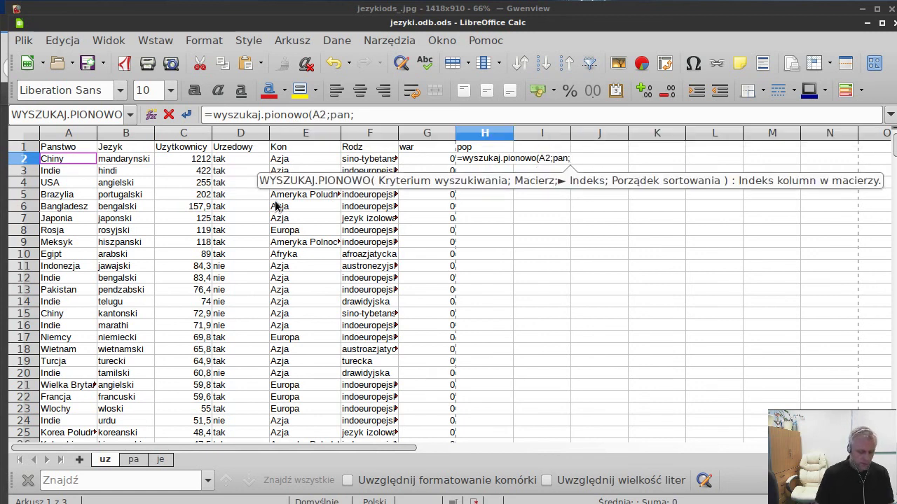
{"action": "type", "text": "3;0"}
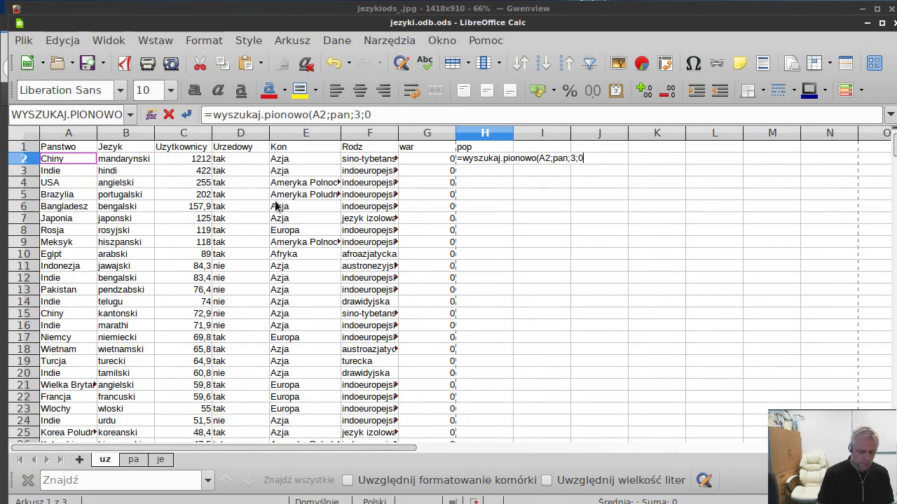
{"action": "type", "text": ")"}
{"action": "key", "text": "Return"}
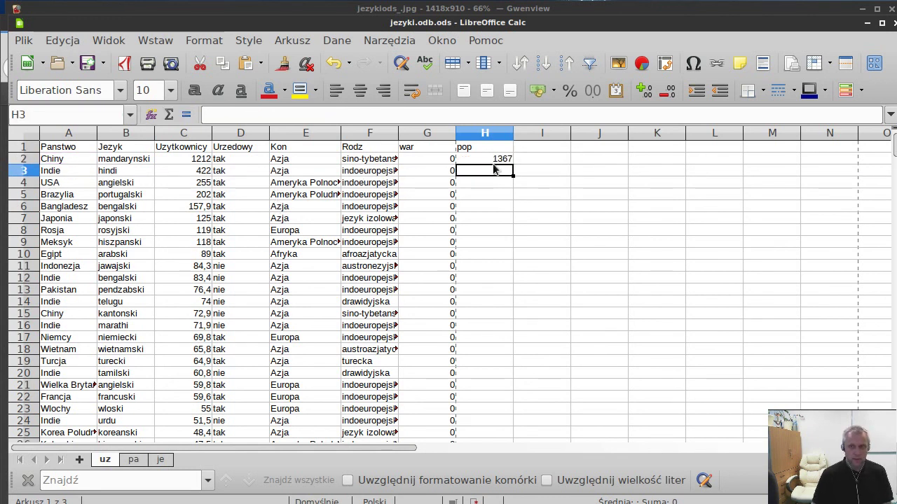
{"action": "left_click", "coordinate": [498, 160]}
{"action": "double_click", "coordinate": [512, 165]}
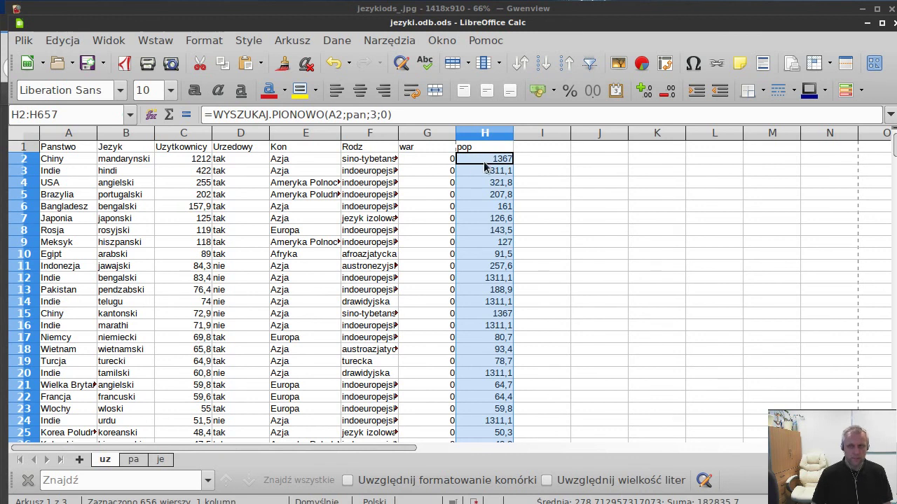
{"action": "left_click", "coordinate": [526, 146]}
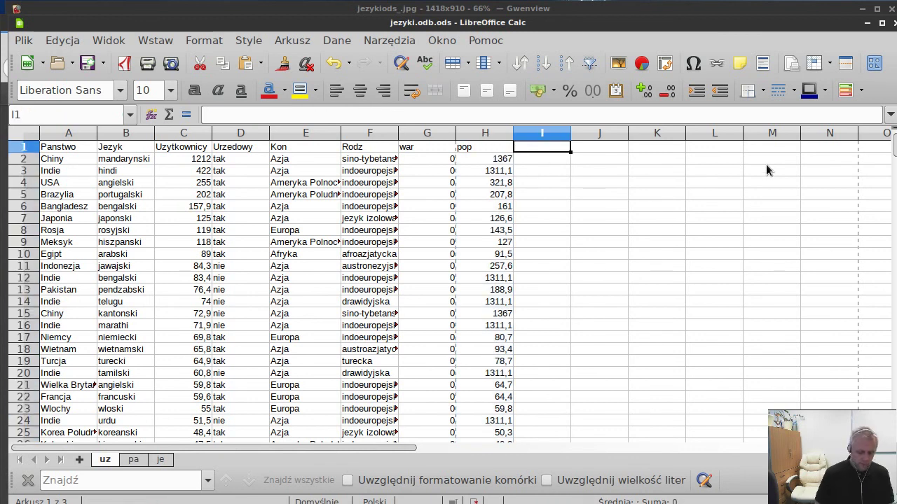
- Add a 'proc' column I with =C2*100/H2 filled down to row 657
{"action": "type", "text": "proc"}
{"action": "key", "text": "Return"}
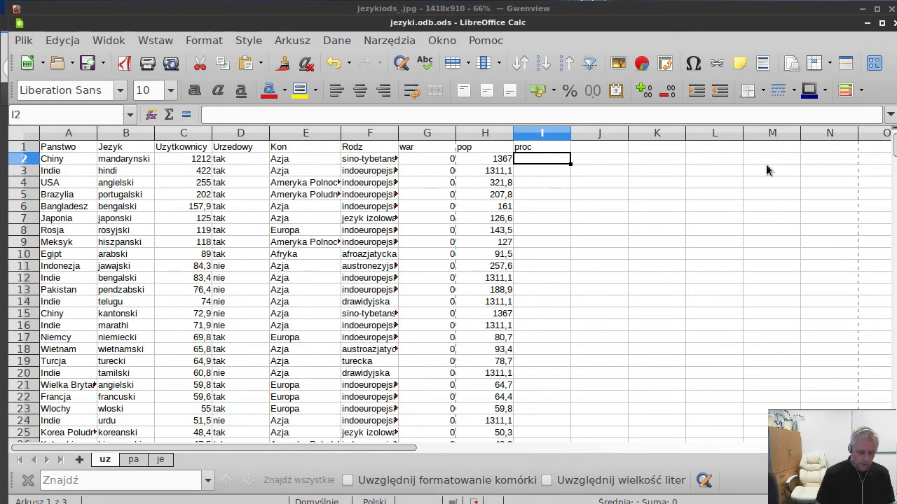
{"action": "type", "text": "="}
{"action": "left_click", "coordinate": [186, 159]}
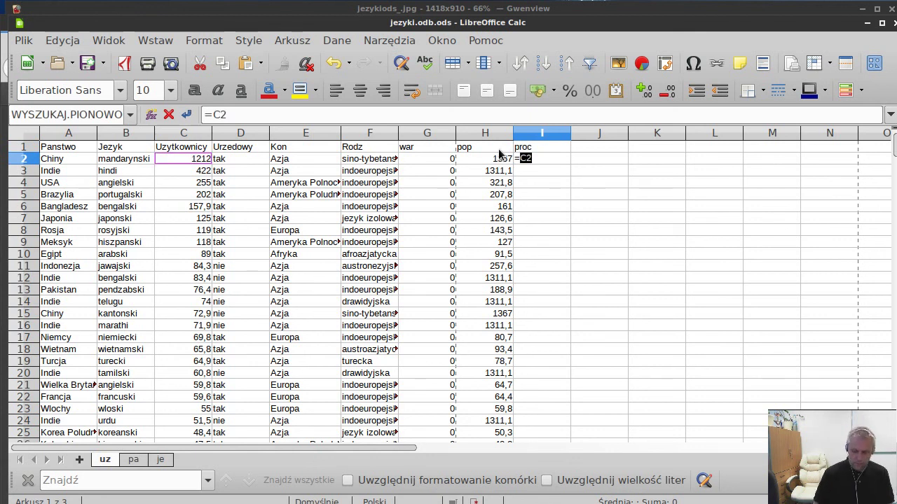
{"action": "type", "text": "*100"}
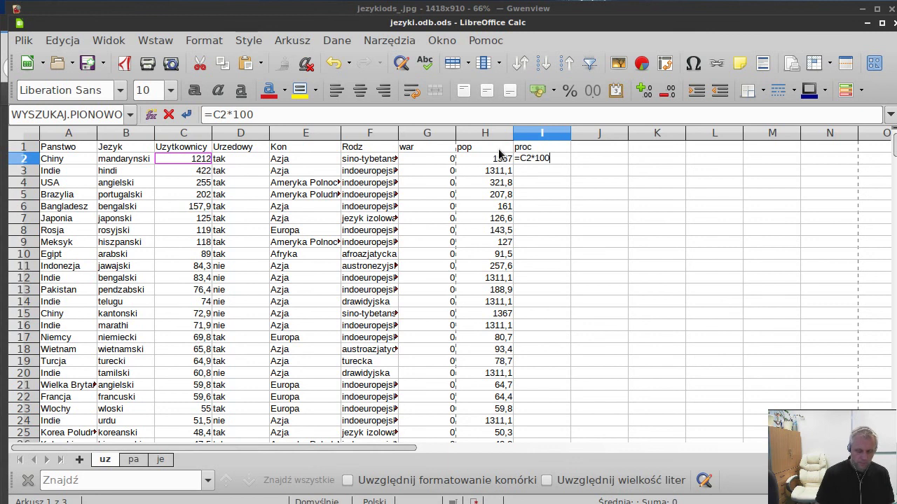
{"action": "type", "text": "/"}
{"action": "left_click", "coordinate": [474, 160]}
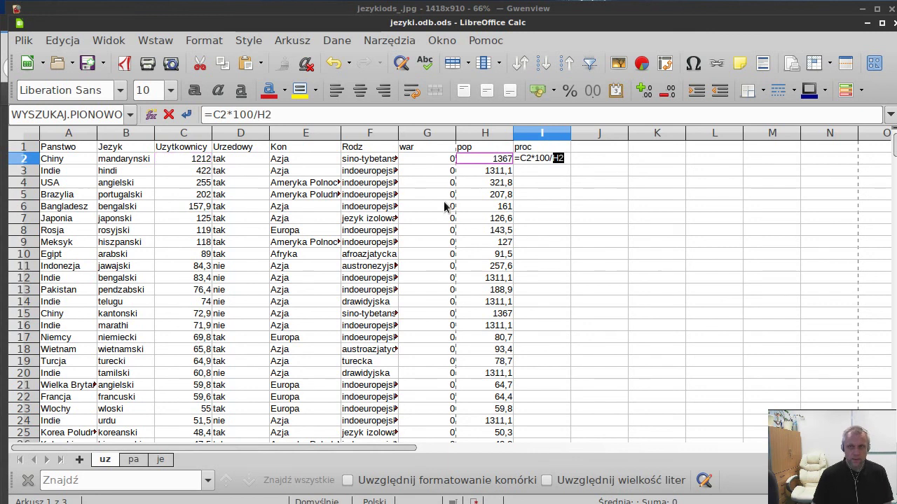
{"action": "key", "text": "Return"}
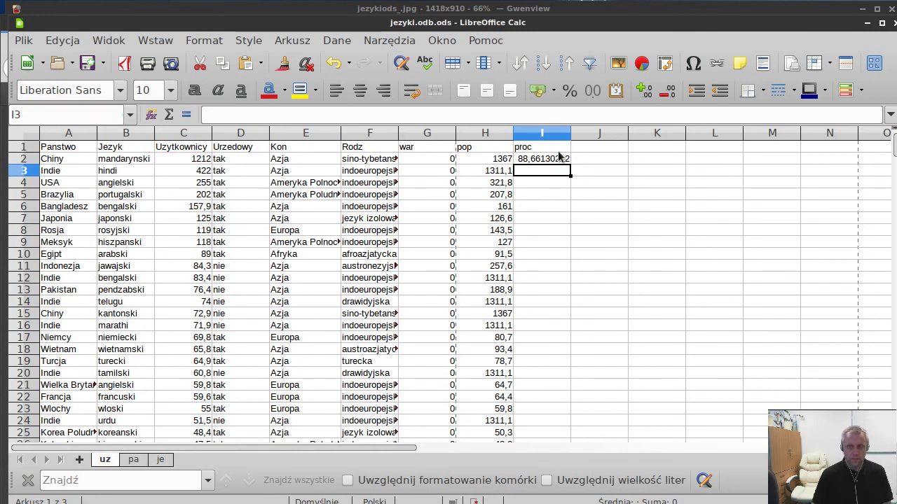
{"action": "left_click", "coordinate": [561, 159]}
{"action": "double_click", "coordinate": [569, 164]}
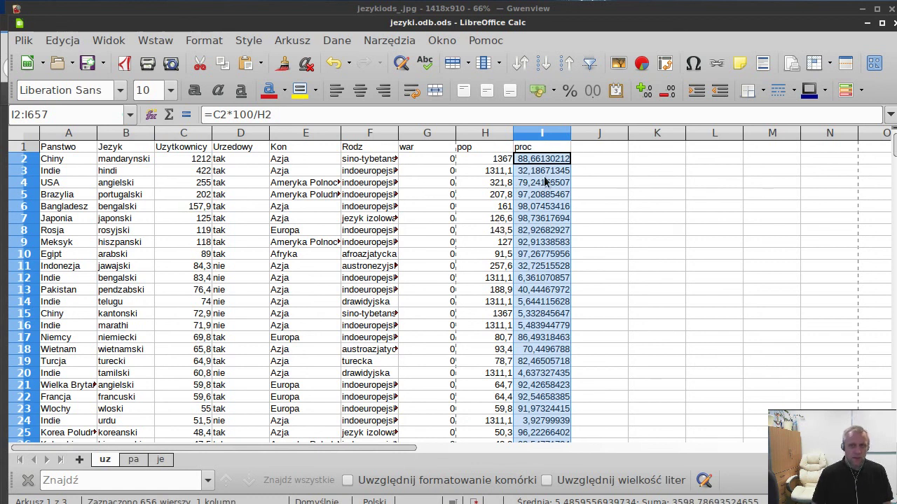
{"action": "left_click", "coordinate": [515, 159]}
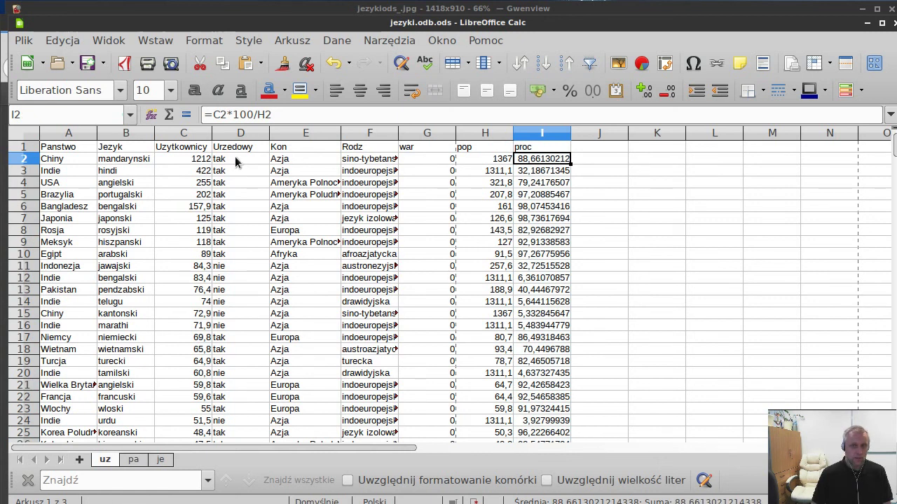
- Head column J 'war5' and enter =JEŻELI(I(I2>=30;D2="nie");1;0) in J2
{"action": "left_click", "coordinate": [599, 148]}
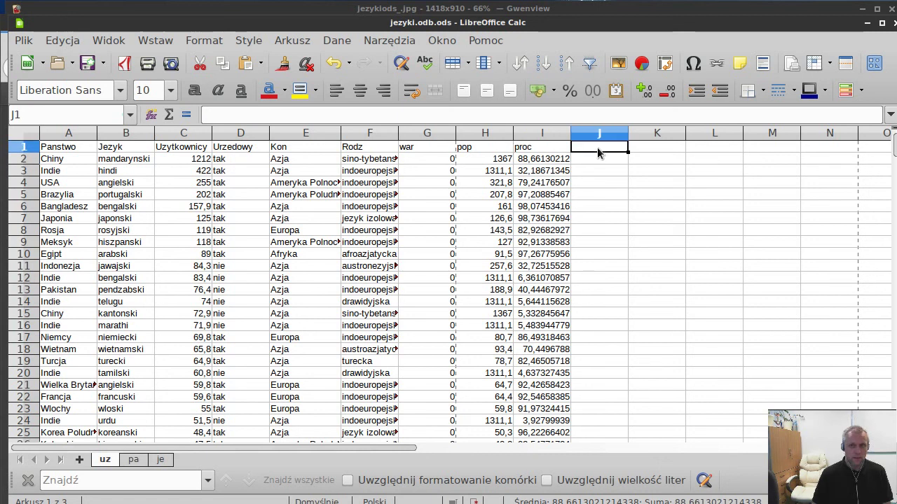
{"action": "type", "text": "wa"}
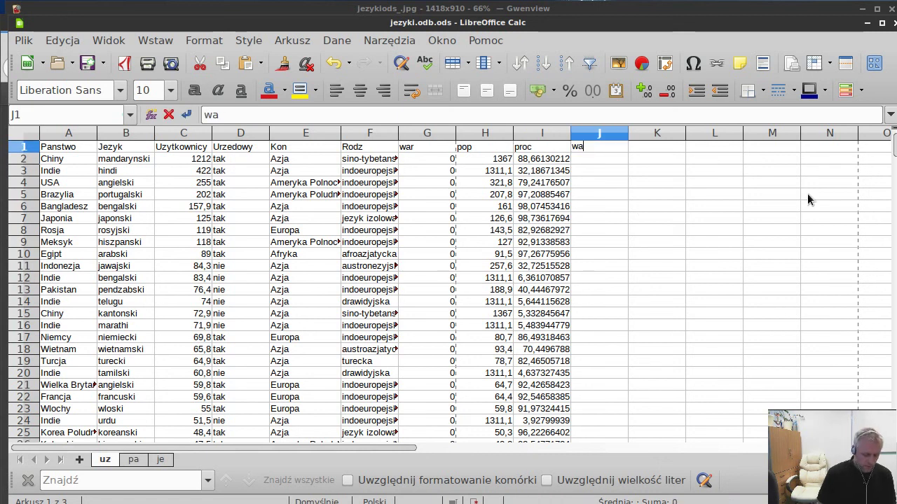
{"action": "type", "text": "r5"}
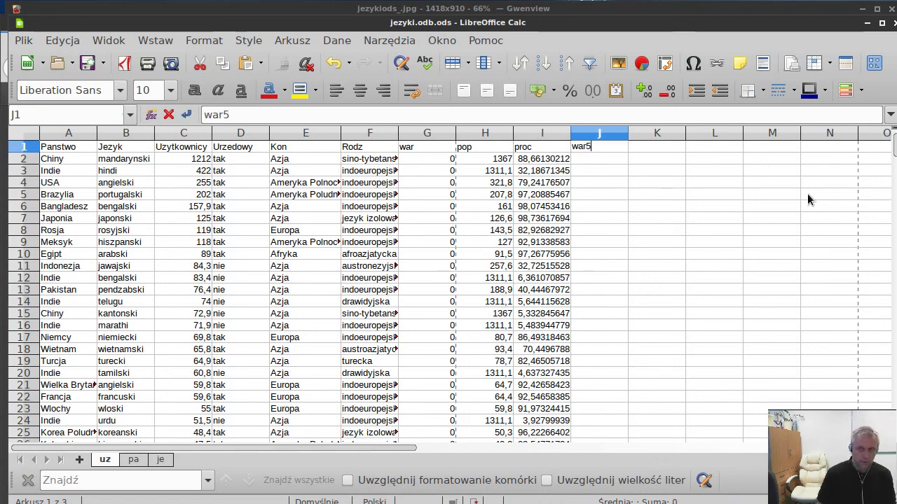
{"action": "key", "text": "Return"}
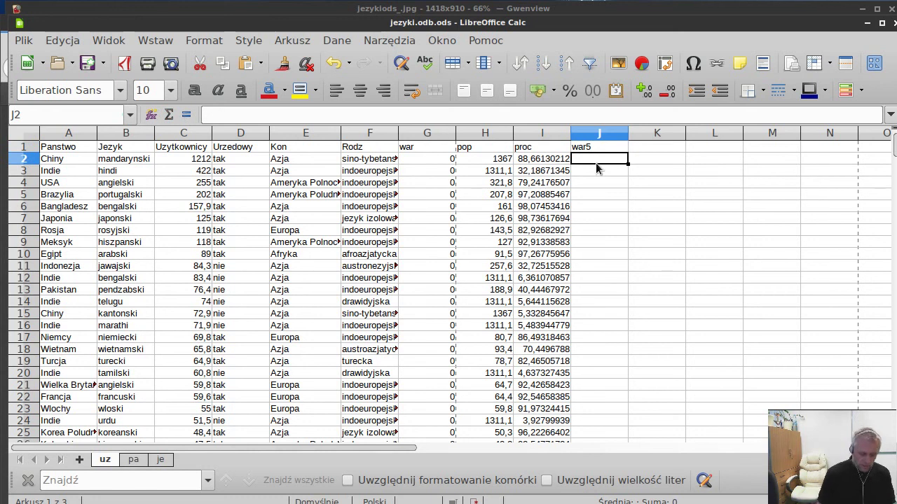
{"action": "type", "text": "=jeżeli"}
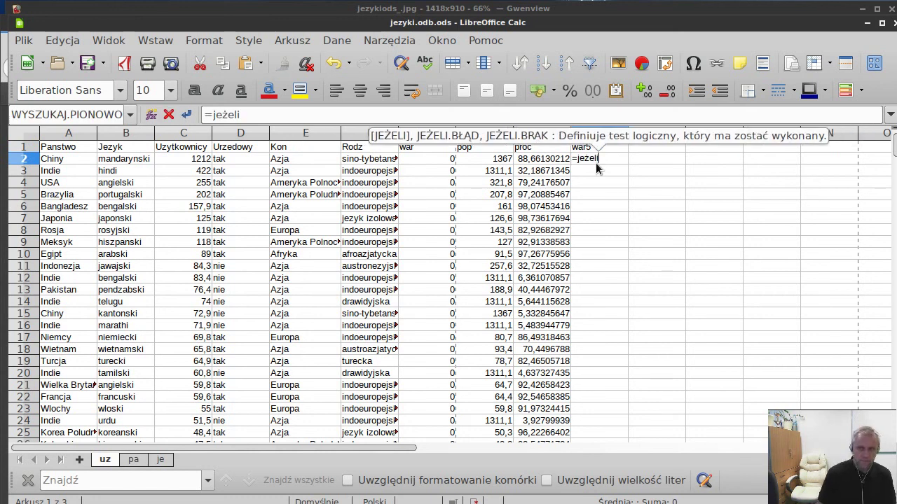
{"action": "type", "text": "("}
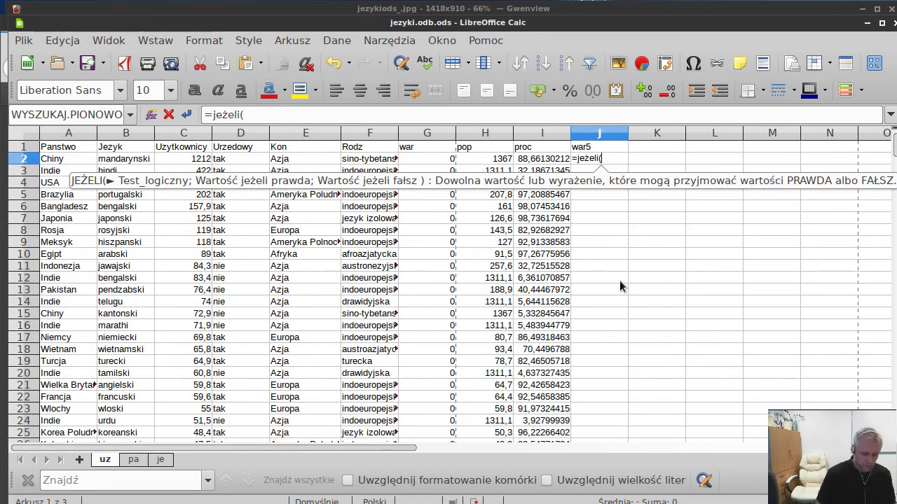
{"action": "type", "text": "i"}
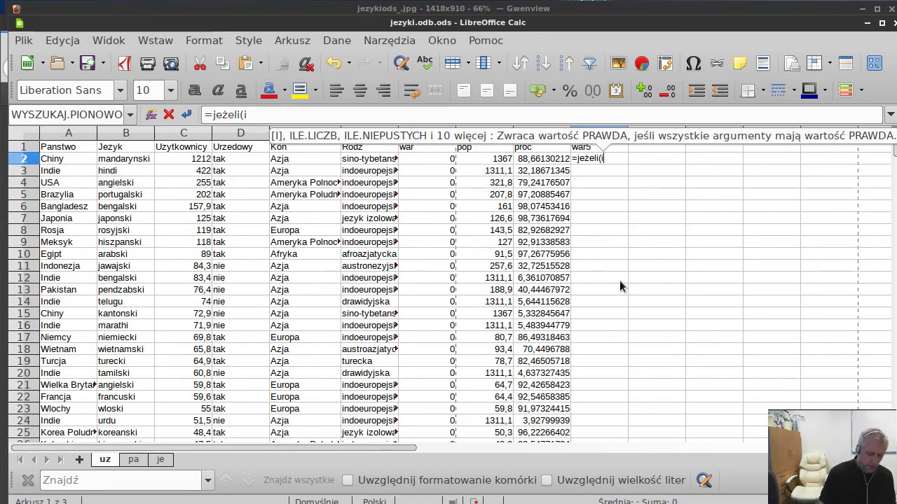
{"action": "type", "text": "("}
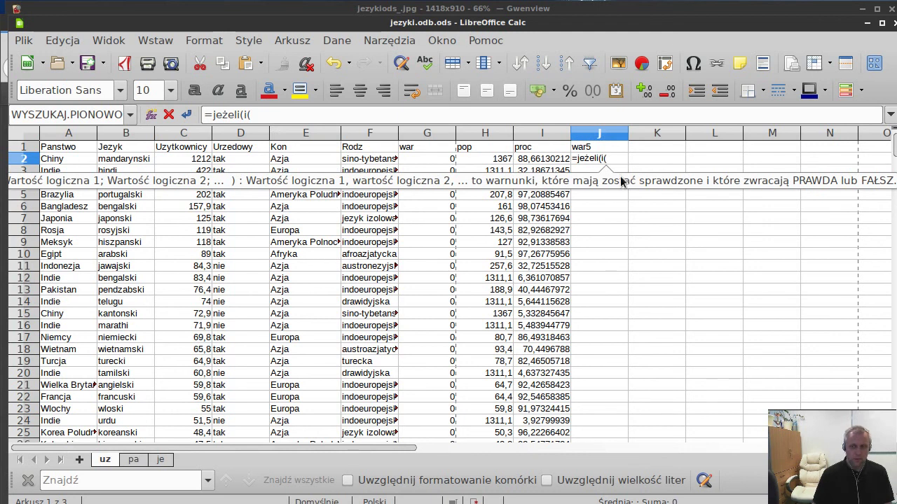
{"action": "left_click", "coordinate": [540, 162]}
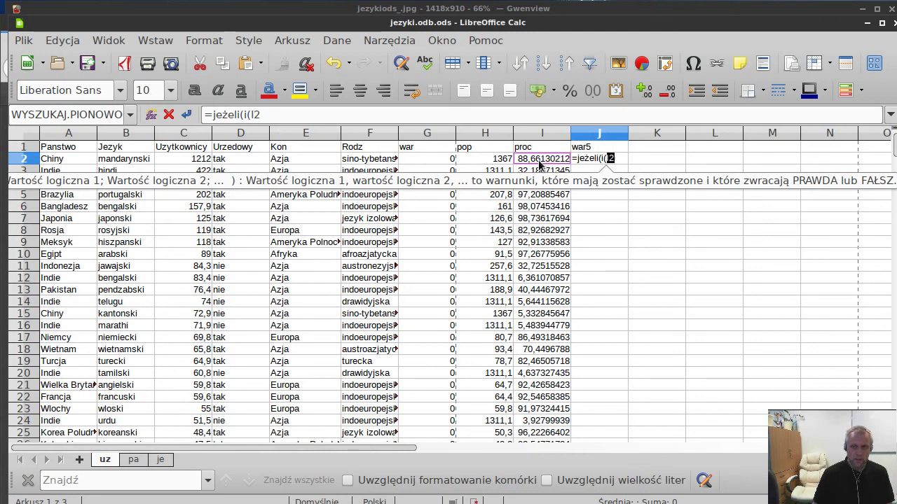
{"action": "type", "text": ">="}
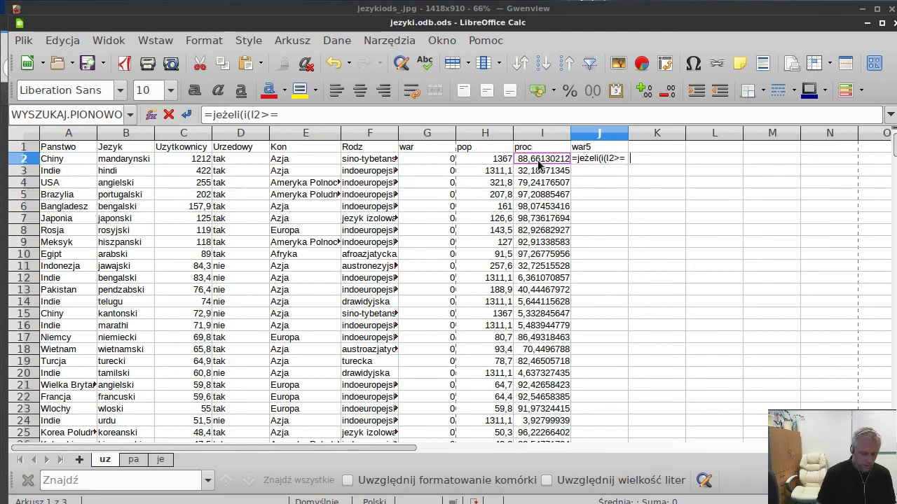
{"action": "type", "text": "30;"}
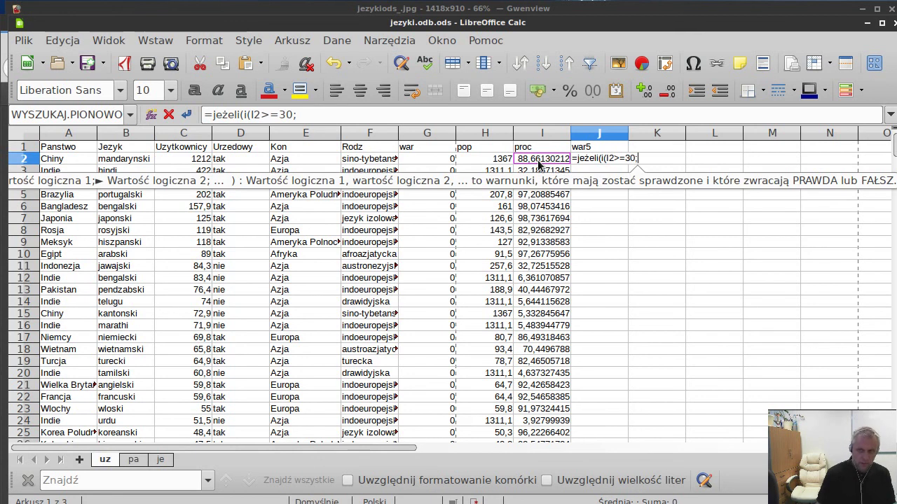
{"action": "left_click", "coordinate": [236, 159]}
{"action": "type", "text": "="}
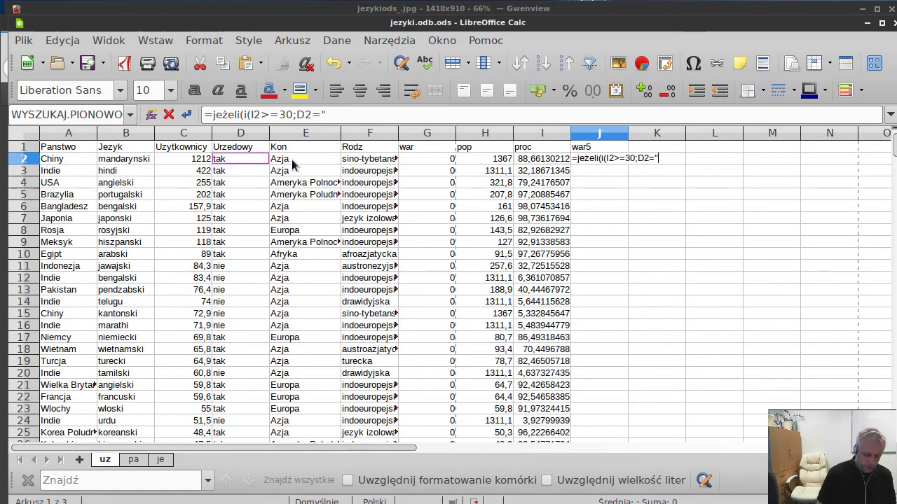
{"action": "type", "text": "\"nie\""}
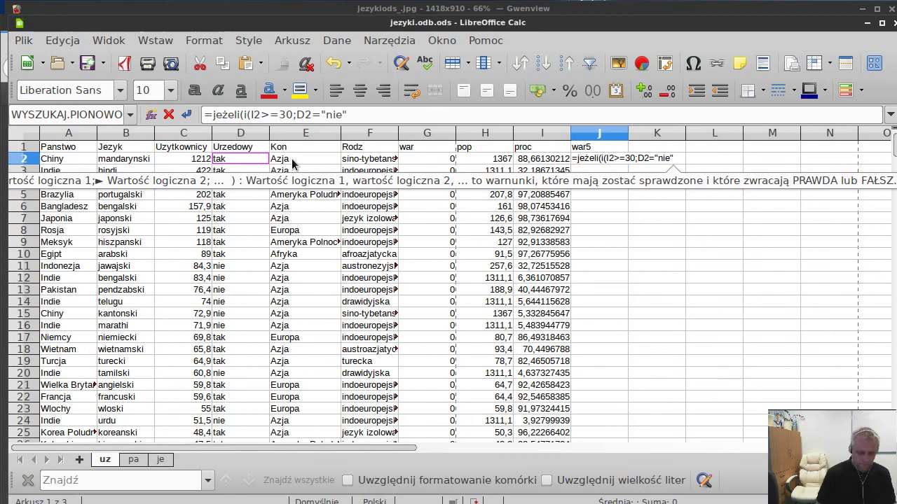
{"action": "type", "text": ");1"}
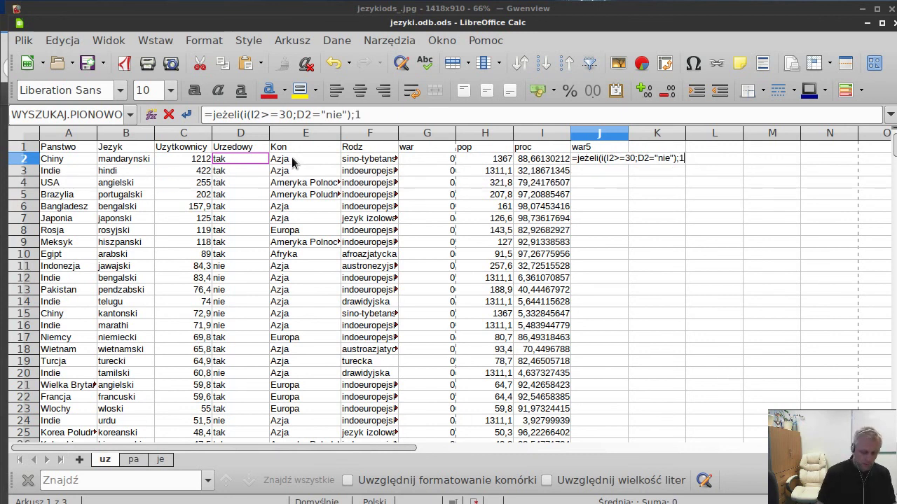
{"action": "type", "text": ";0"}
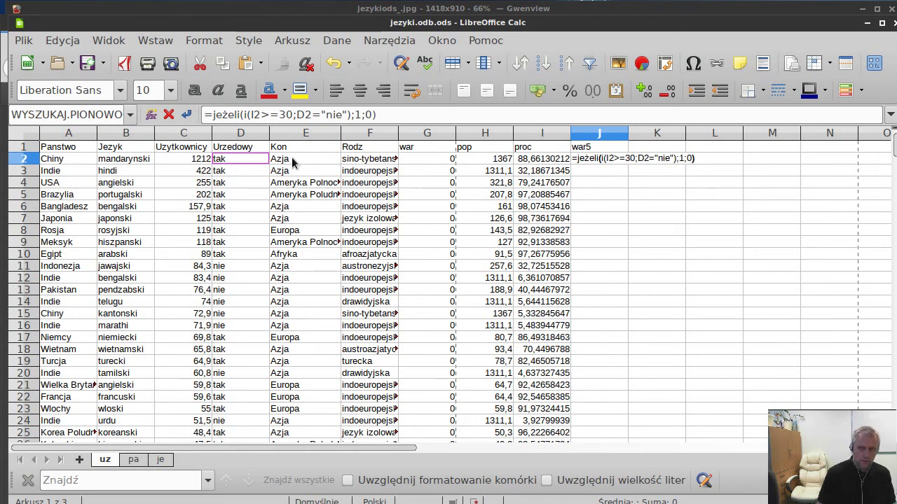
{"action": "key", "text": "Return"}
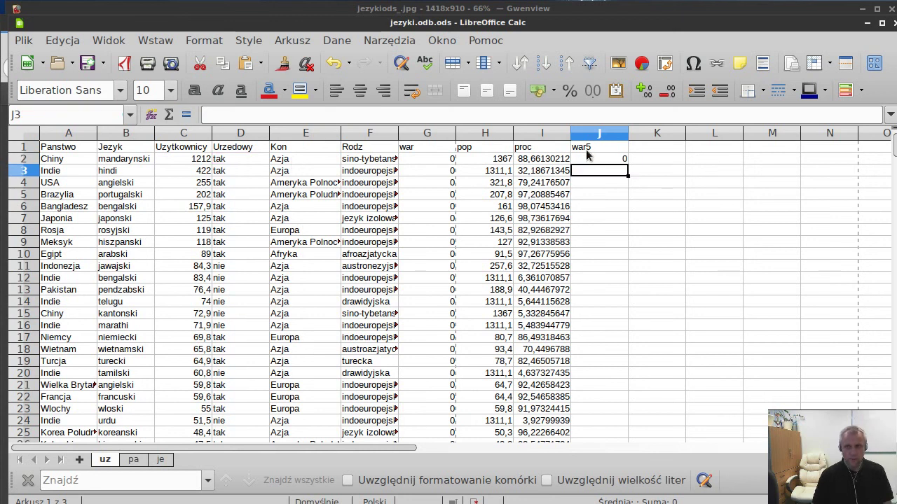
- Copy the war5 formula down column J and check that Indonezja's row shows 1
{"action": "left_click", "coordinate": [592, 158]}
{"action": "double_click", "coordinate": [628, 163]}
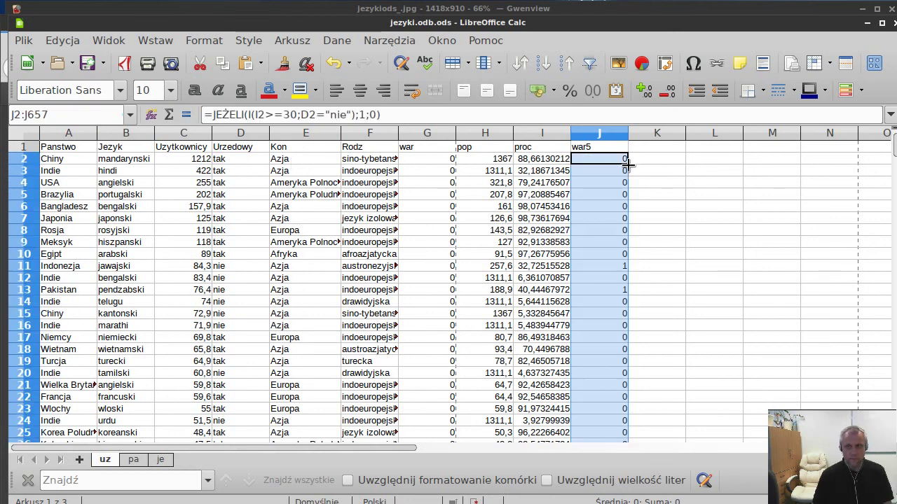
{"action": "left_click", "coordinate": [603, 267]}
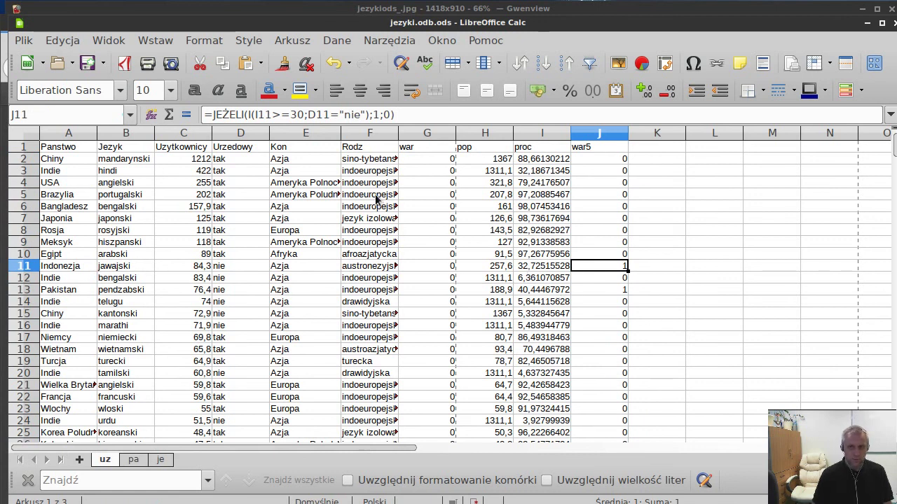
{"action": "left_click", "coordinate": [341, 41]}
- Create a pivot table with war5 as page filter and Panstwo, Jezyk, proc as row fields
{"action": "mouse_move", "coordinate": [464, 208]}
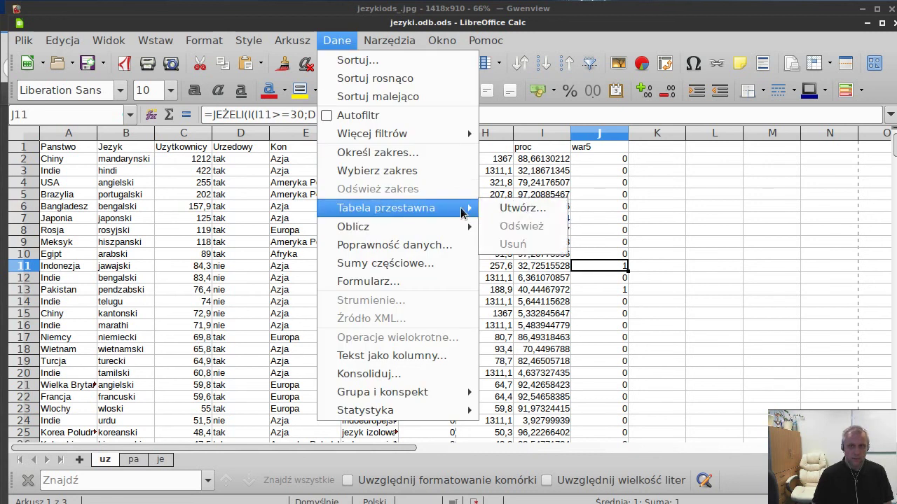
{"action": "left_click", "coordinate": [522, 210]}
{"action": "left_click", "coordinate": [561, 328]}
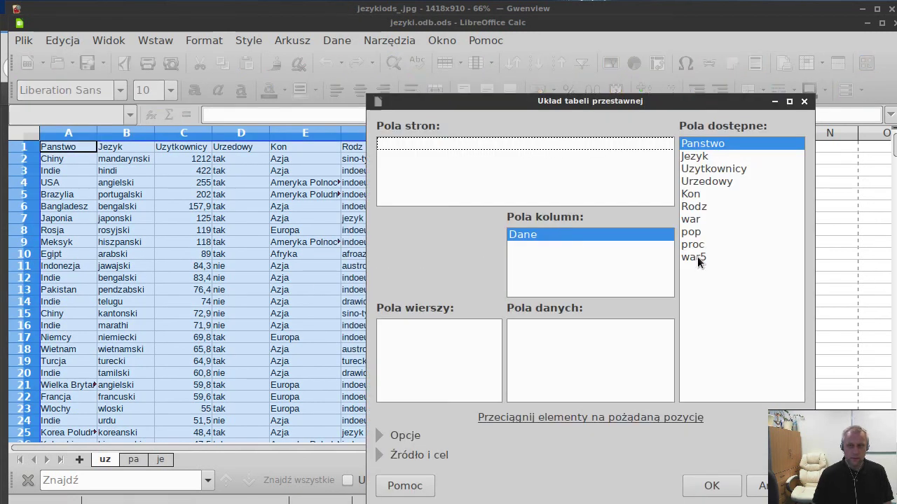
{"action": "mouse_move", "coordinate": [698, 257]}
{"action": "left_mouse_down"}
{"action": "mouse_move", "coordinate": [401, 156]}
{"action": "mouse_move", "coordinate": [435, 173]}
{"action": "left_mouse_up"}
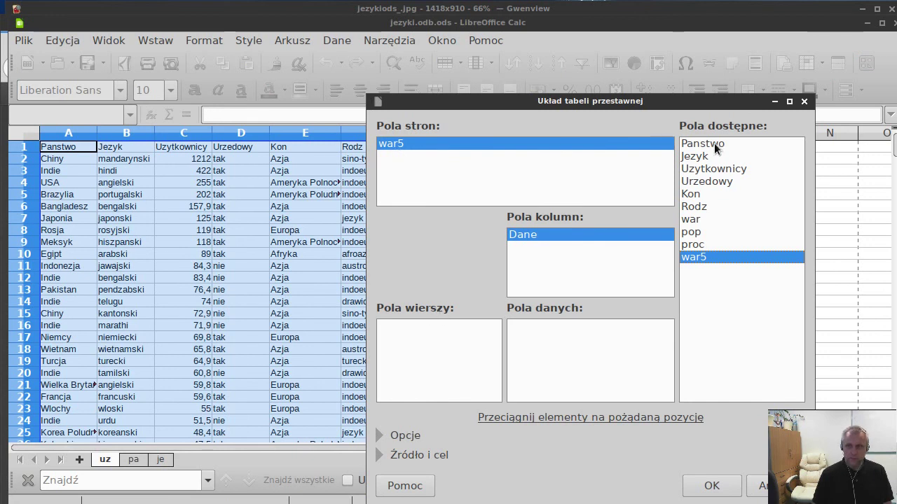
{"action": "mouse_move", "coordinate": [714, 143]}
{"action": "left_mouse_down"}
{"action": "mouse_move", "coordinate": [539, 294]}
{"action": "mouse_move", "coordinate": [449, 332]}
{"action": "left_mouse_up"}
{"action": "left_click_drag", "start_coordinate": [707, 155], "coordinate": [399, 336]}
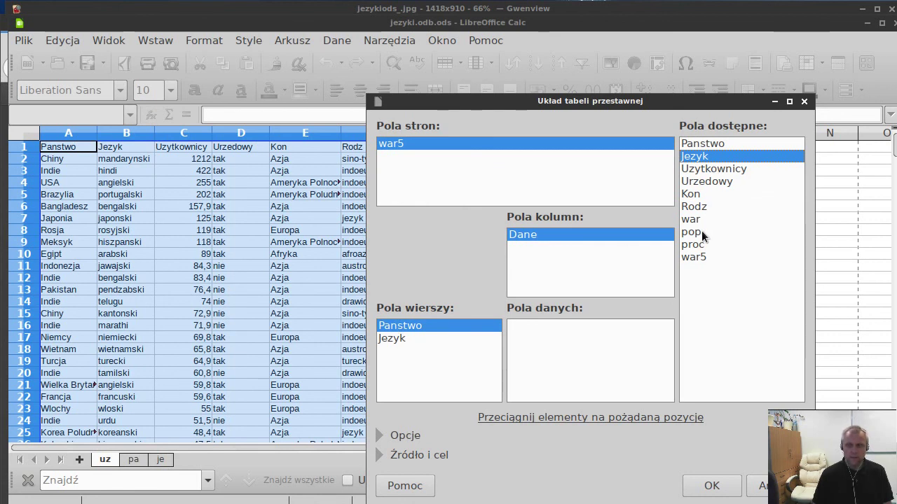
{"action": "mouse_move", "coordinate": [704, 245]}
{"action": "left_mouse_down"}
{"action": "mouse_move", "coordinate": [562, 313]}
{"action": "mouse_move", "coordinate": [409, 361]}
{"action": "left_mouse_up"}
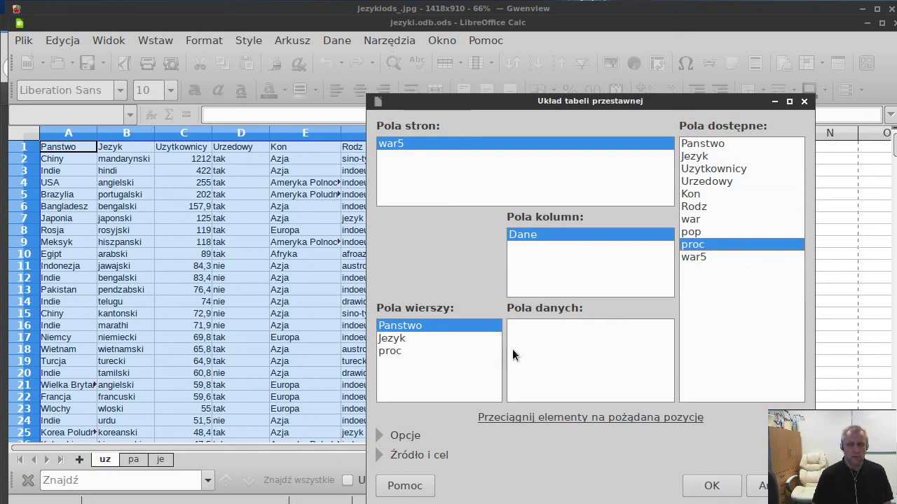
{"action": "left_click", "coordinate": [711, 487]}
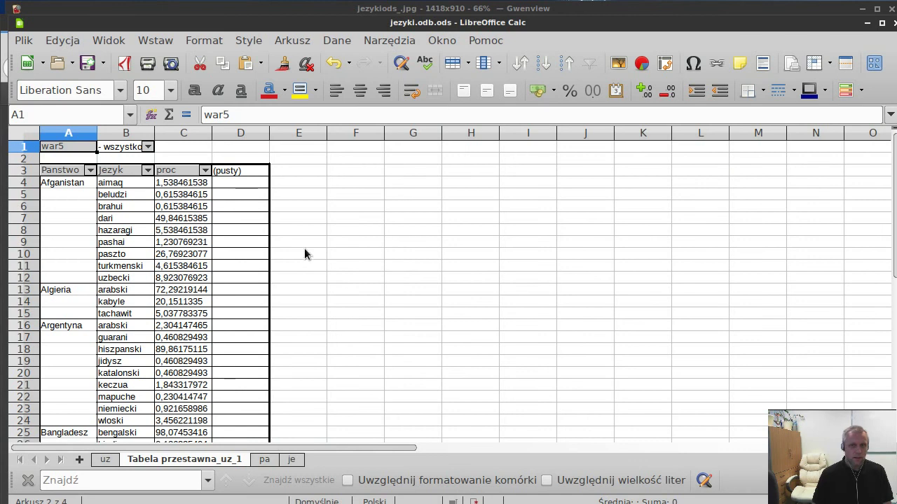
- Filter the pivot to war5 = 1 and compare Etiopia, Indonezja, Pakistan with the answer key
{"action": "left_click", "coordinate": [148, 148]}
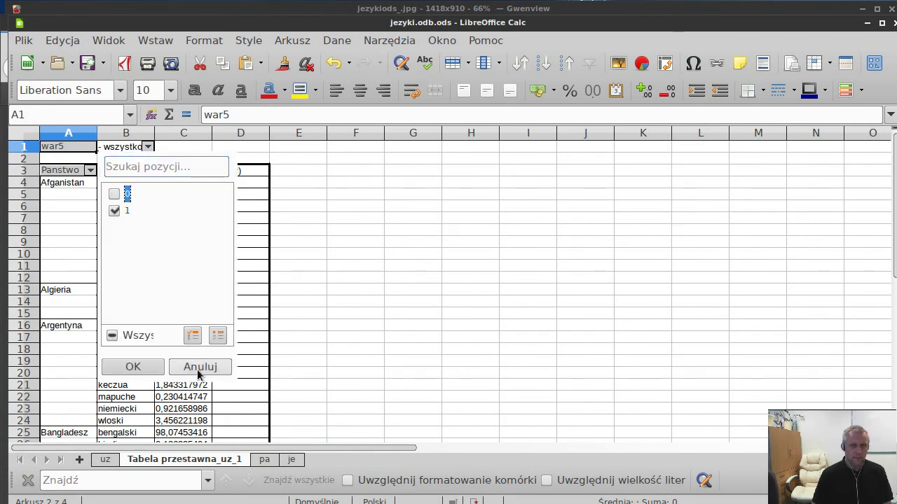
{"action": "left_click", "coordinate": [140, 367]}
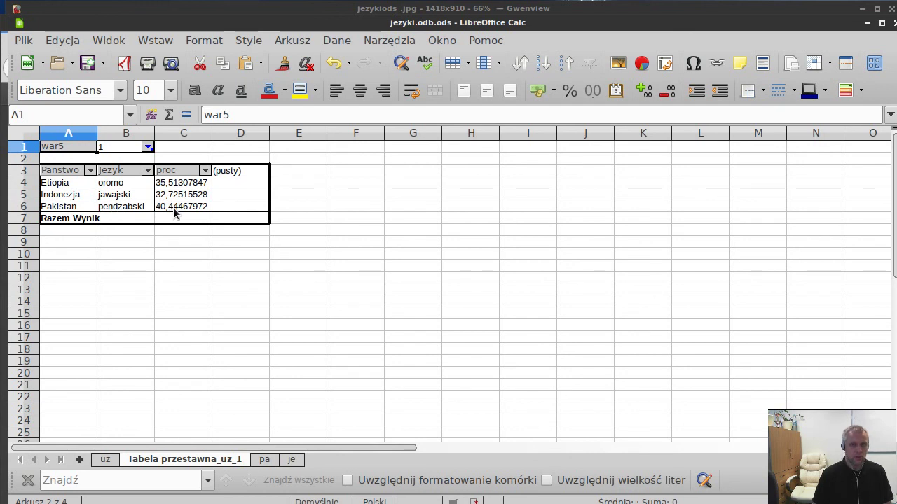
{"action": "key", "text": "alt+Tab"}
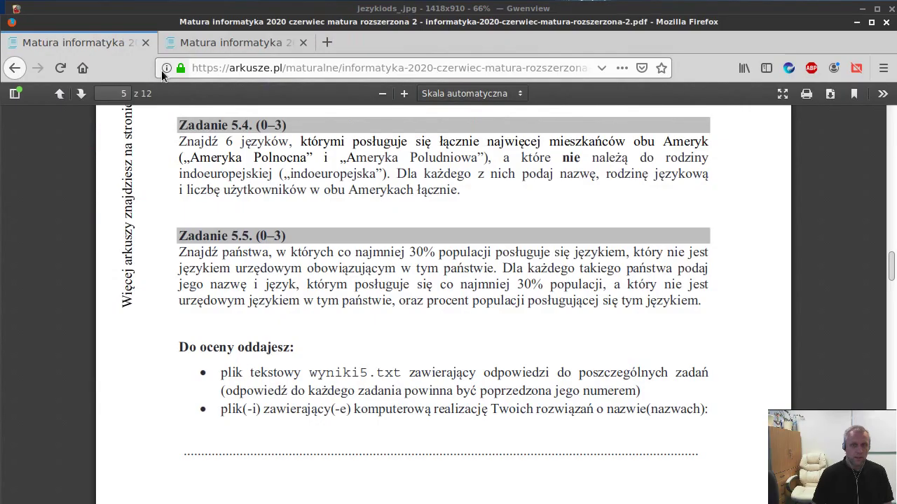
{"action": "left_click", "coordinate": [214, 46]}
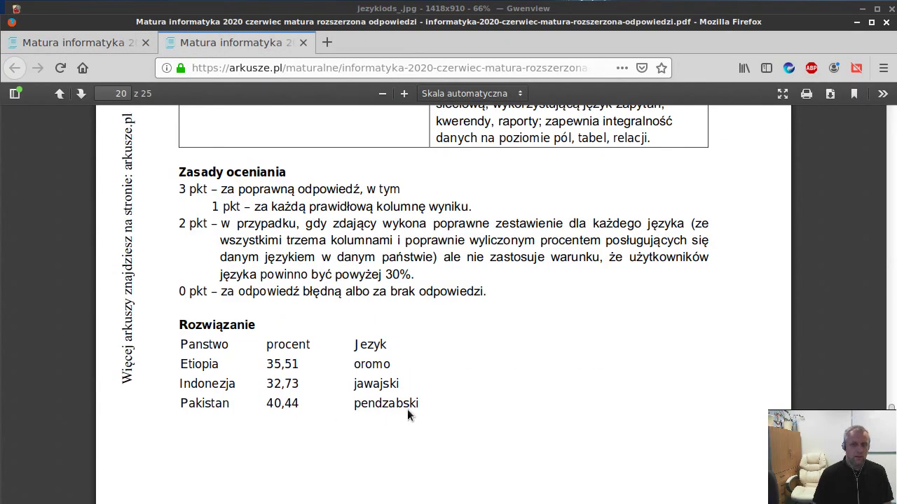
{"action": "key", "text": "alt+Tab"}
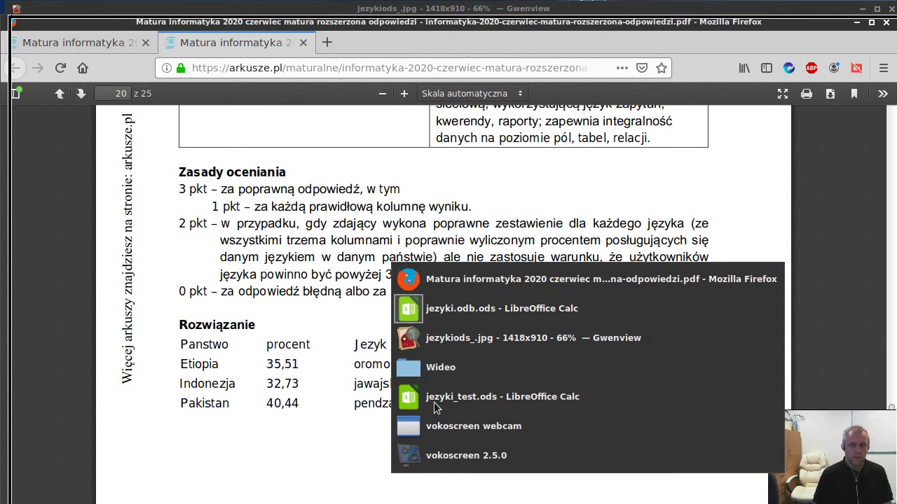
{"action": "left_click", "coordinate": [438, 405]}
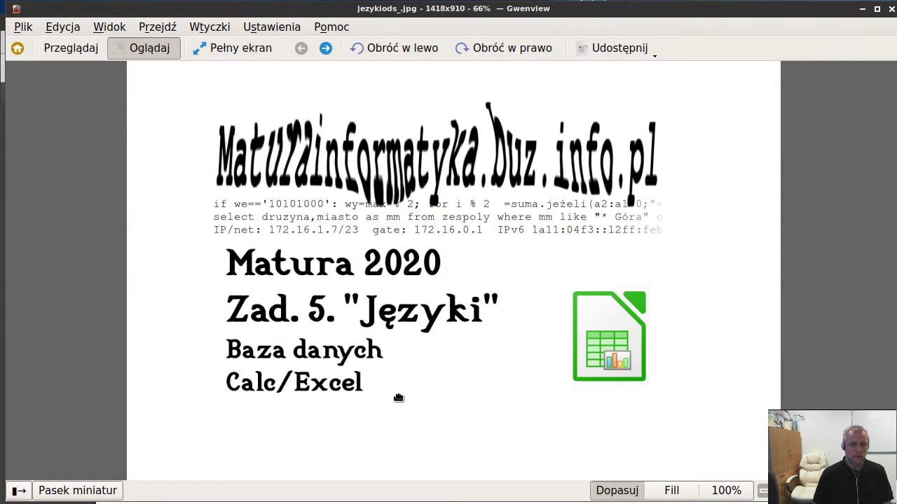